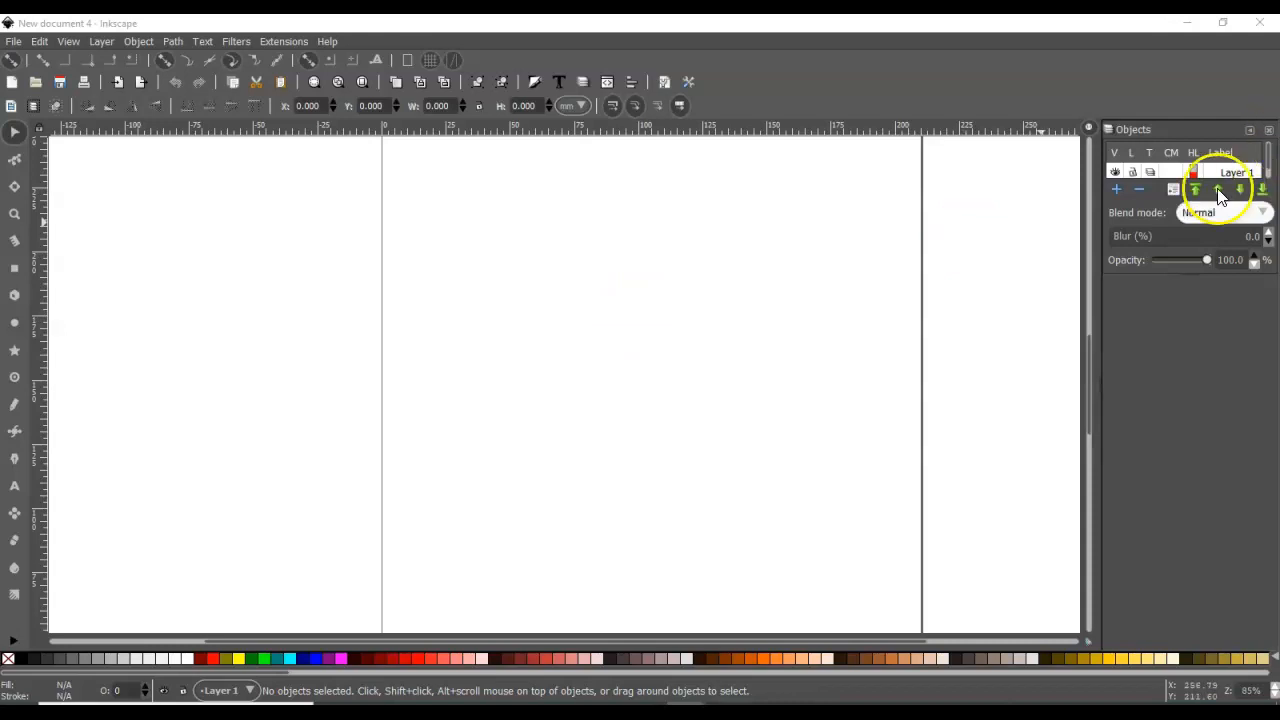
Step: Show the Objects panel with an enlarged object list and turn off snapping
left_click_drag(1190, 273, 1178, 499)
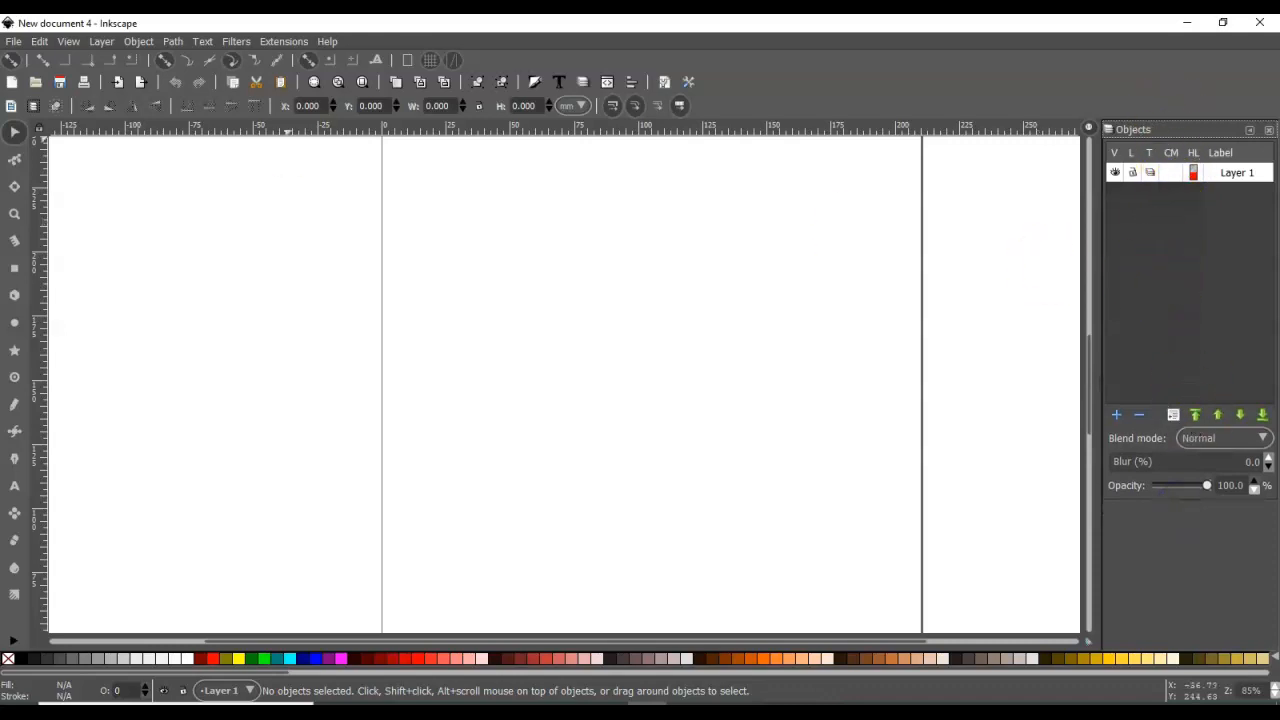
left_click(139, 43)
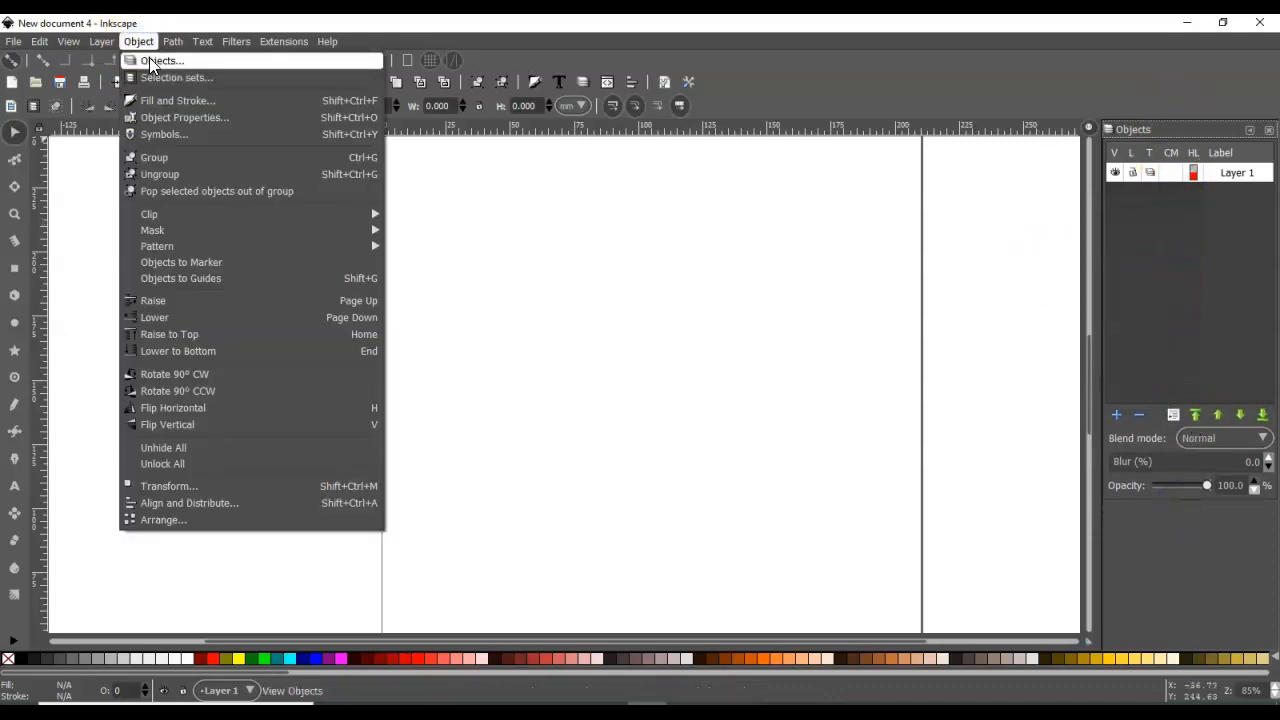
left_click(150, 63)
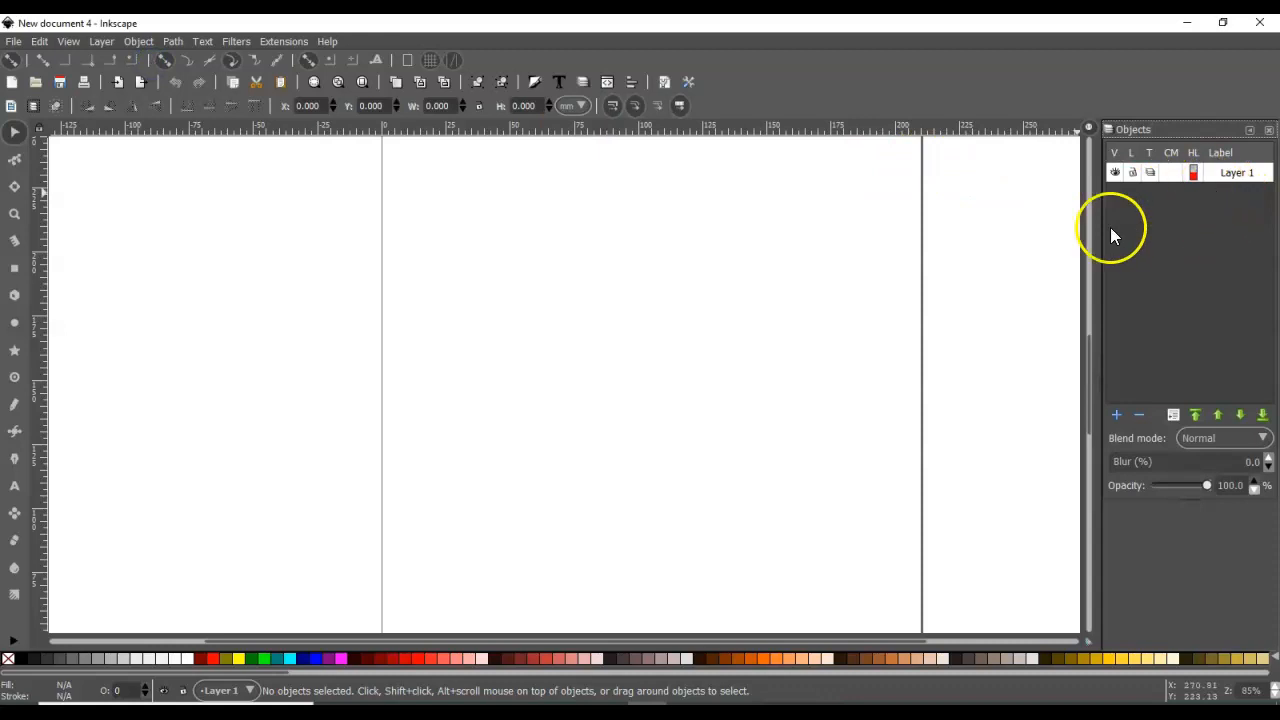
left_click(11, 61)
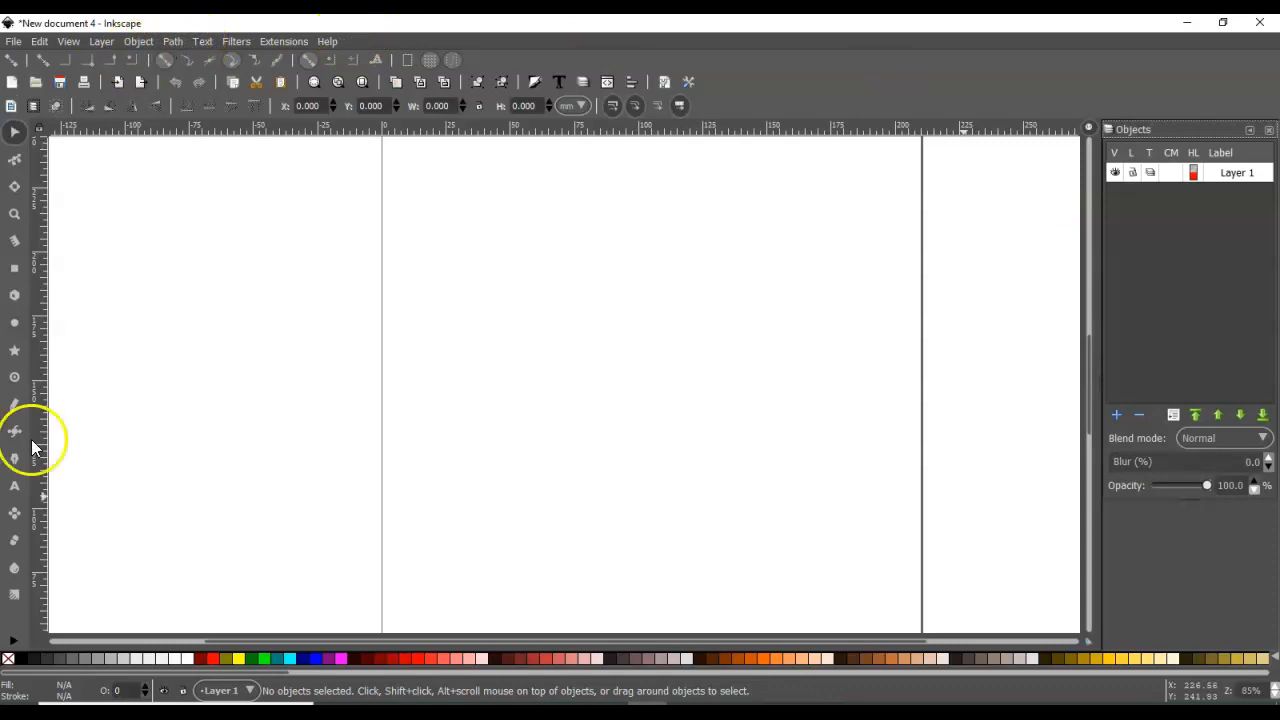
Step: Add the text "Happy Birthday" in the upper part of the page
left_click(14, 487)
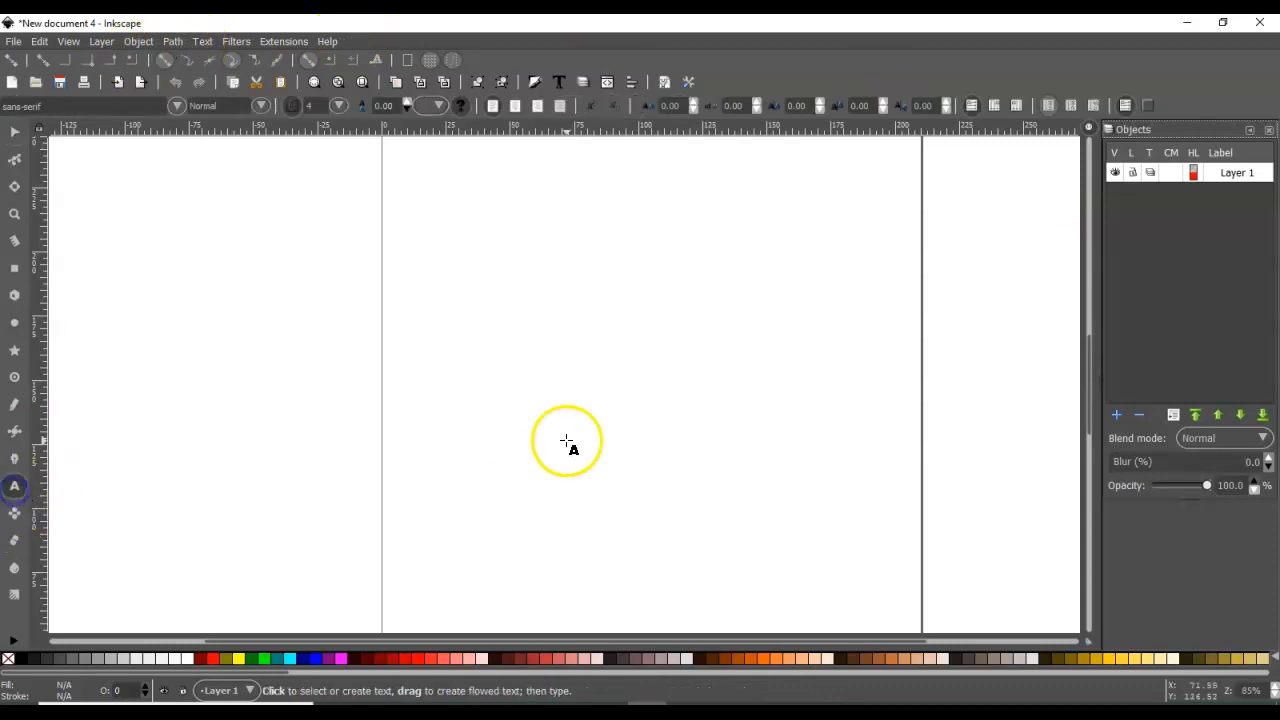
left_click(481, 302)
type("Happ")
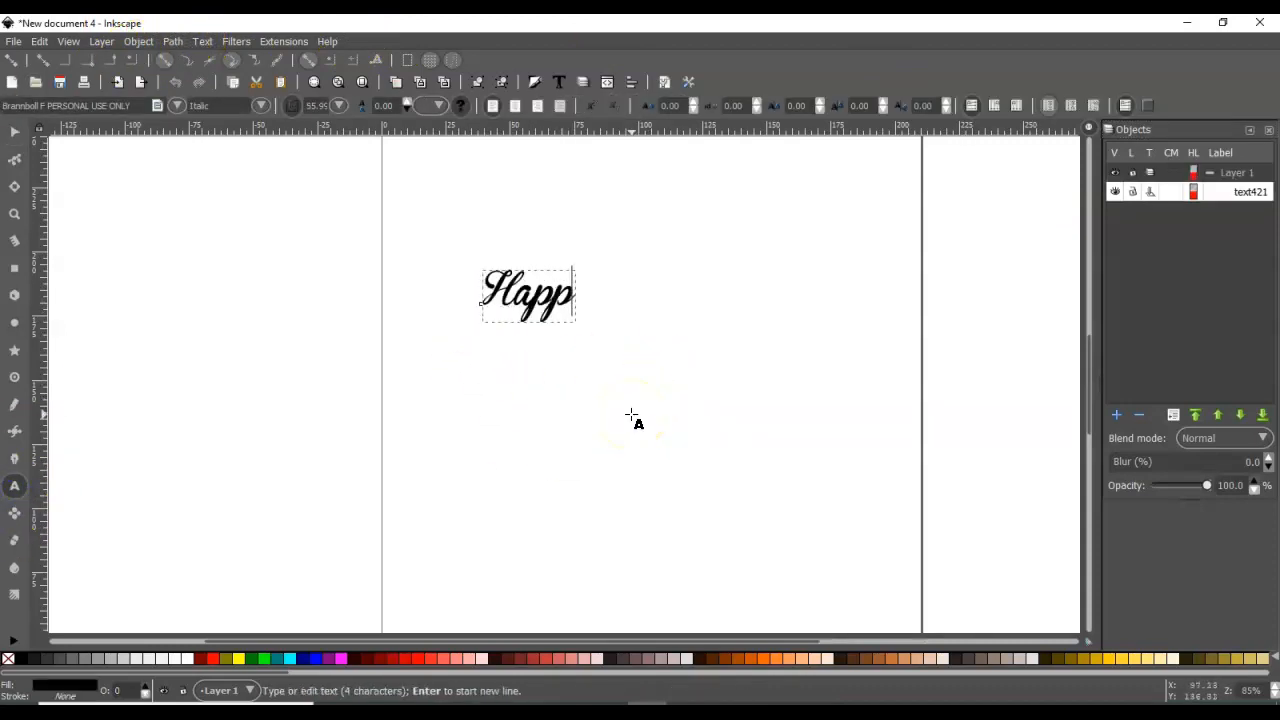
type("y Birthday")
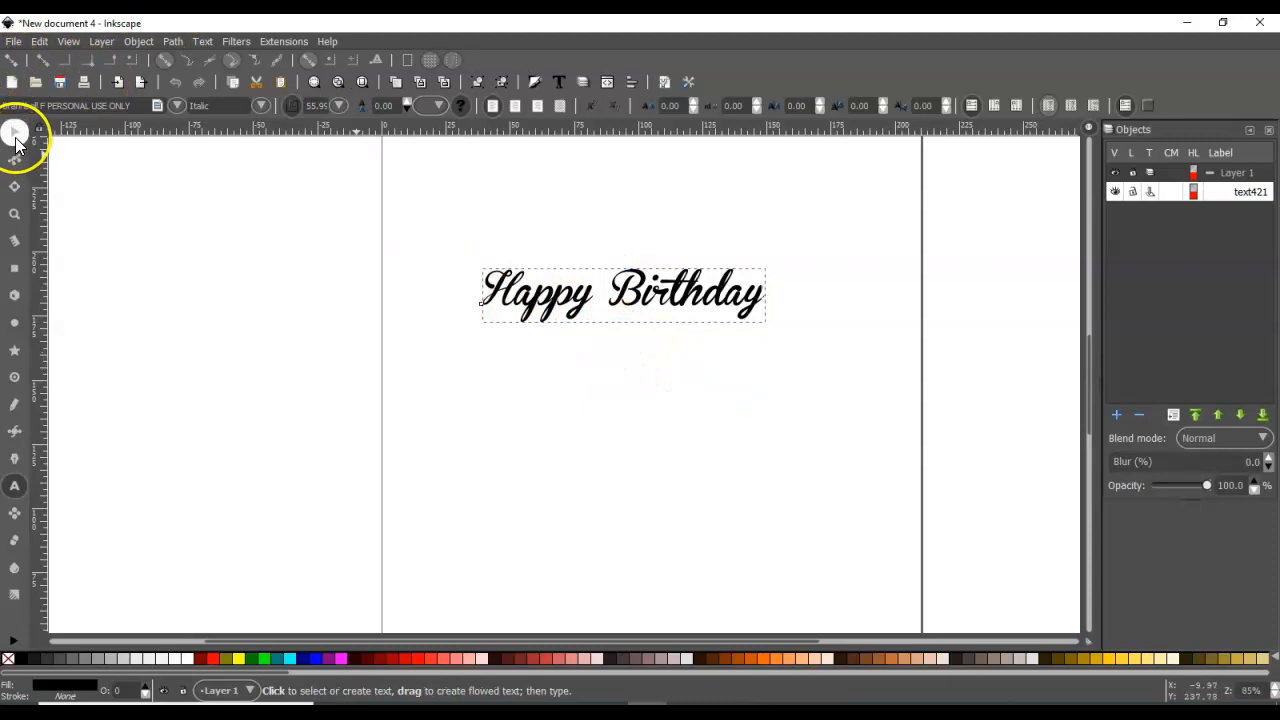
Step: Enlarge the "Happy Birthday" text to about 192 mm wide by 61 mm high and position it across the page
left_click(15, 140)
left_click_drag(771, 329, 983, 437)
left_click_drag(857, 357, 791, 363)
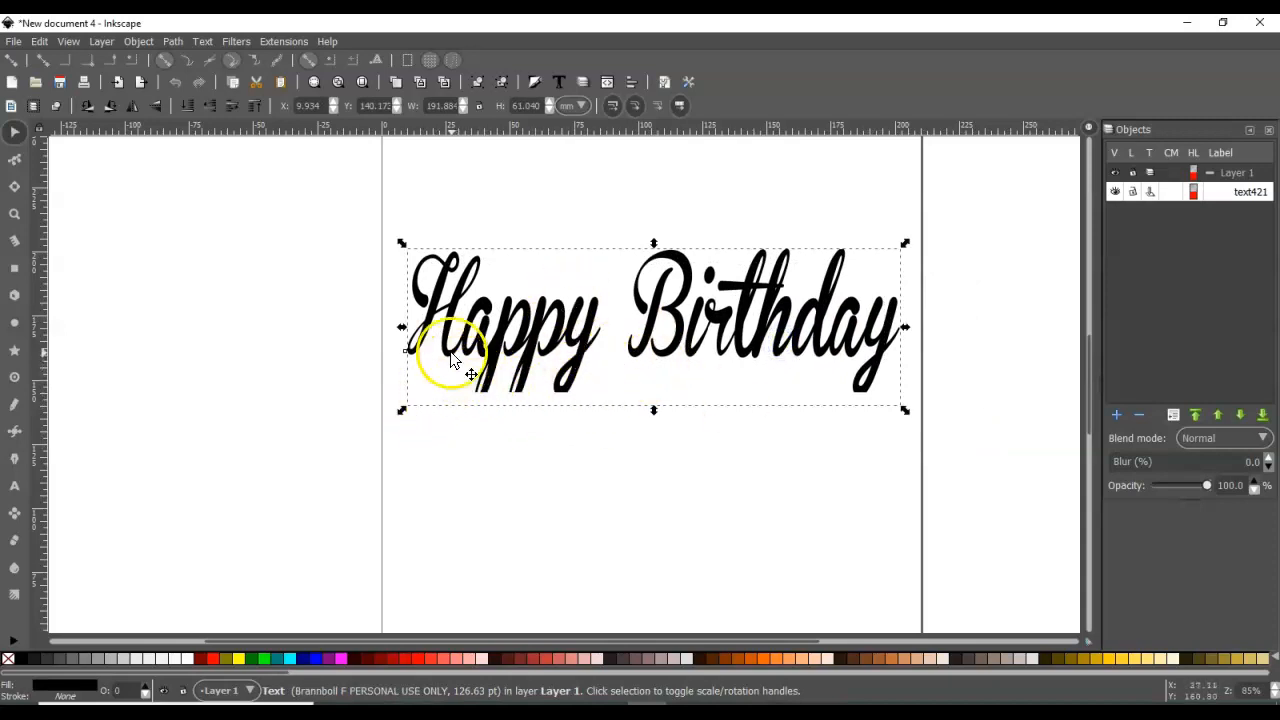
Step: Convert the "Happy Birthday" text to paths and ungroup it into individual letters
left_click(172, 44)
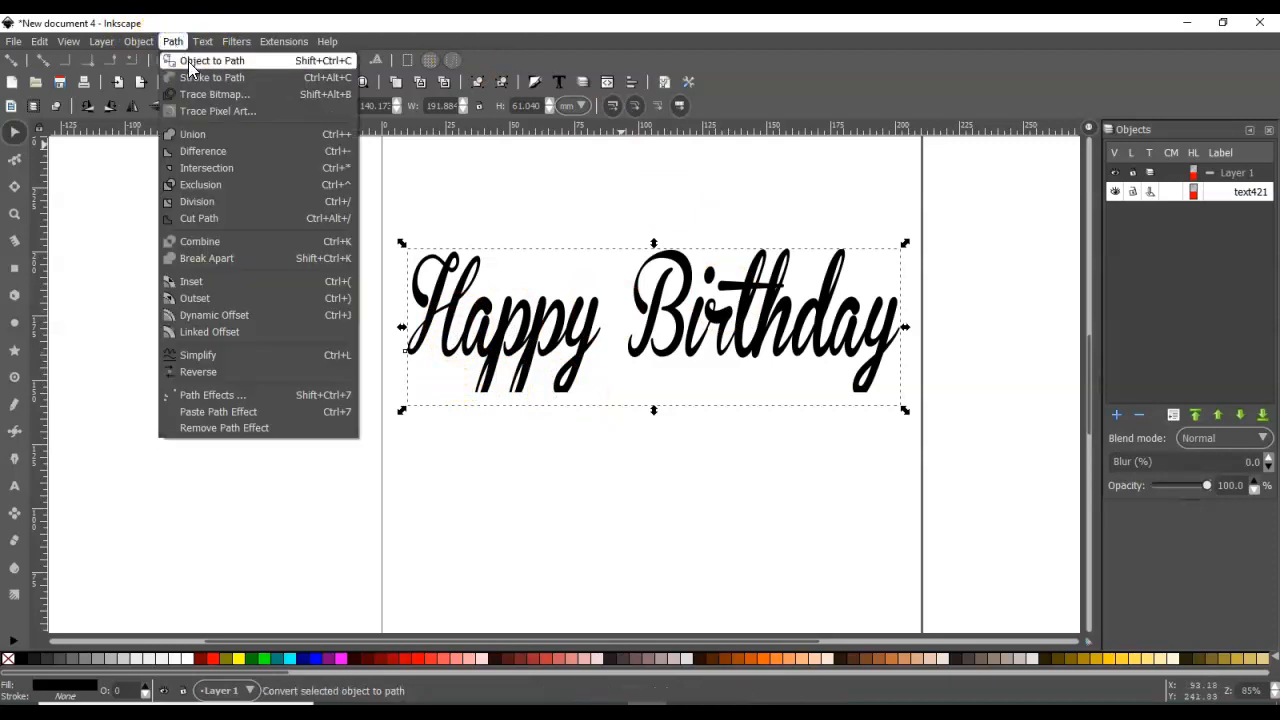
left_click(190, 64)
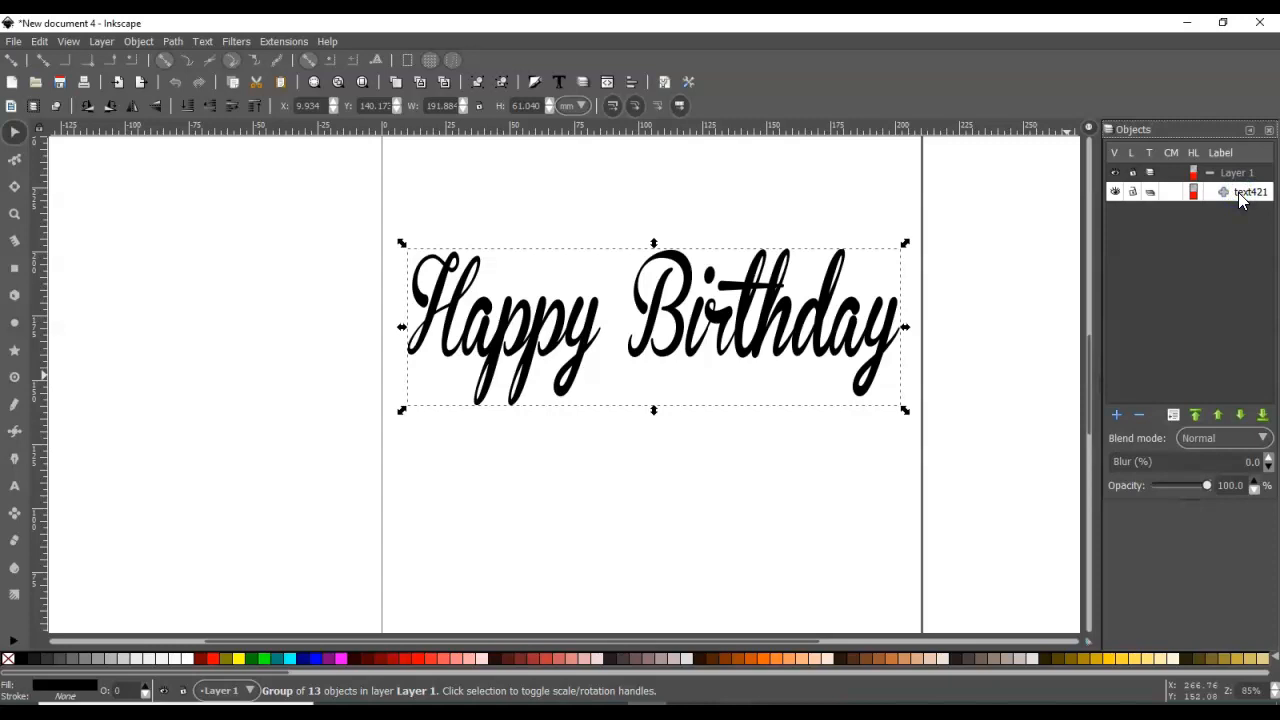
right_click(1240, 200)
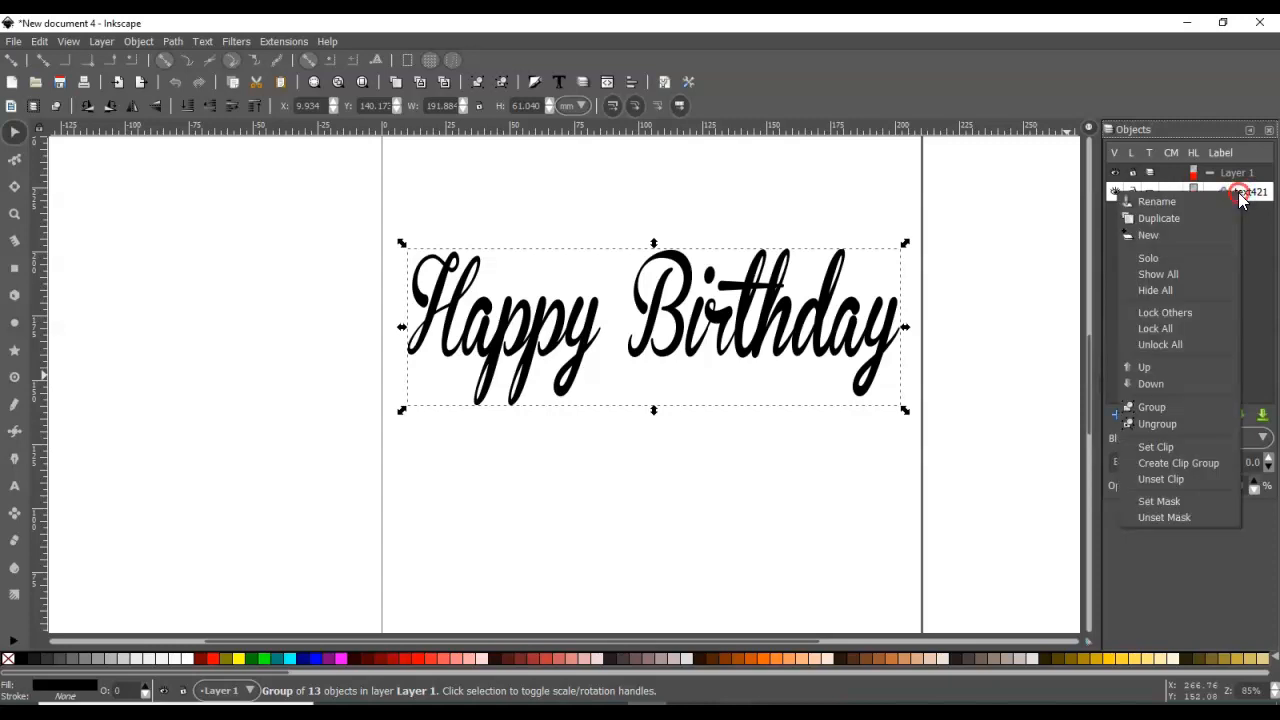
left_click(1179, 424)
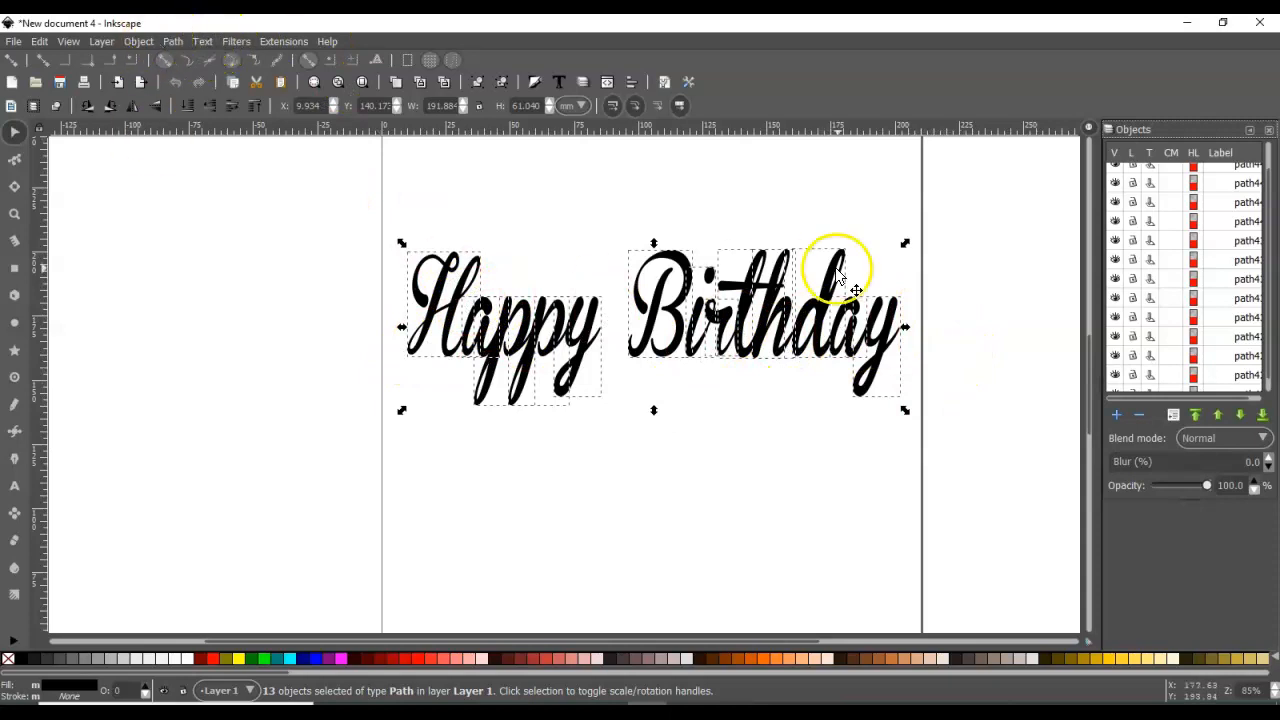
Step: Combine all the "Happy Birthday" letter paths into a single path and move it slightly within the page
mouse_move(654, 318)
left_mouse_down()
mouse_move(645, 311)
mouse_move(659, 304)
left_mouse_up()
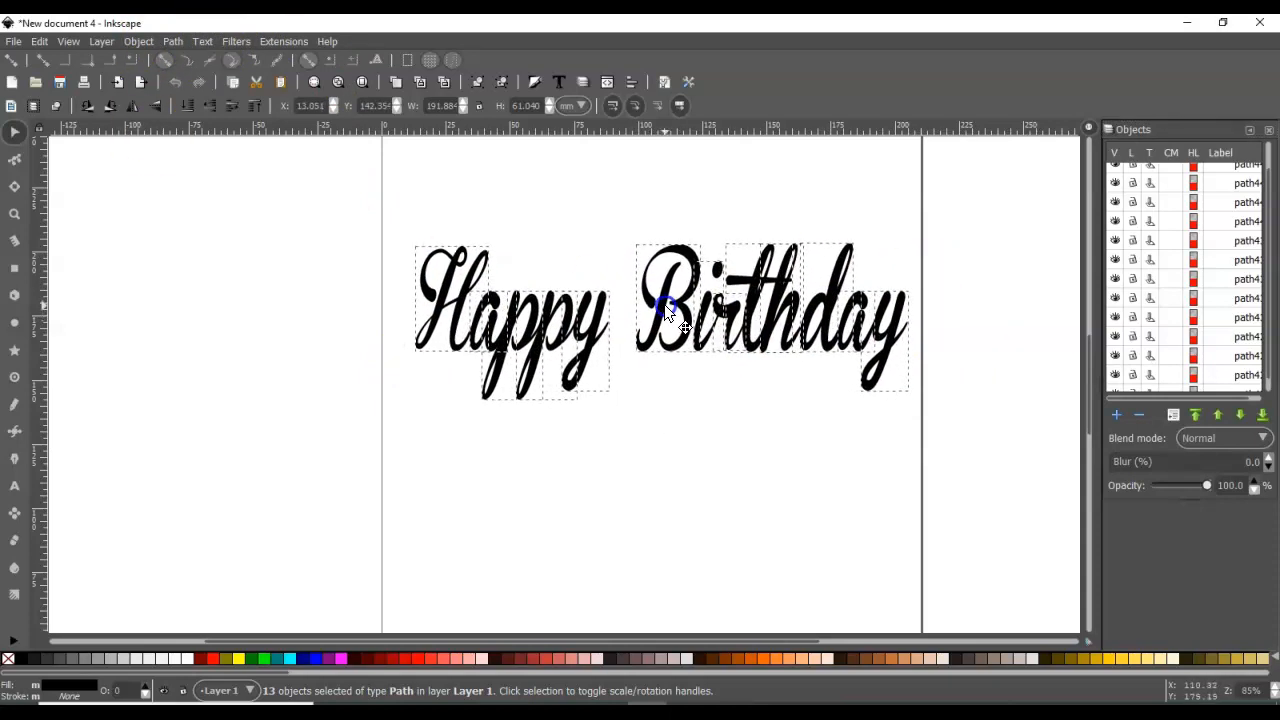
left_click(172, 43)
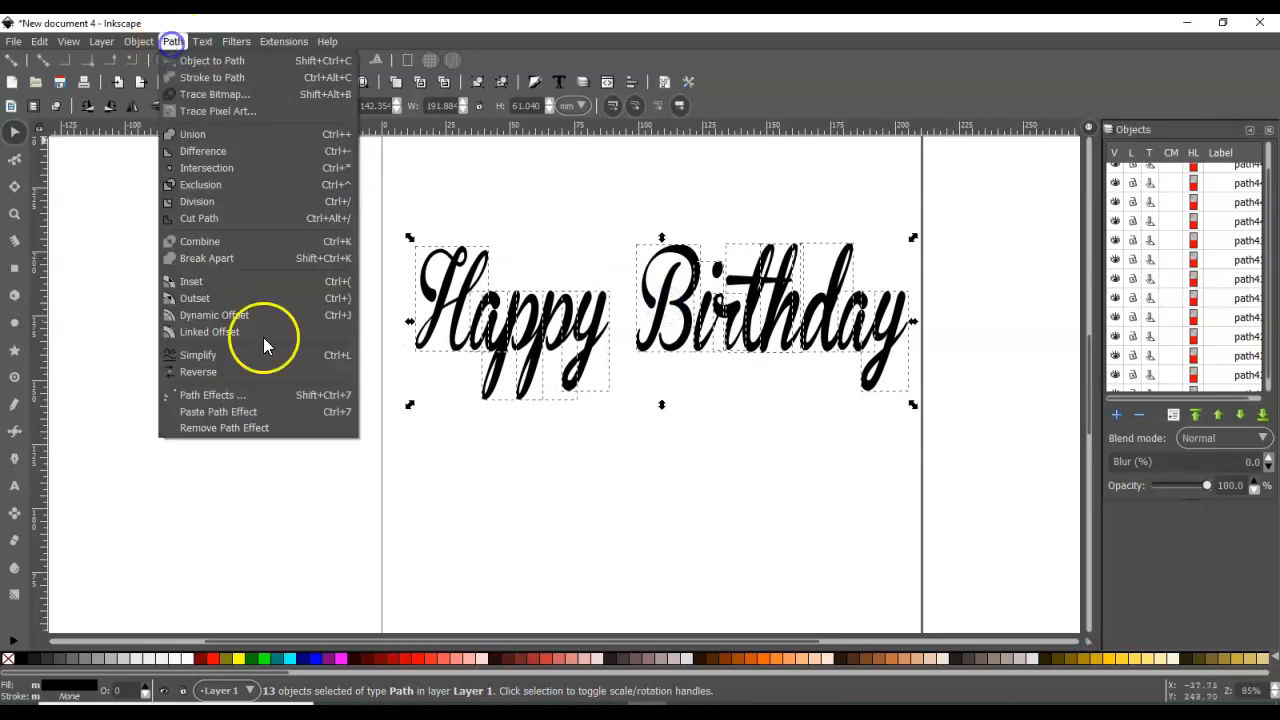
left_click(230, 258)
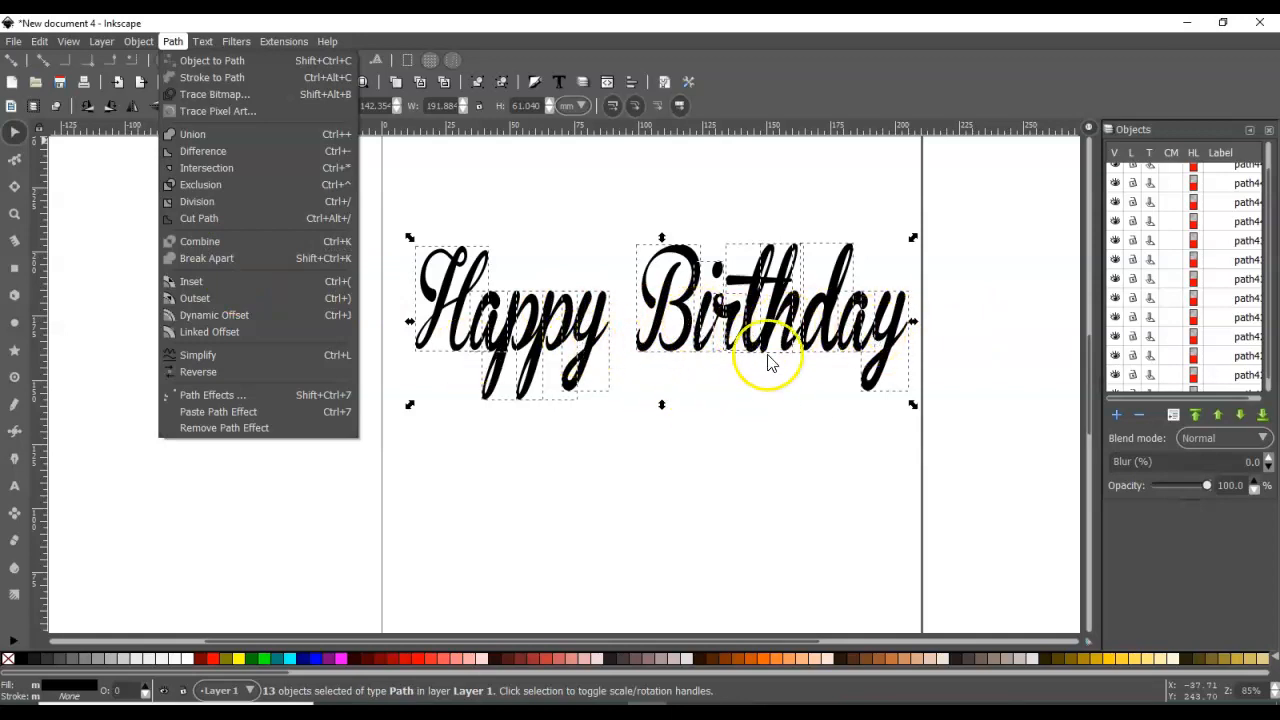
left_click(101, 41)
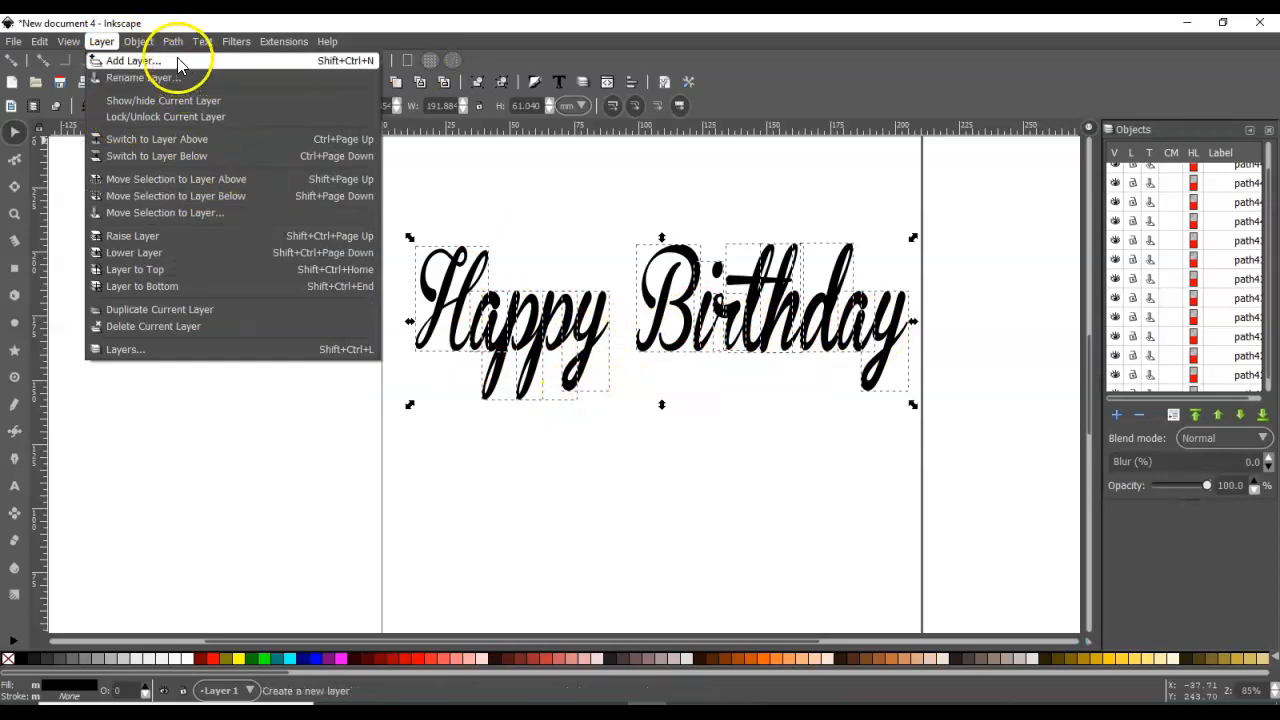
mouse_move(173, 41)
left_click(215, 242)
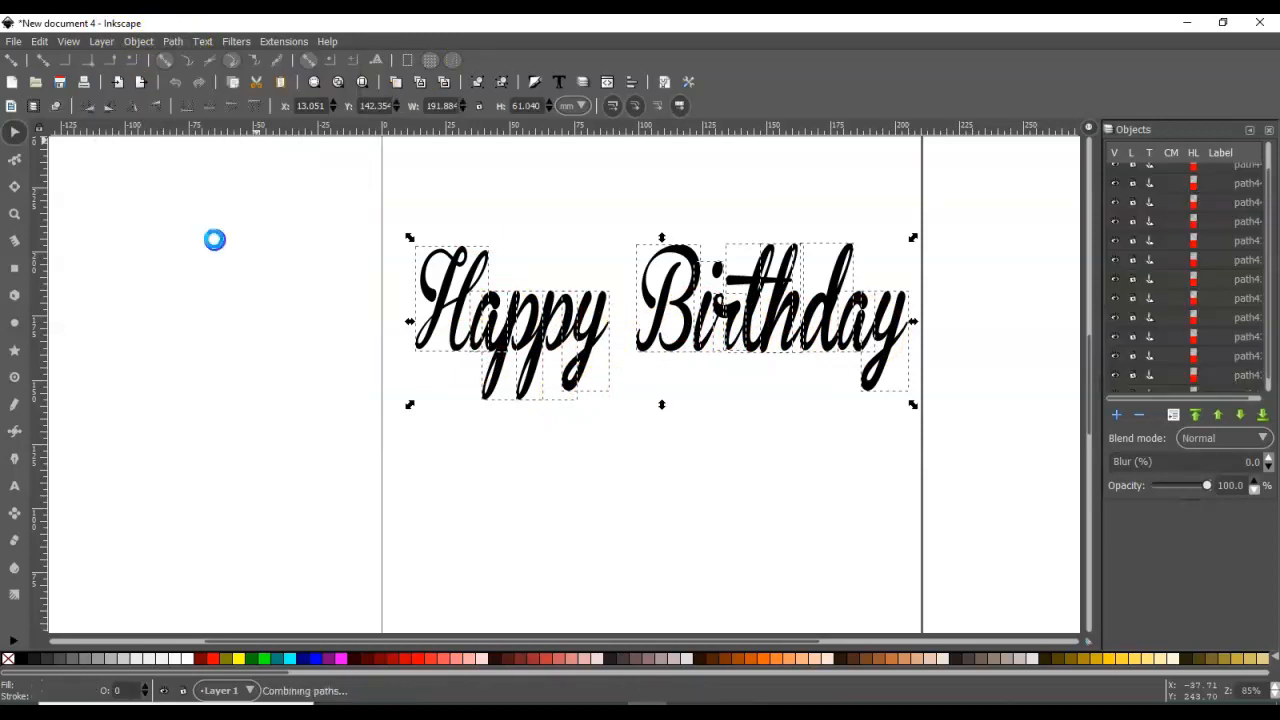
mouse_move(729, 300)
left_mouse_down()
mouse_move(812, 264)
mouse_move(606, 327)
mouse_move(700, 288)
mouse_move(737, 292)
mouse_move(708, 308)
left_mouse_up()
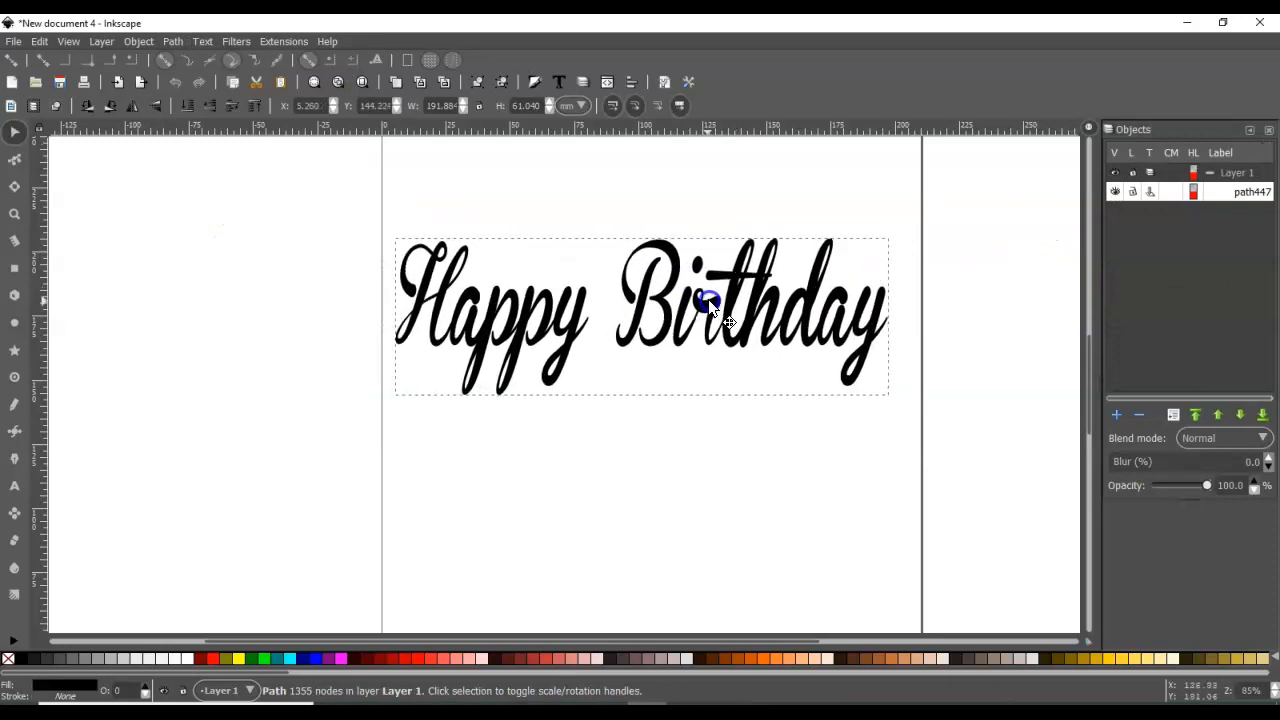
left_click(1248, 196)
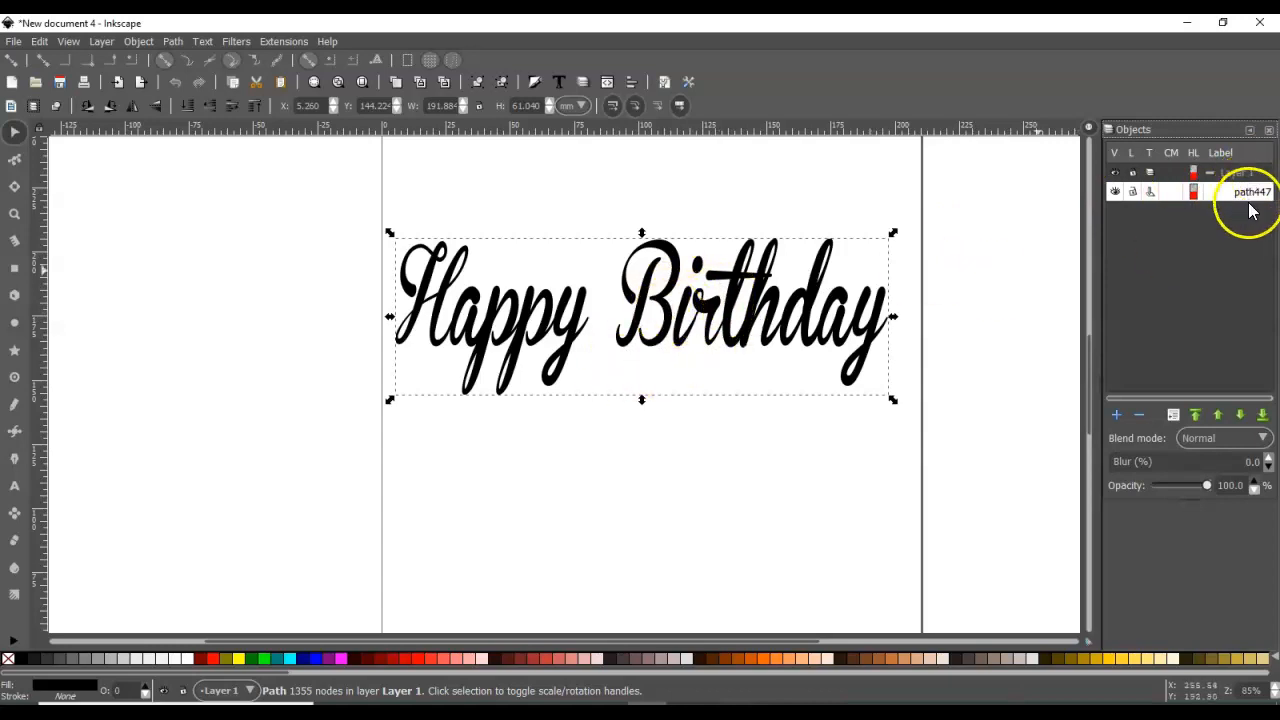
Step: Apply Union to the combined "Happy Birthday" path to merge its overlapping letters
left_click(707, 307)
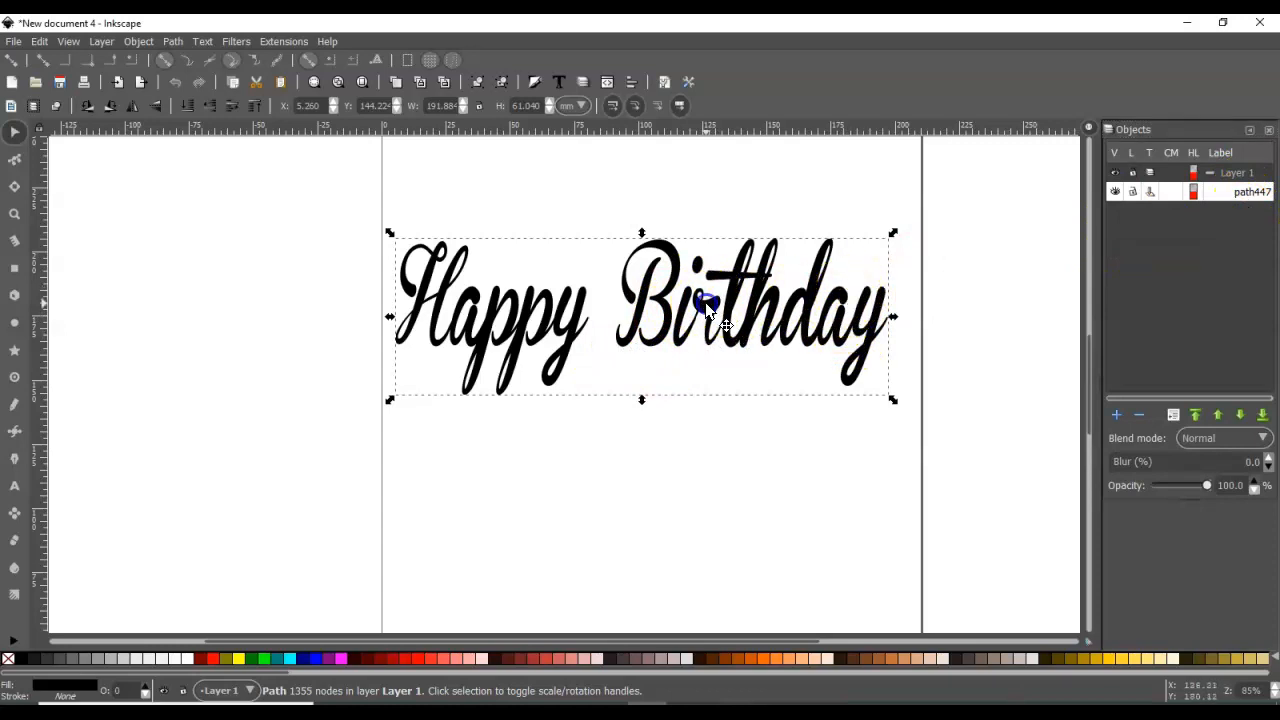
left_click(179, 41)
left_click(197, 62)
left_click(173, 41)
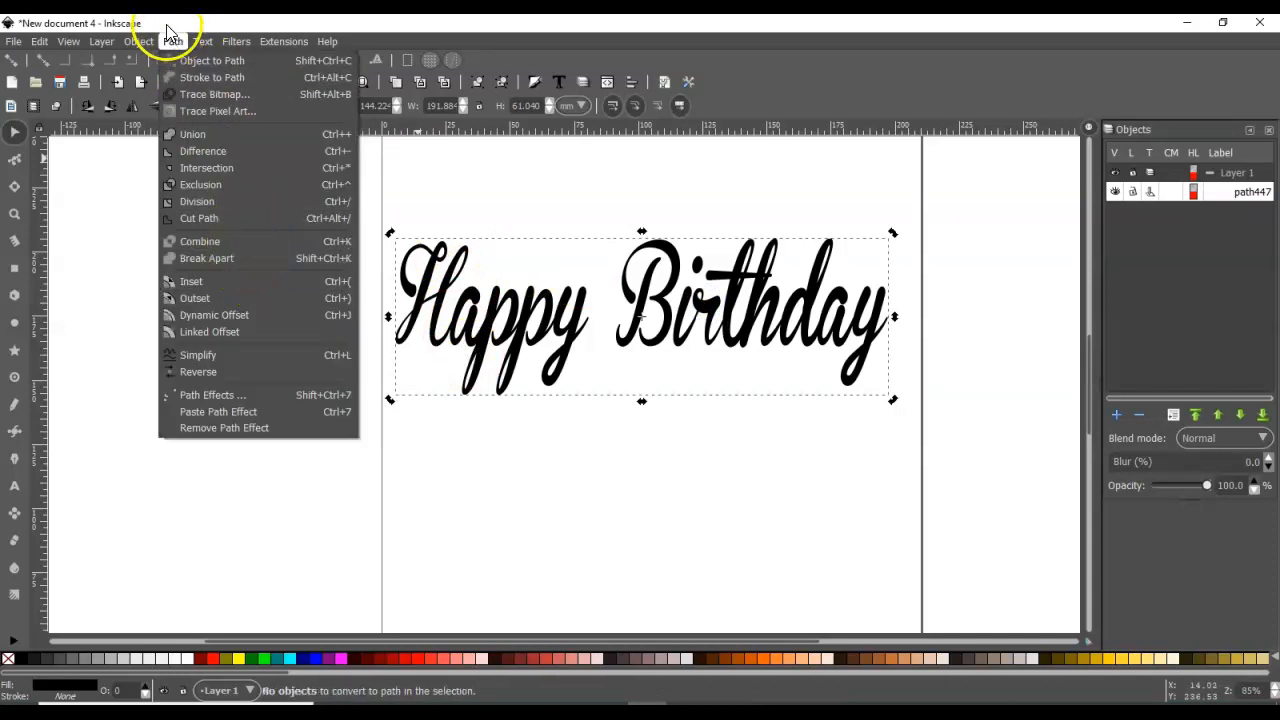
mouse_move(204, 44)
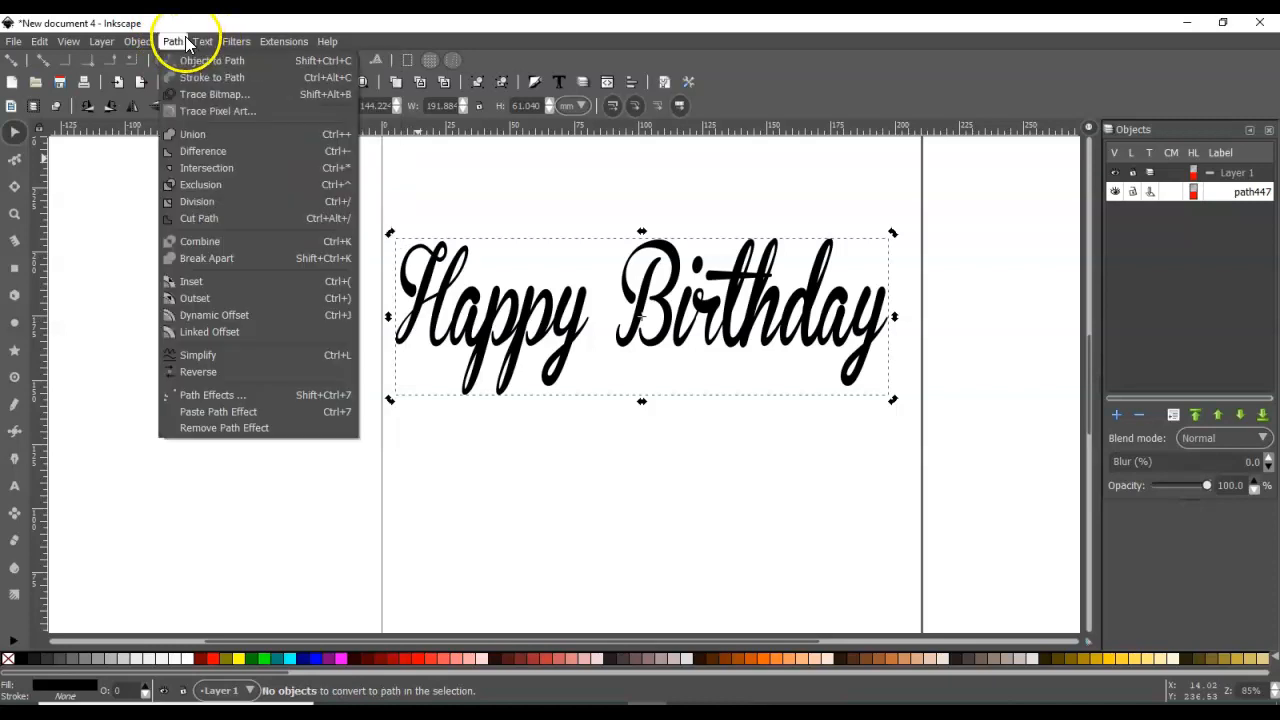
left_click(228, 134)
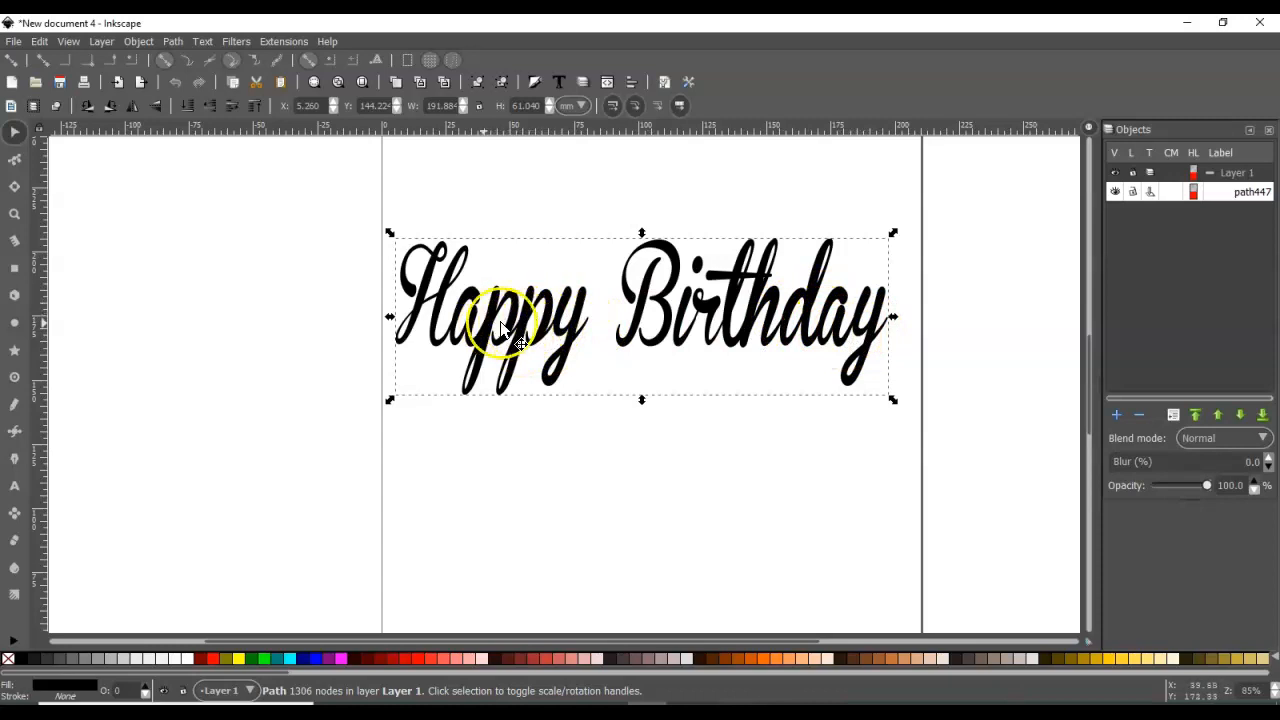
Step: Create a linked offset of the lettering, fill it light pink and extend it outward to about 200 by 69 mm overall
left_click(174, 42)
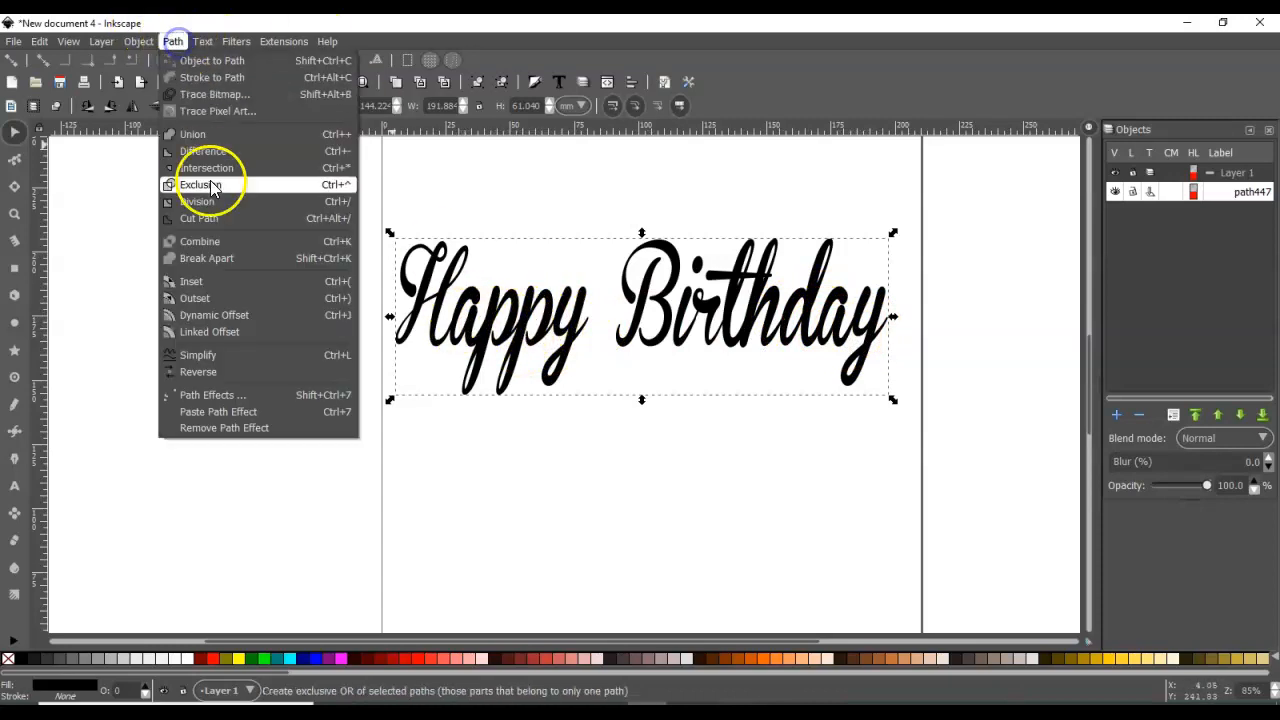
left_click(230, 332)
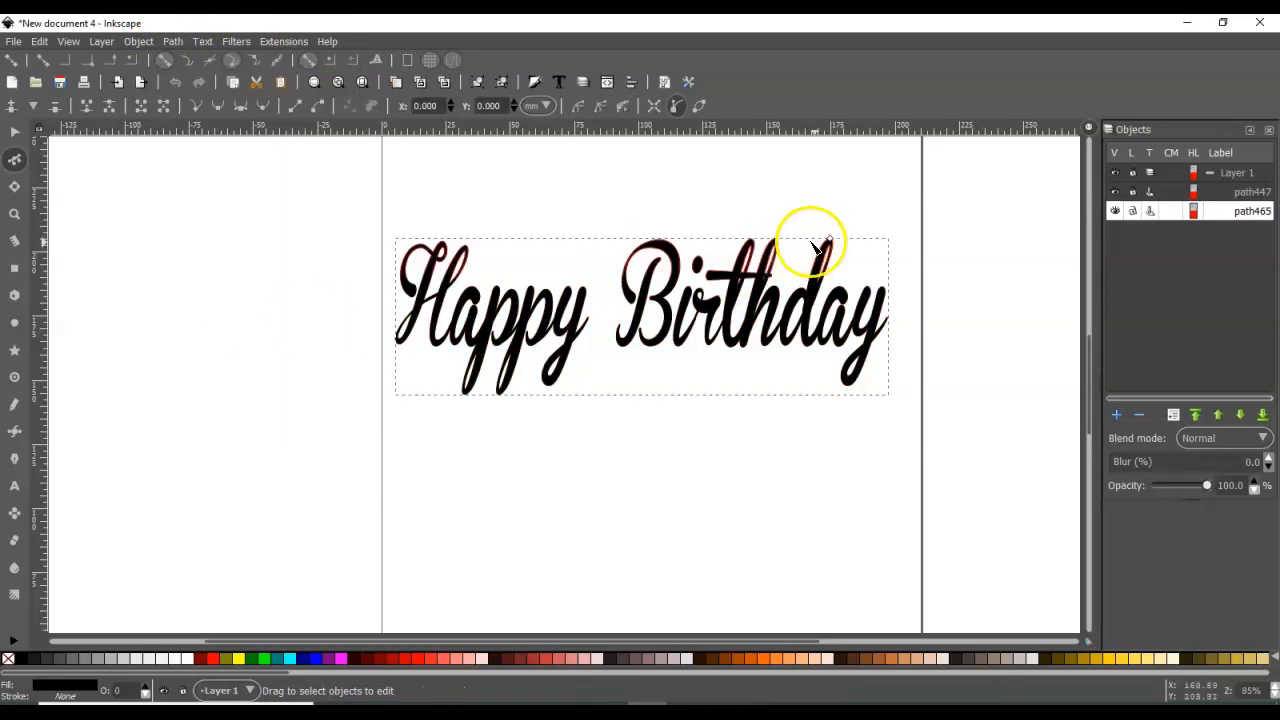
left_click(465, 660)
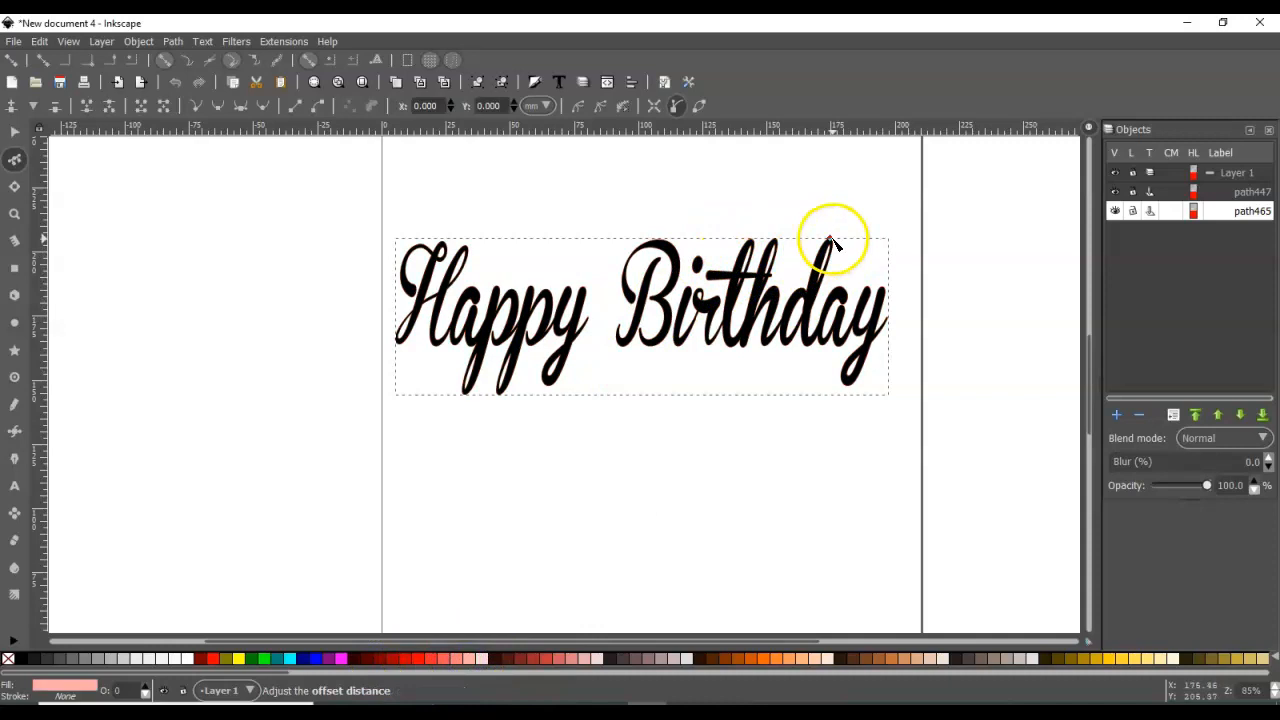
left_click_drag(843, 238, 841, 236)
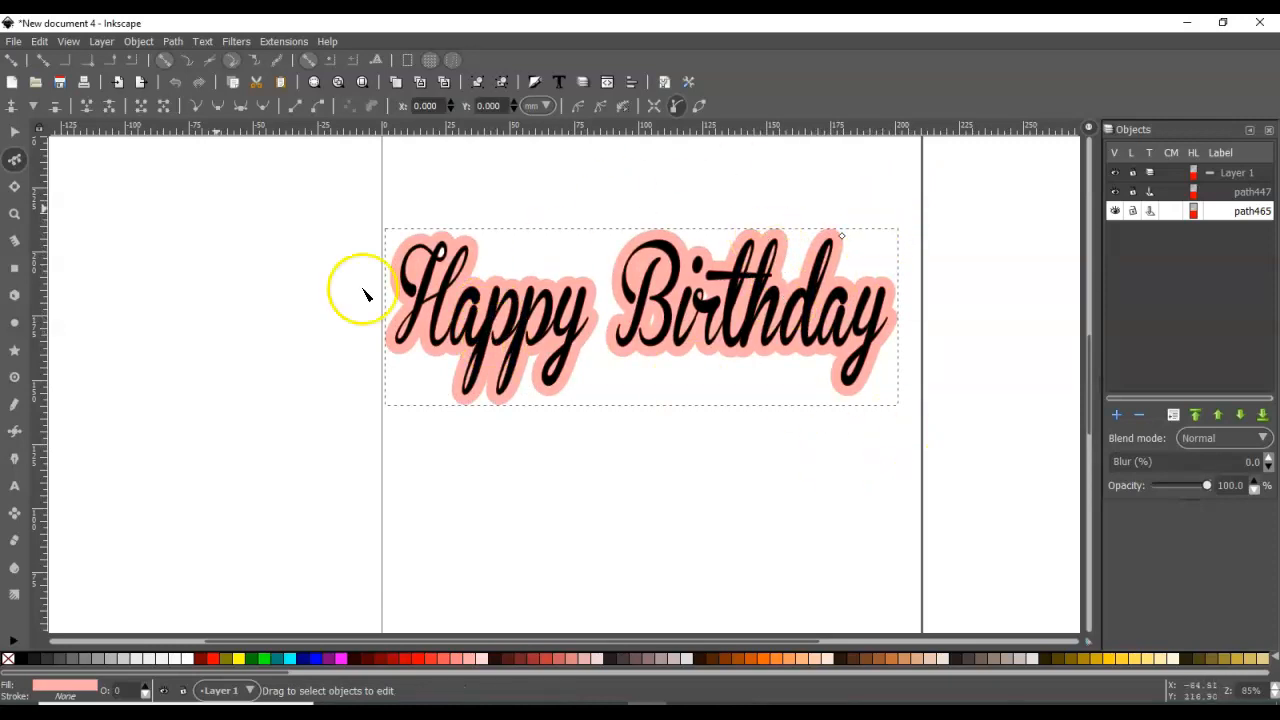
Step: Move the black lettering down and away from the pink offset, and hide it
left_click(15, 133)
left_click(441, 284)
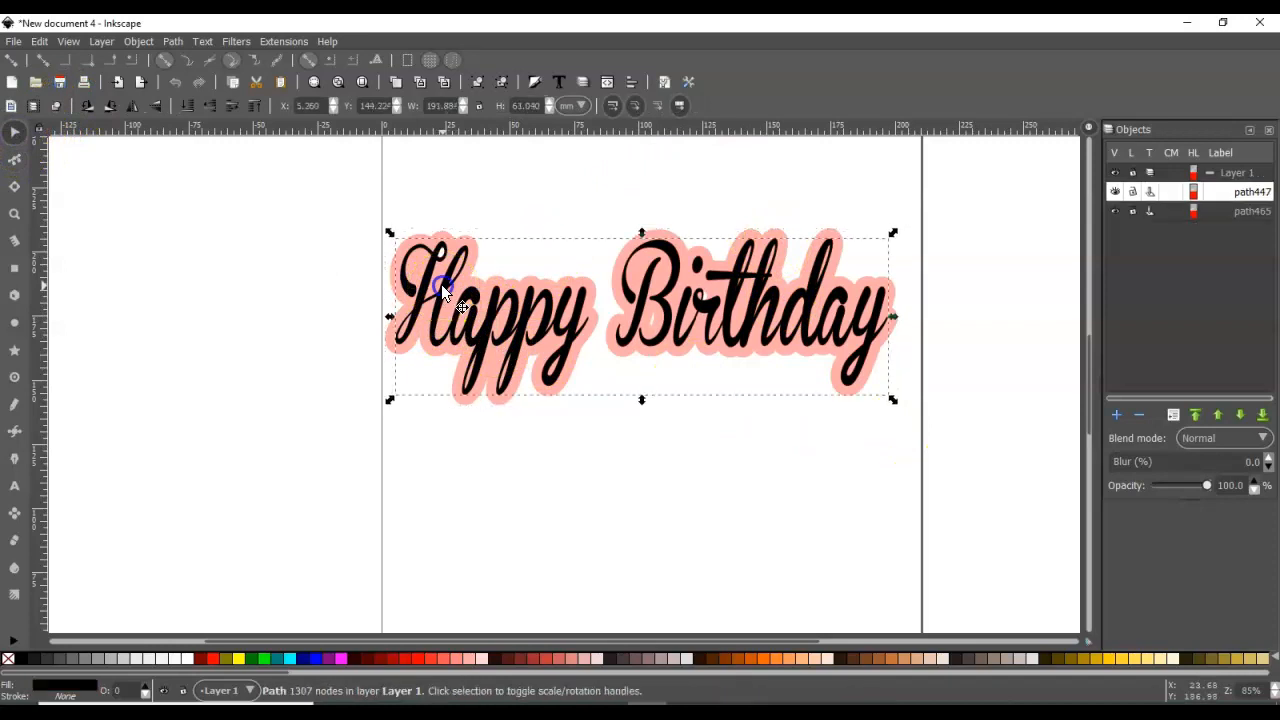
left_click_drag(441, 284, 307, 372)
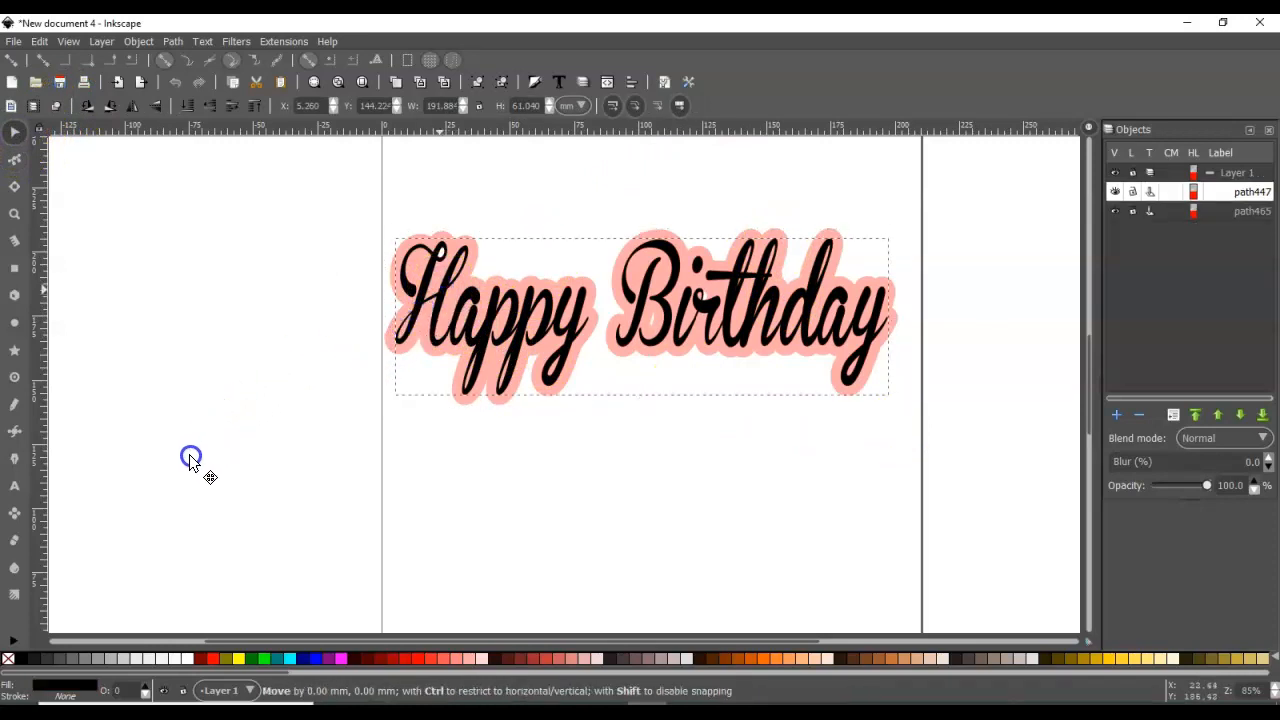
left_click_drag(153, 540, 122, 479)
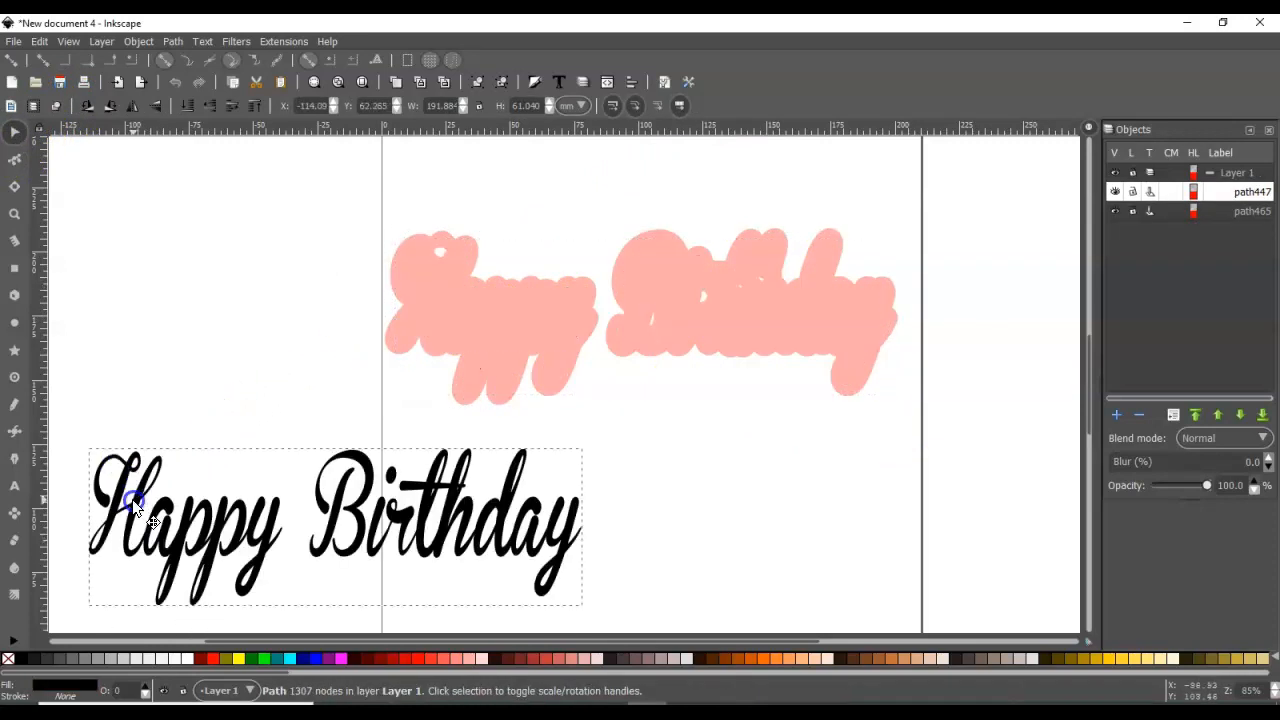
left_click(1116, 192)
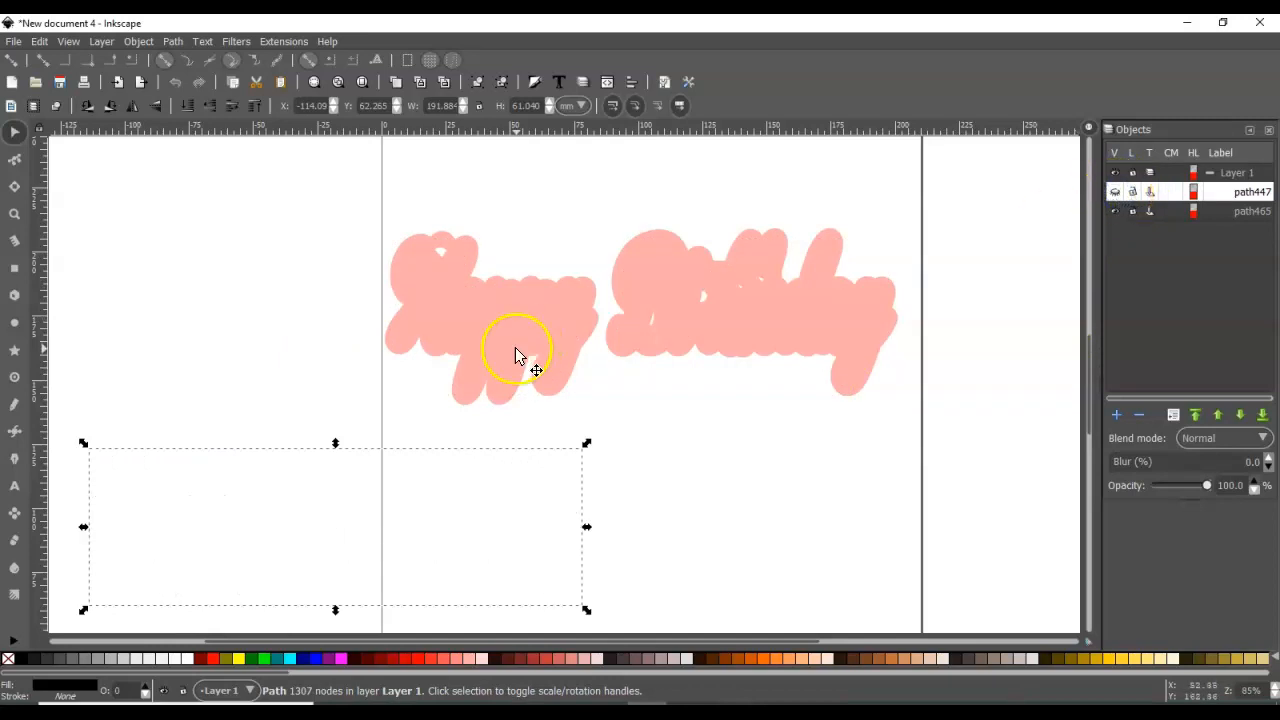
Step: Try to break apart the pink linked offset
left_click(505, 313)
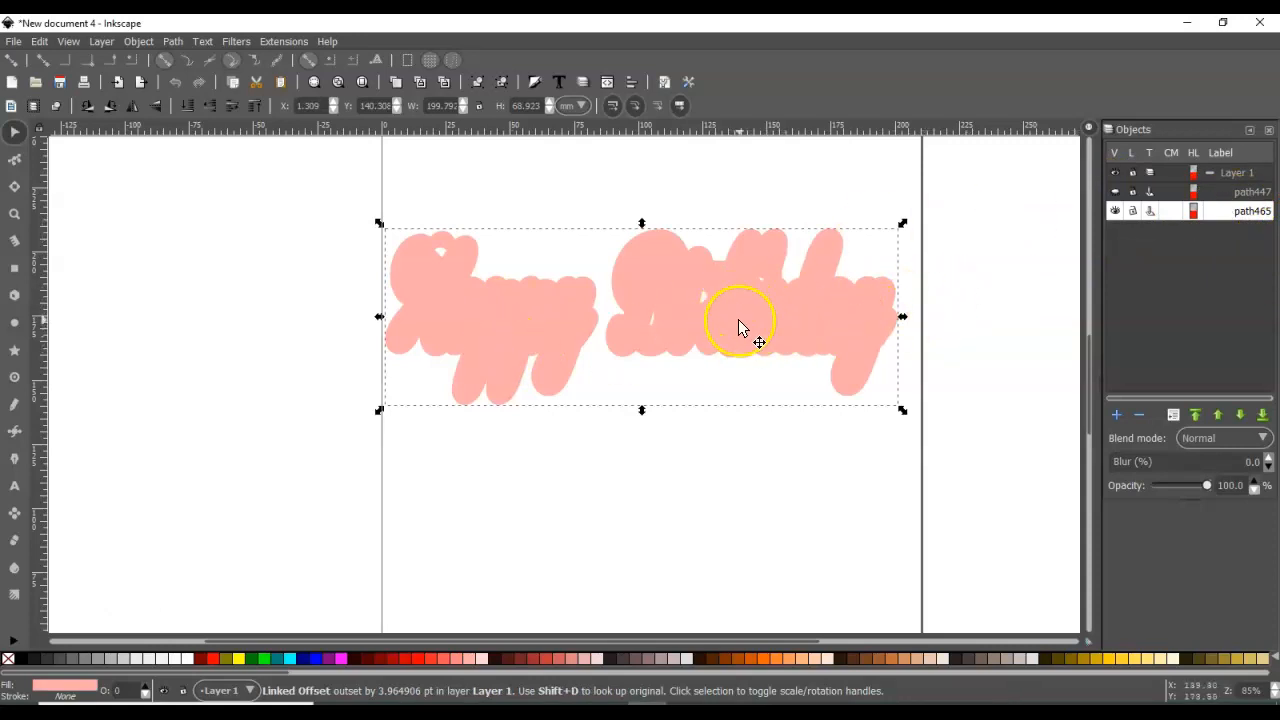
left_click(710, 305)
left_click(711, 305)
left_click(174, 42)
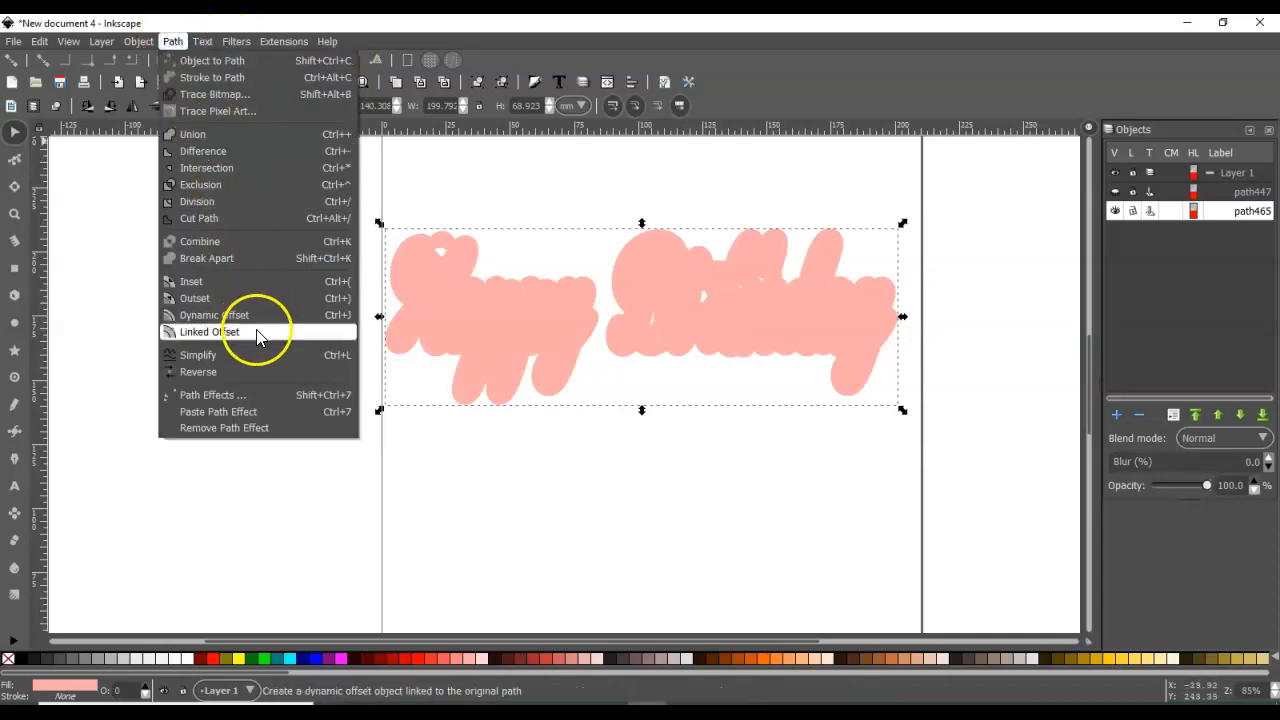
left_click(234, 262)
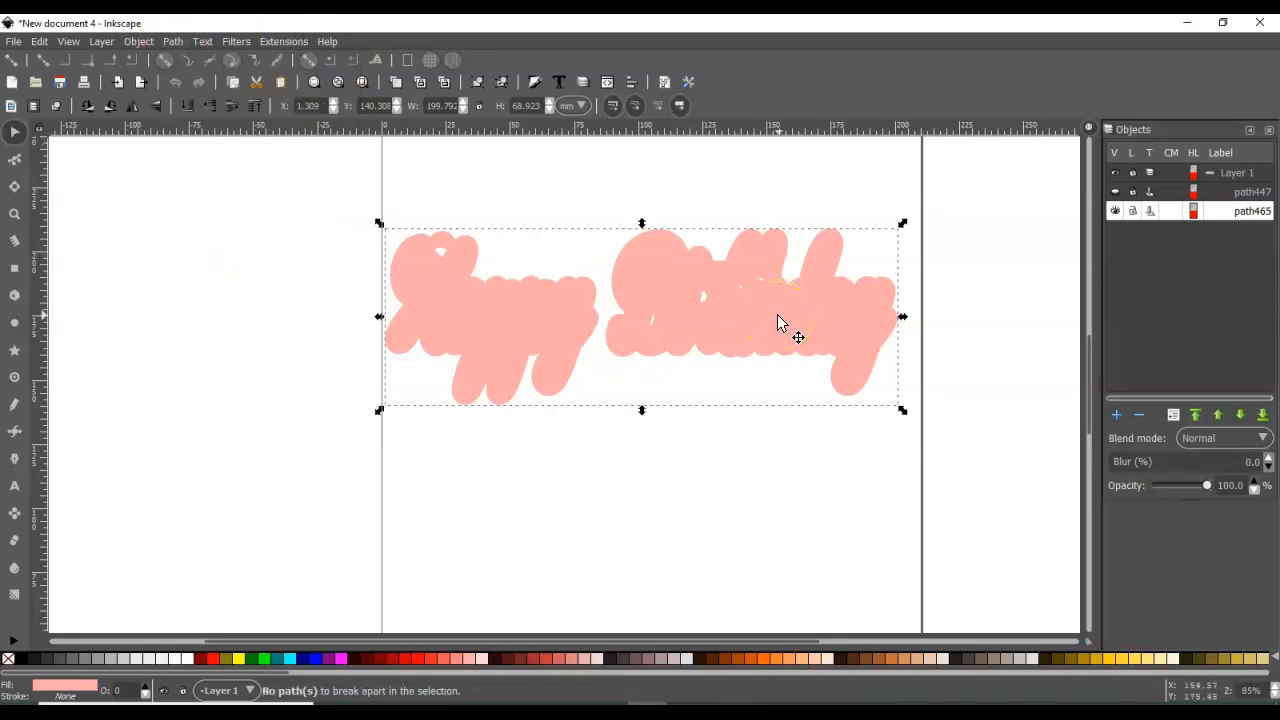
Step: Convert the pink offset to a path and break it apart into separate pieces
left_click(175, 42)
left_click(174, 42)
left_click(174, 42)
left_click(238, 262)
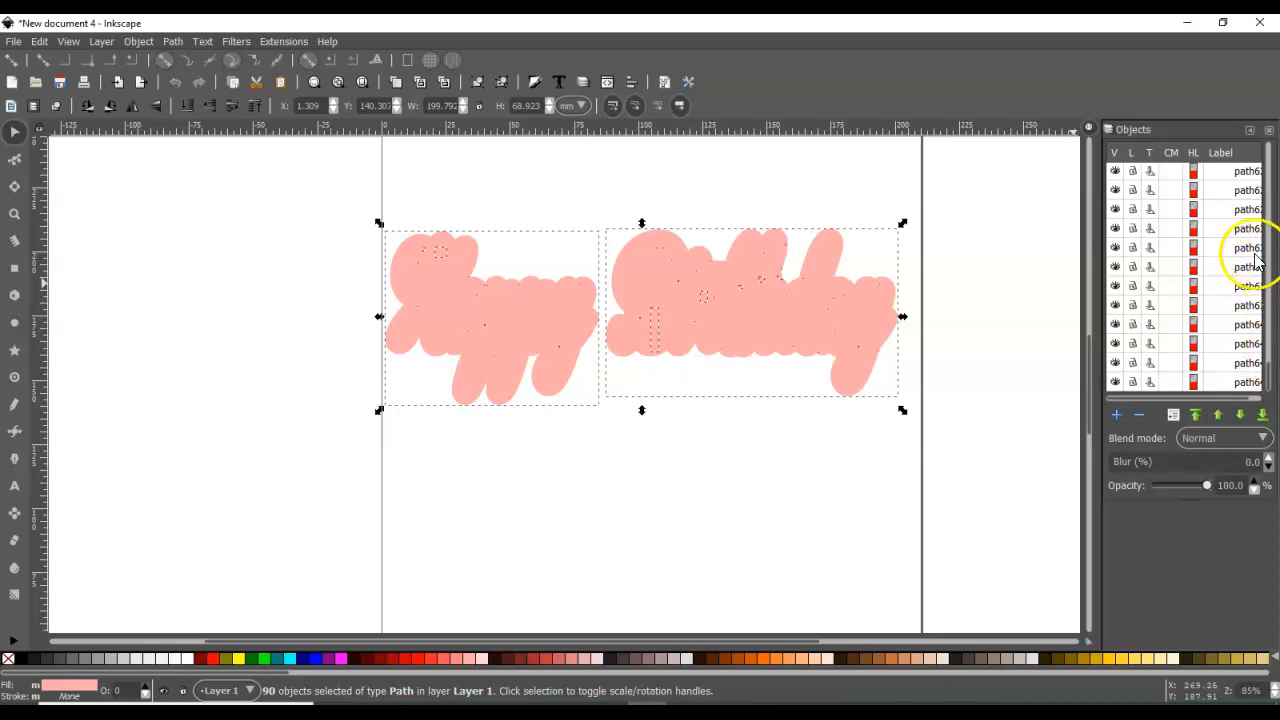
Step: Look through the list of broken-apart paths and identify the two large pink word shapes among the small pieces
left_click_drag(1268, 246, 1275, 385)
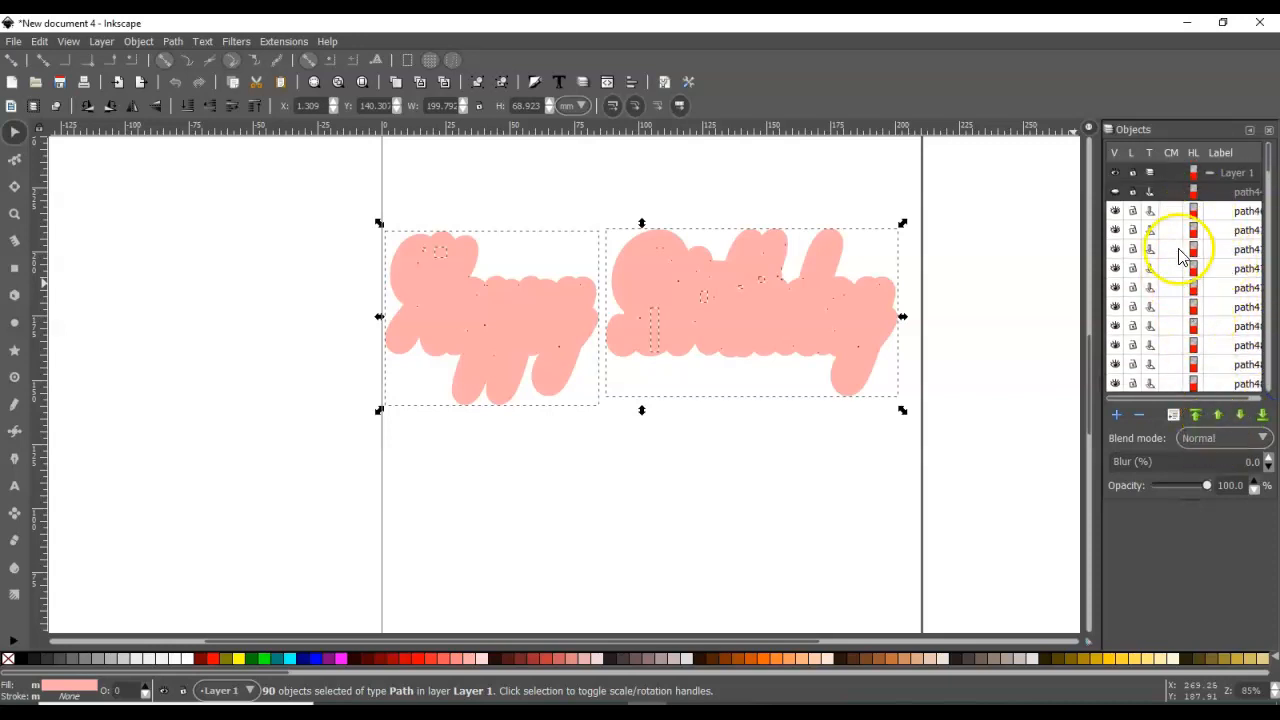
scroll(1175, 320, "down", 3)
scroll(649, 296, "down", 1)
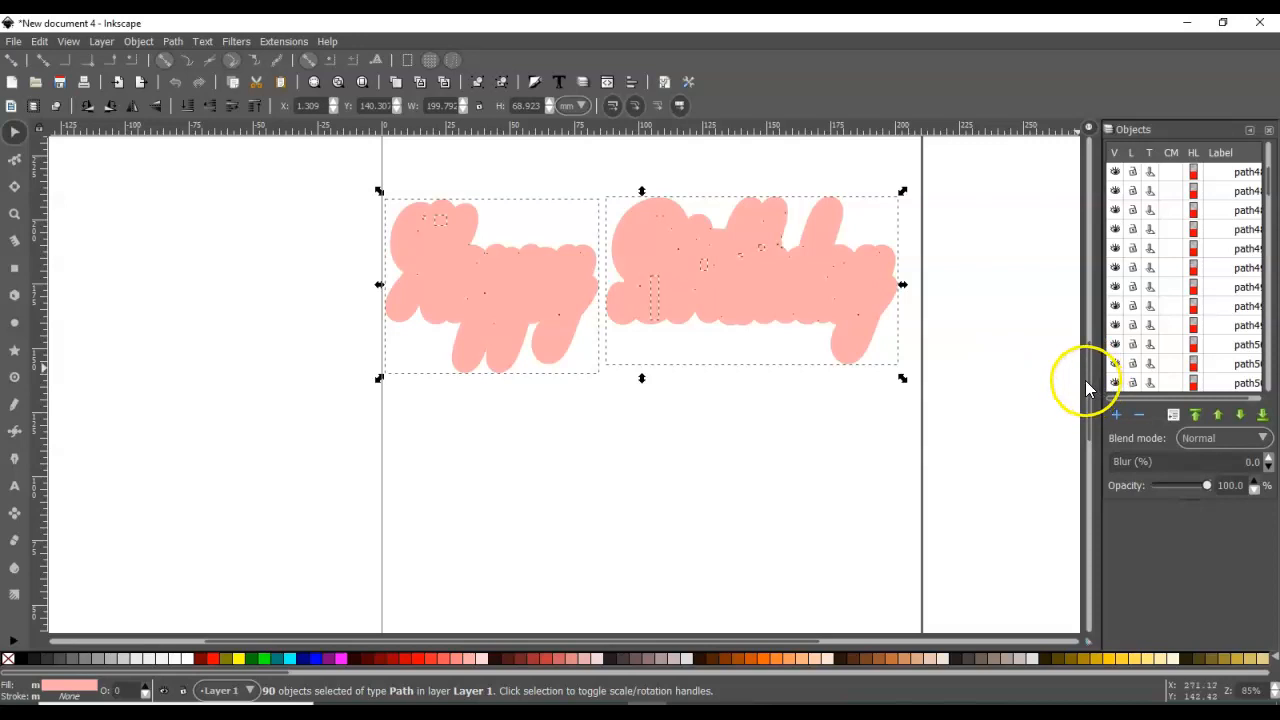
scroll(1211, 294, "down", 3)
left_click_drag(1267, 262, 1273, 408)
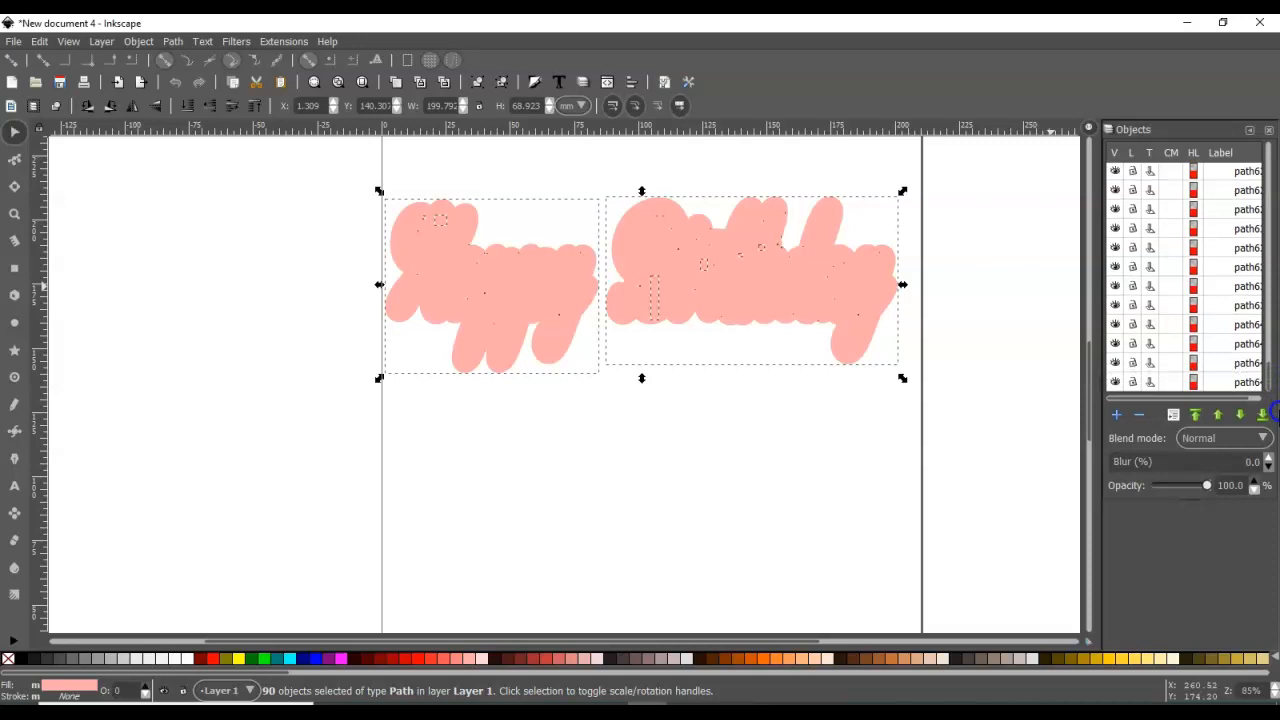
left_click(1246, 382)
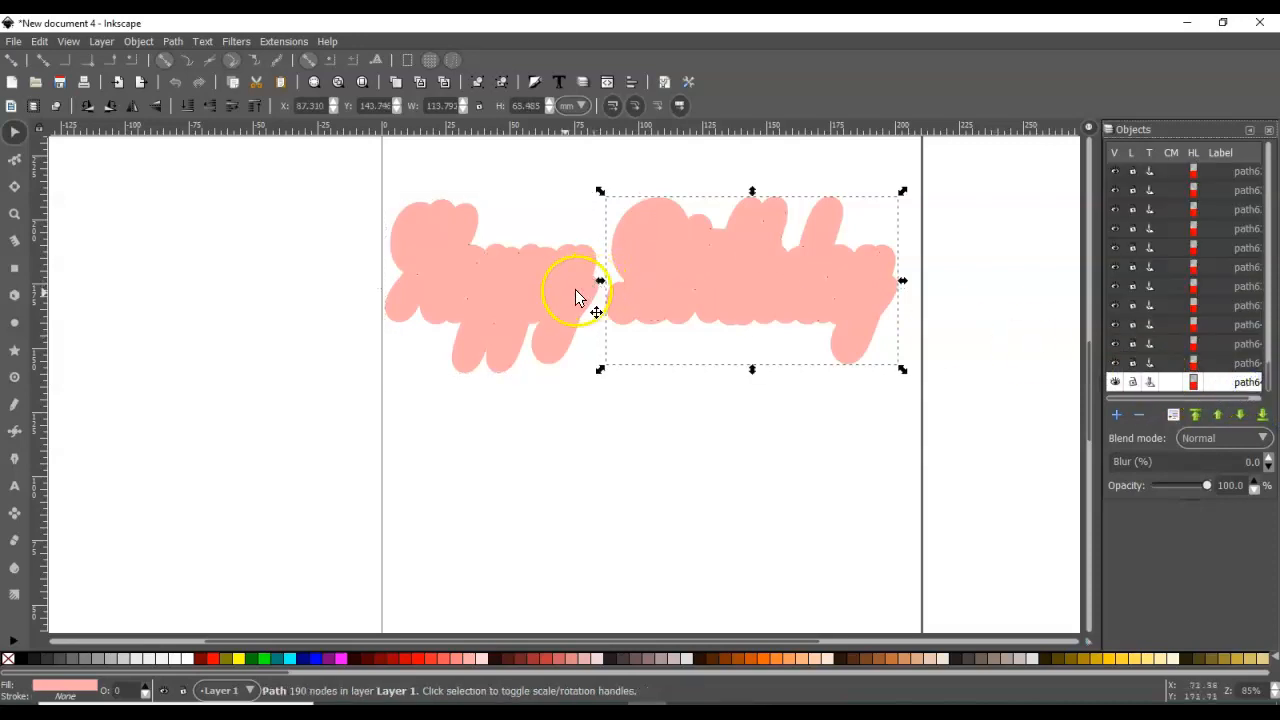
left_click(539, 297)
left_click(702, 281)
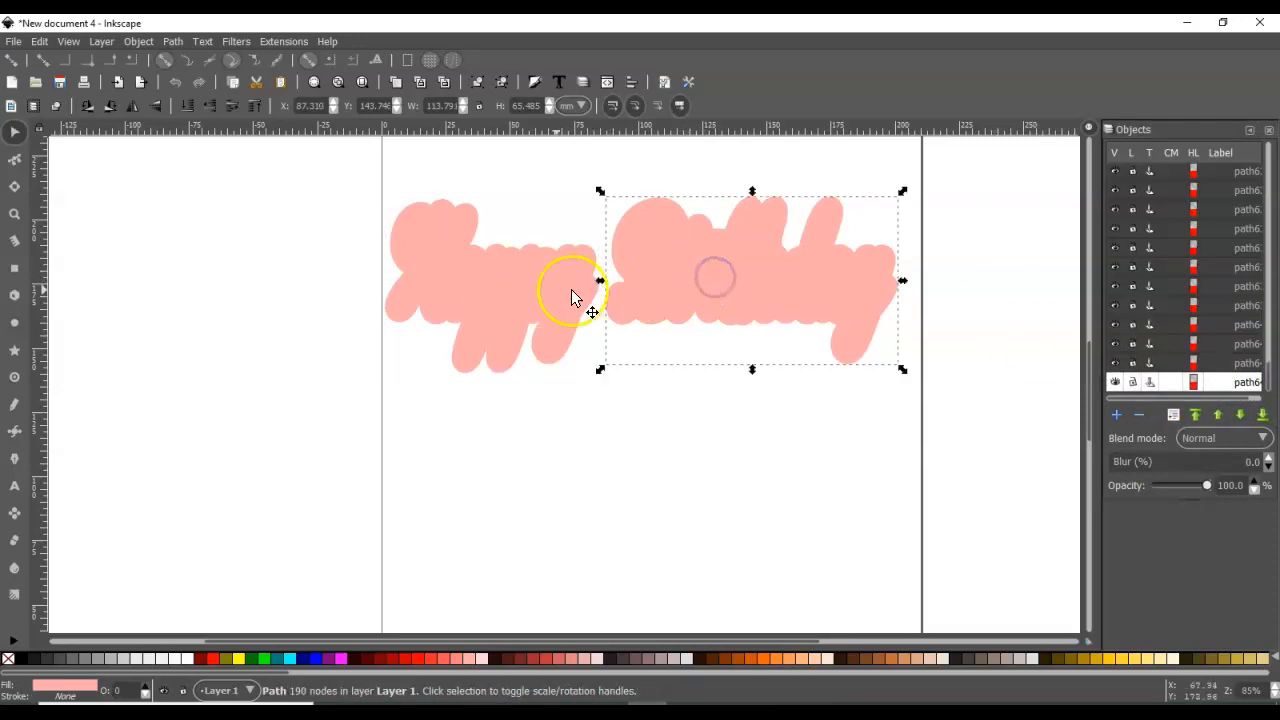
left_click(1244, 364)
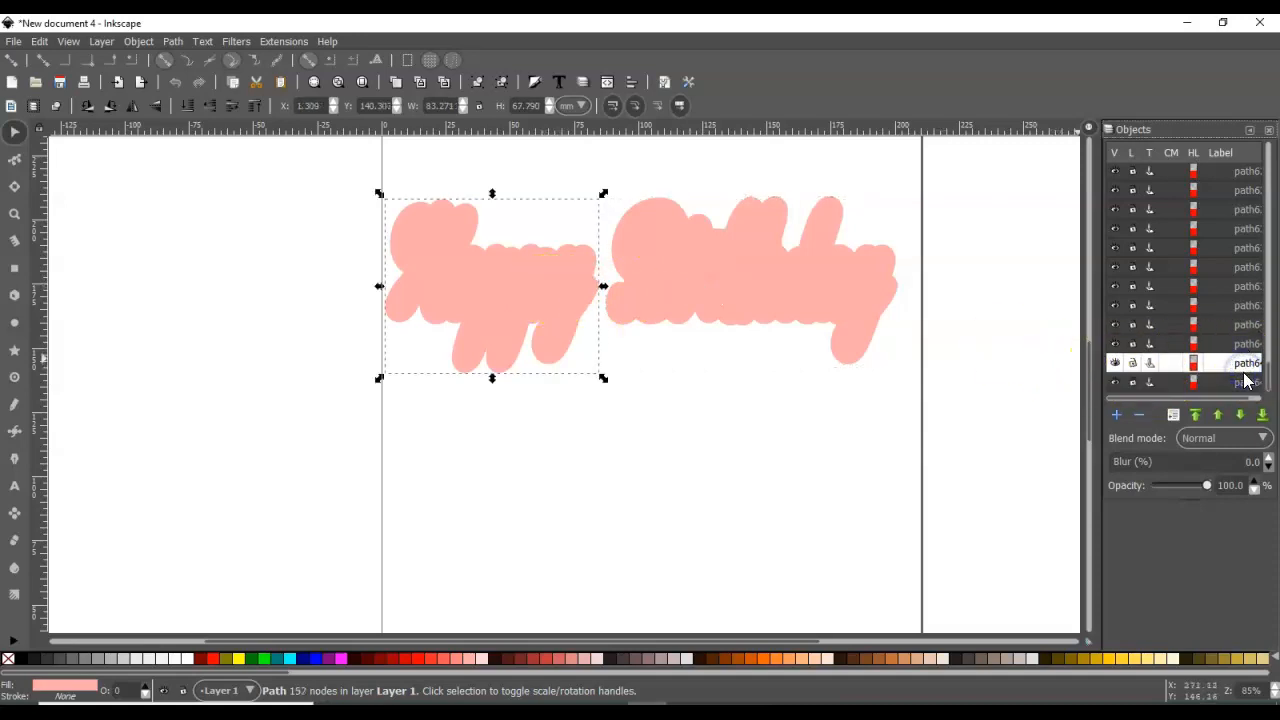
left_click(1242, 383)
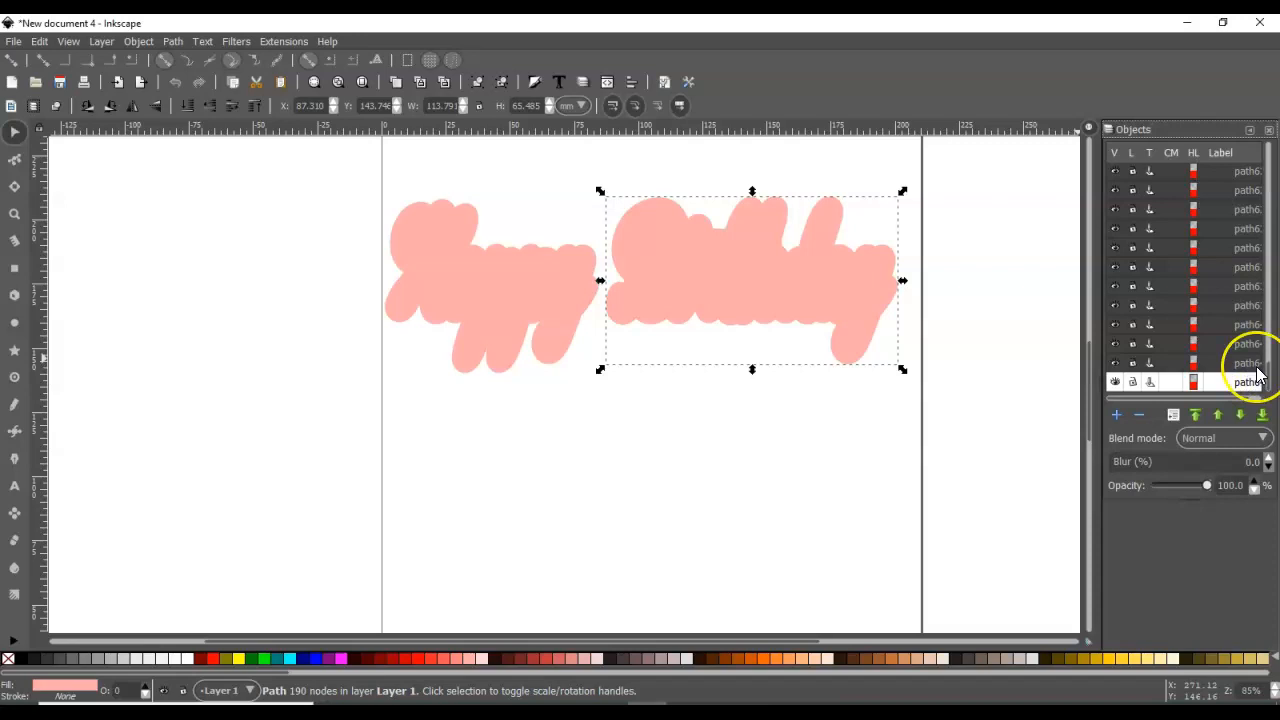
Step: Hide the two large pink word shapes to check for leftover small fragments, and show both shapes again
left_click(1115, 381)
left_click(1115, 364)
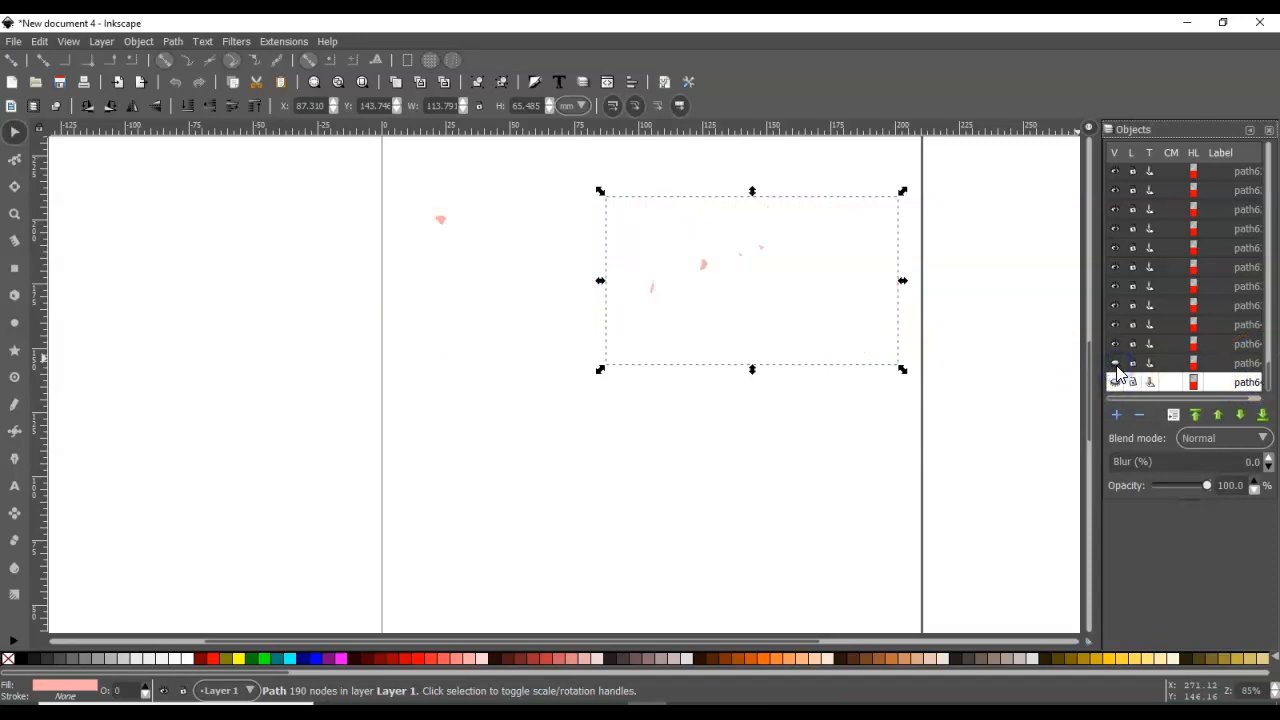
left_click(1245, 386)
left_click(1240, 365)
left_click(1115, 363)
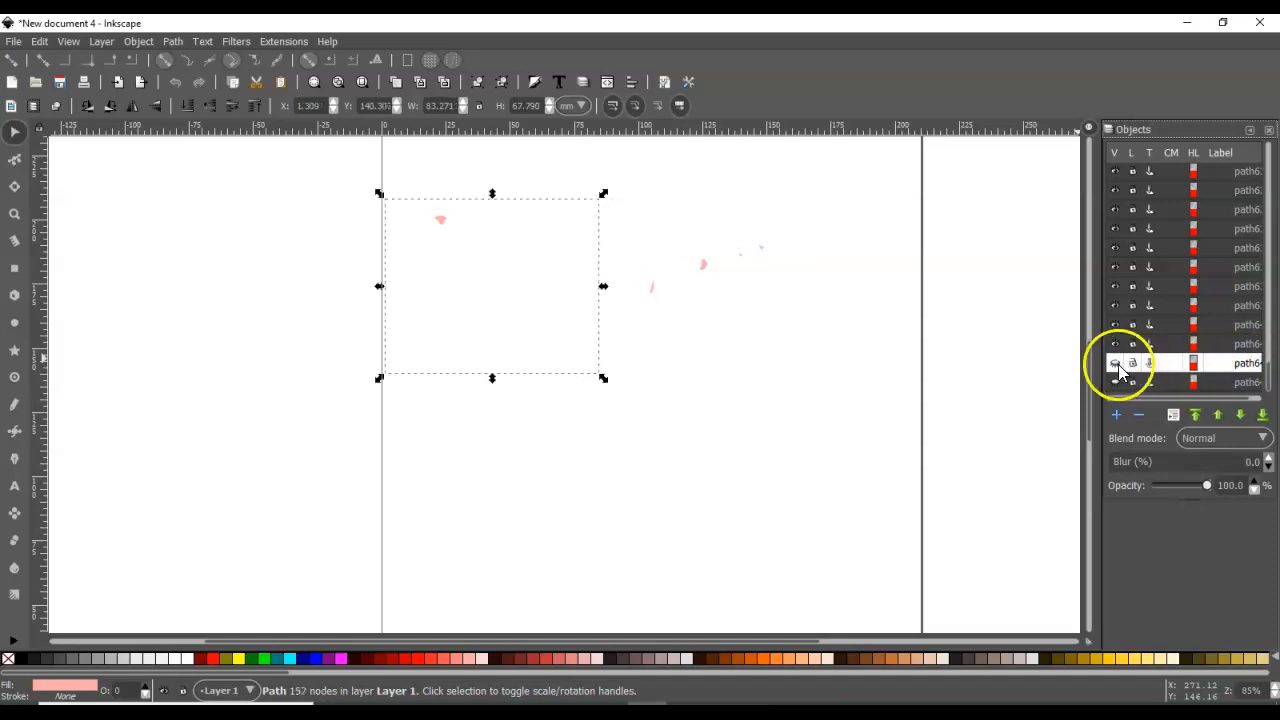
left_click(1115, 382)
left_click(1218, 385)
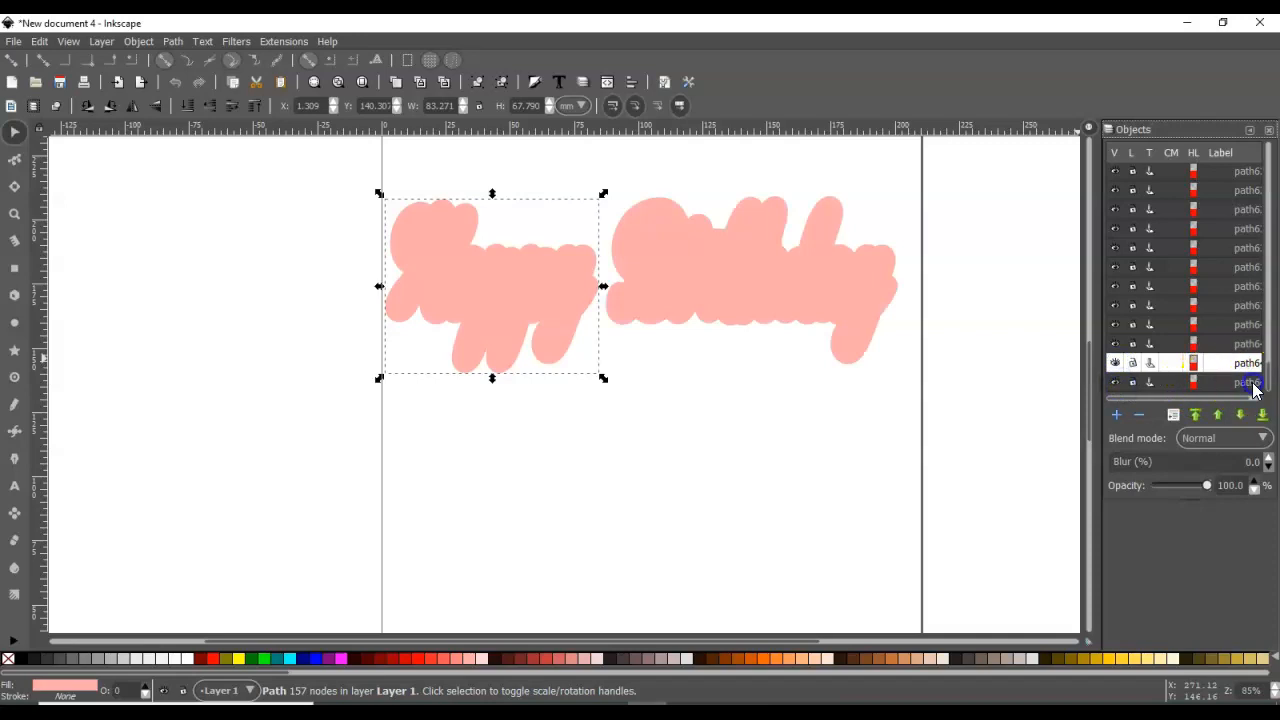
Step: Move the two large pink word shapes down, clear of the small leftover fragments, and delete all the fragments
left_click(1236, 384)
left_click_drag(773, 269, 695, 512)
left_click_drag(505, 285, 413, 502)
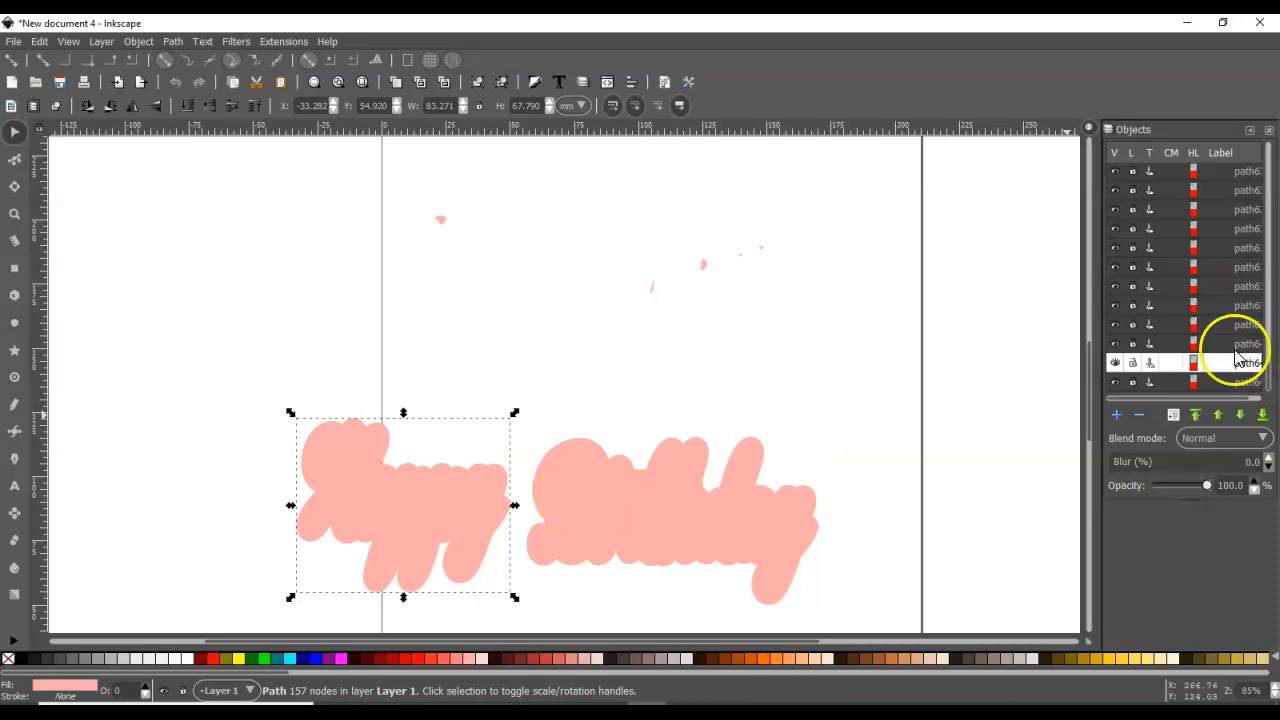
left_click(833, 316)
left_click_drag(906, 357, 365, 158)
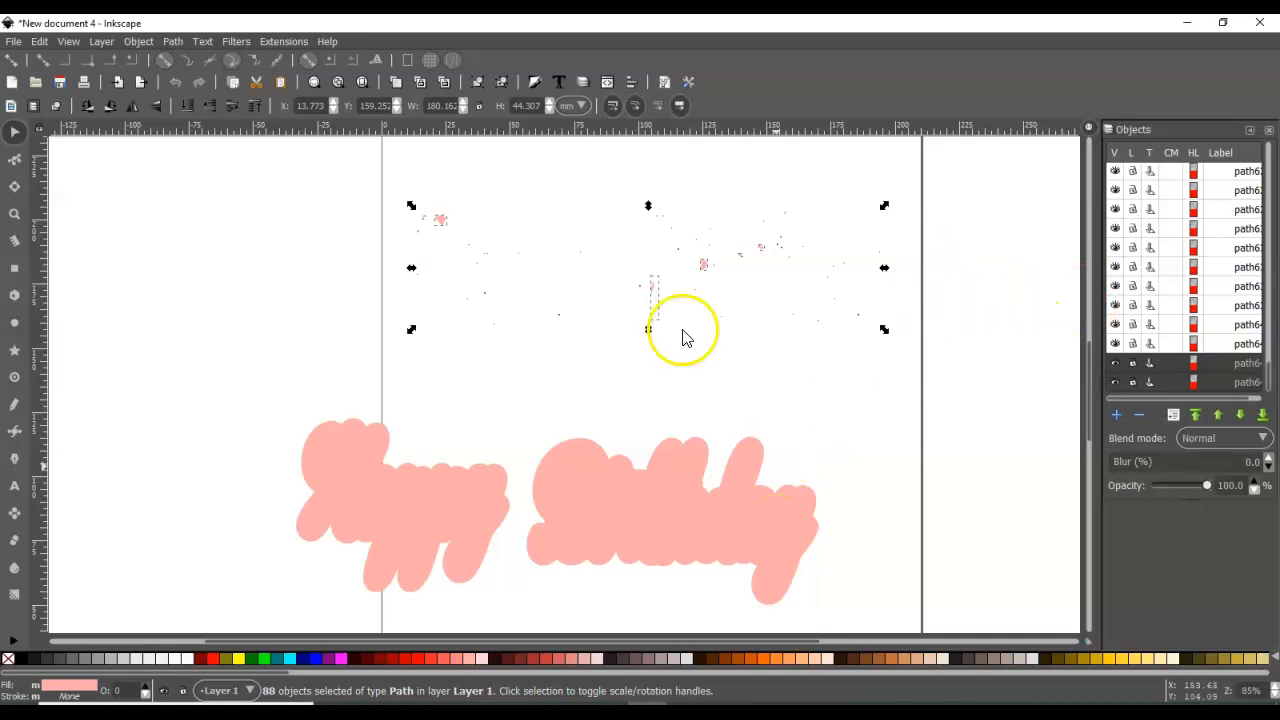
key("Delete")
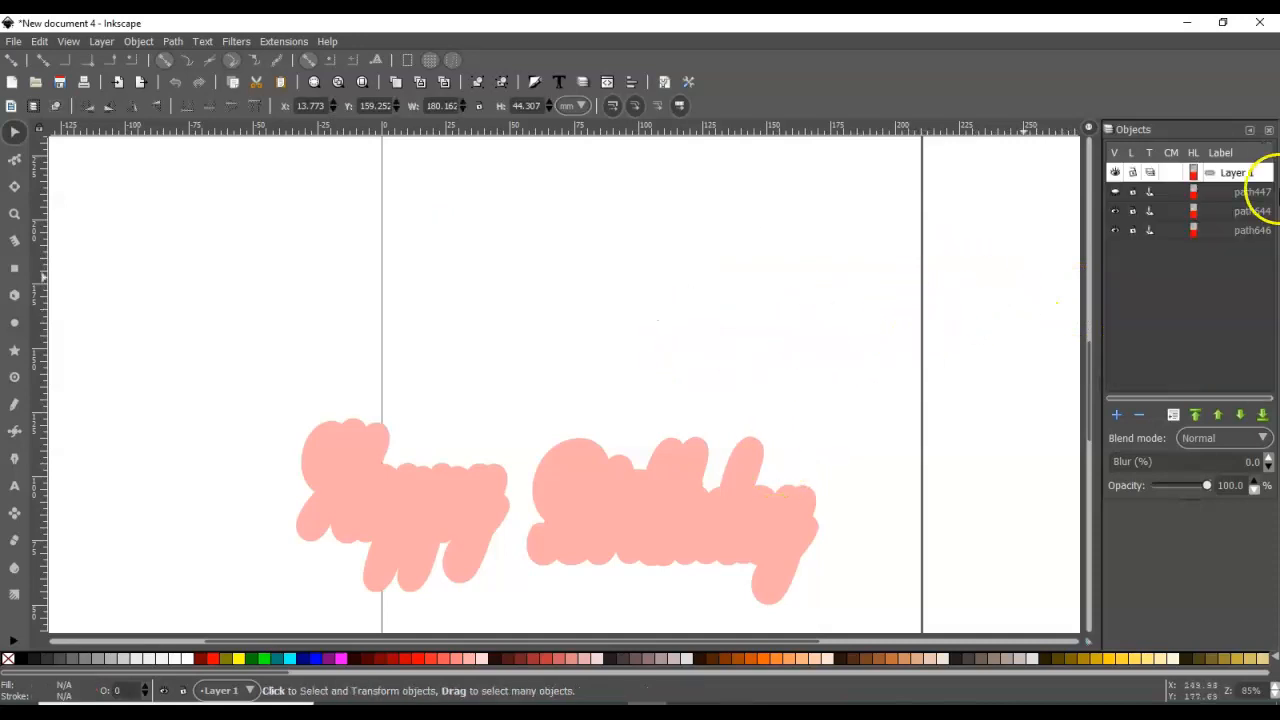
Step: Show the hidden black lettering, move both pink word shapes back up, and place the lettering over them
left_click(1250, 192)
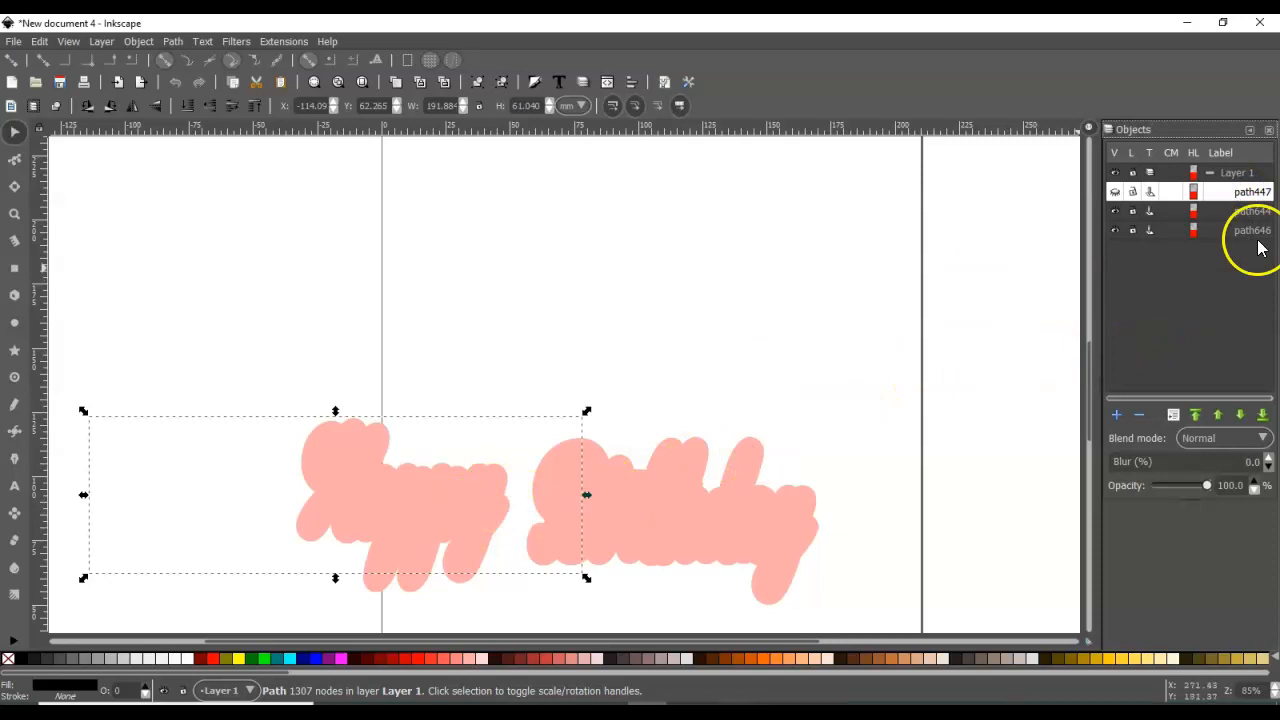
left_click(1115, 191)
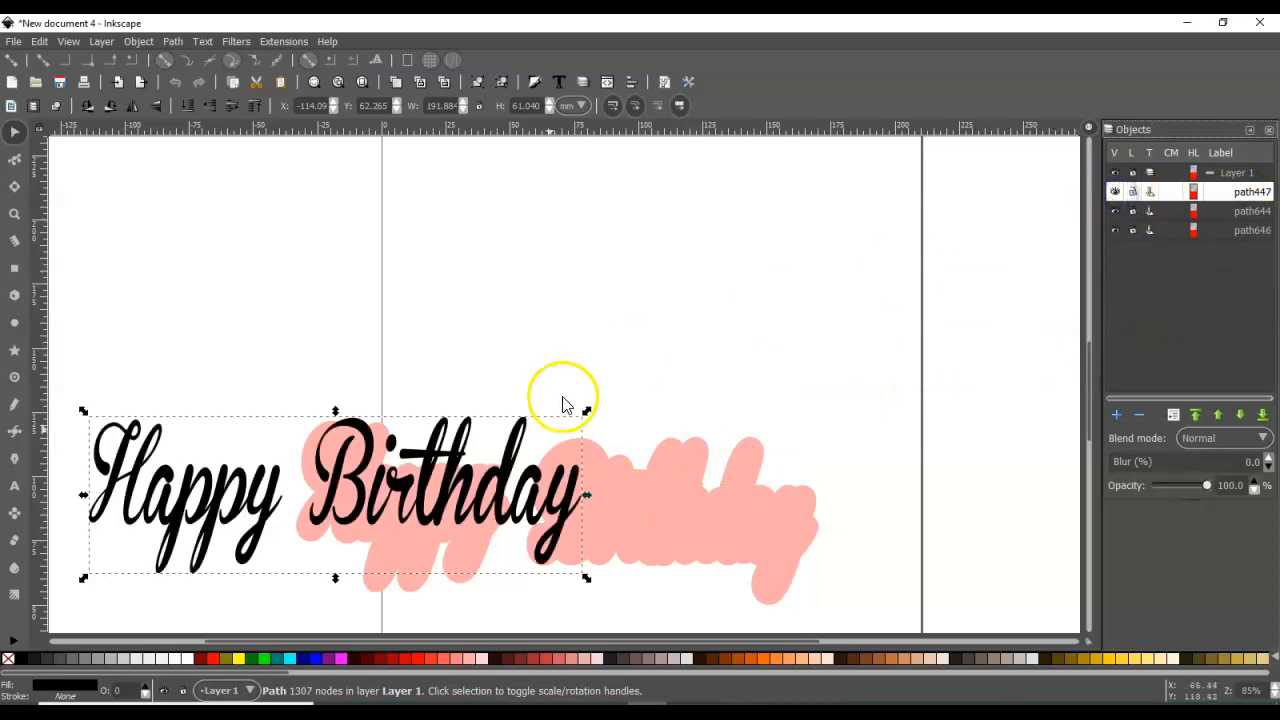
left_click_drag(693, 527, 757, 334)
left_click_drag(412, 498, 835, 495)
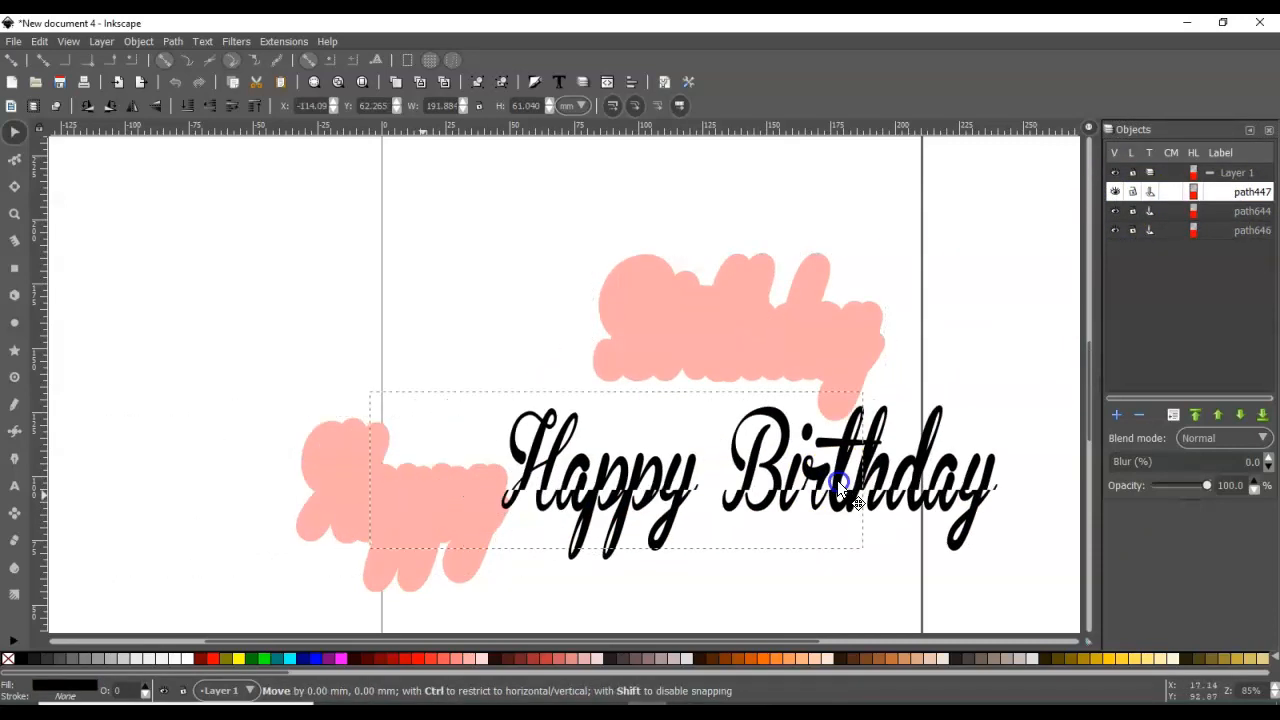
left_click_drag(373, 494, 475, 299)
left_click_drag(914, 510, 792, 343)
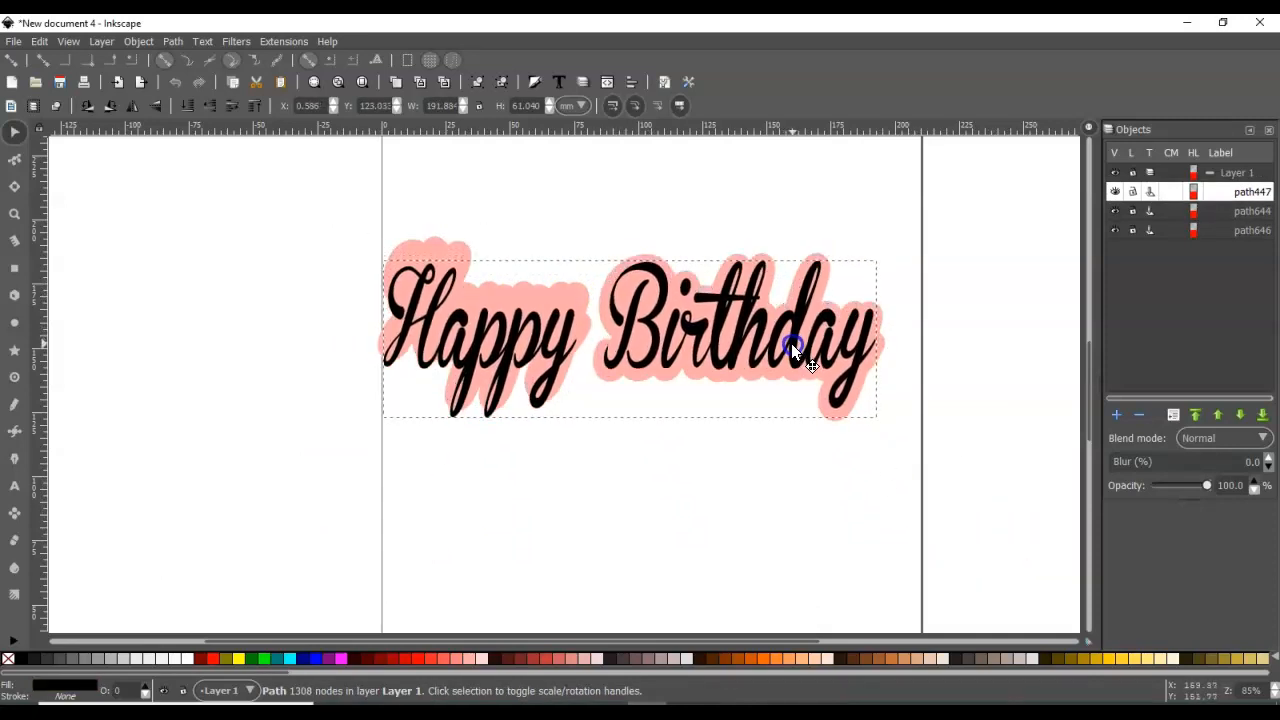
Step: Fine-tune the lettering and the pink "Happy" shape so each word sits centred on its backing
left_click_drag(425, 247, 440, 262)
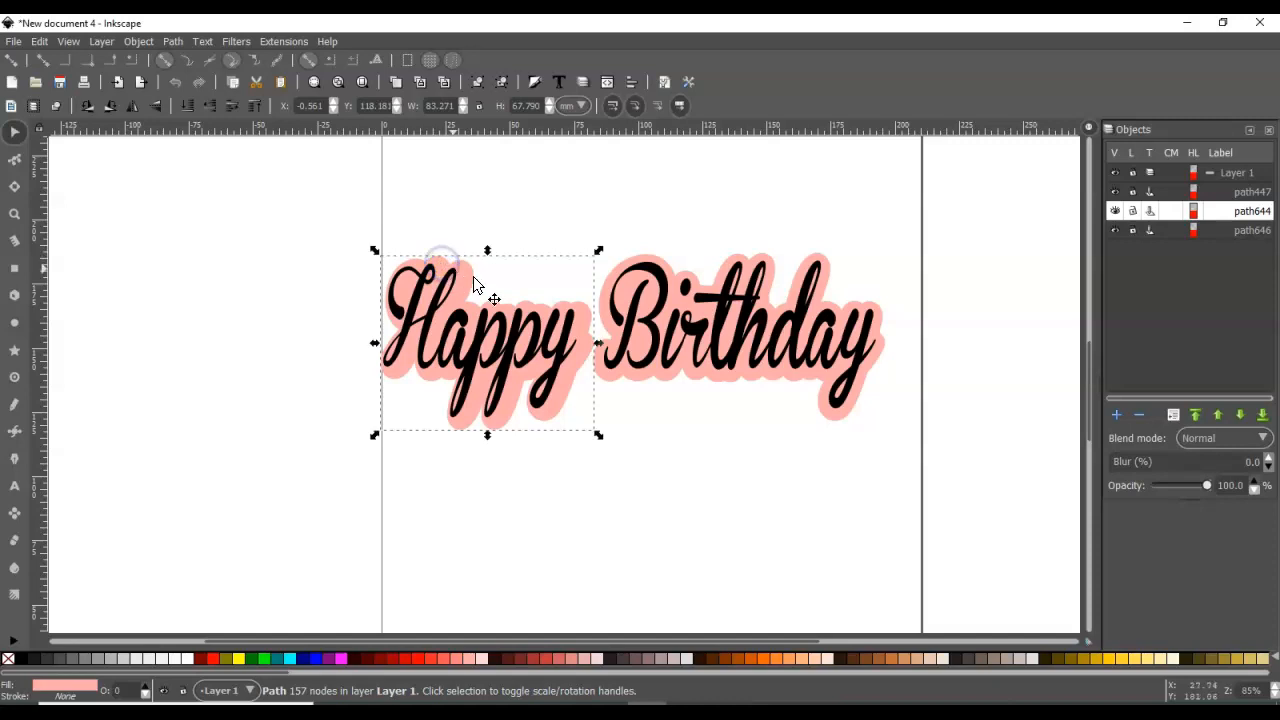
left_click(456, 267)
left_click_drag(456, 267, 465, 269)
left_click_drag(651, 263, 645, 257)
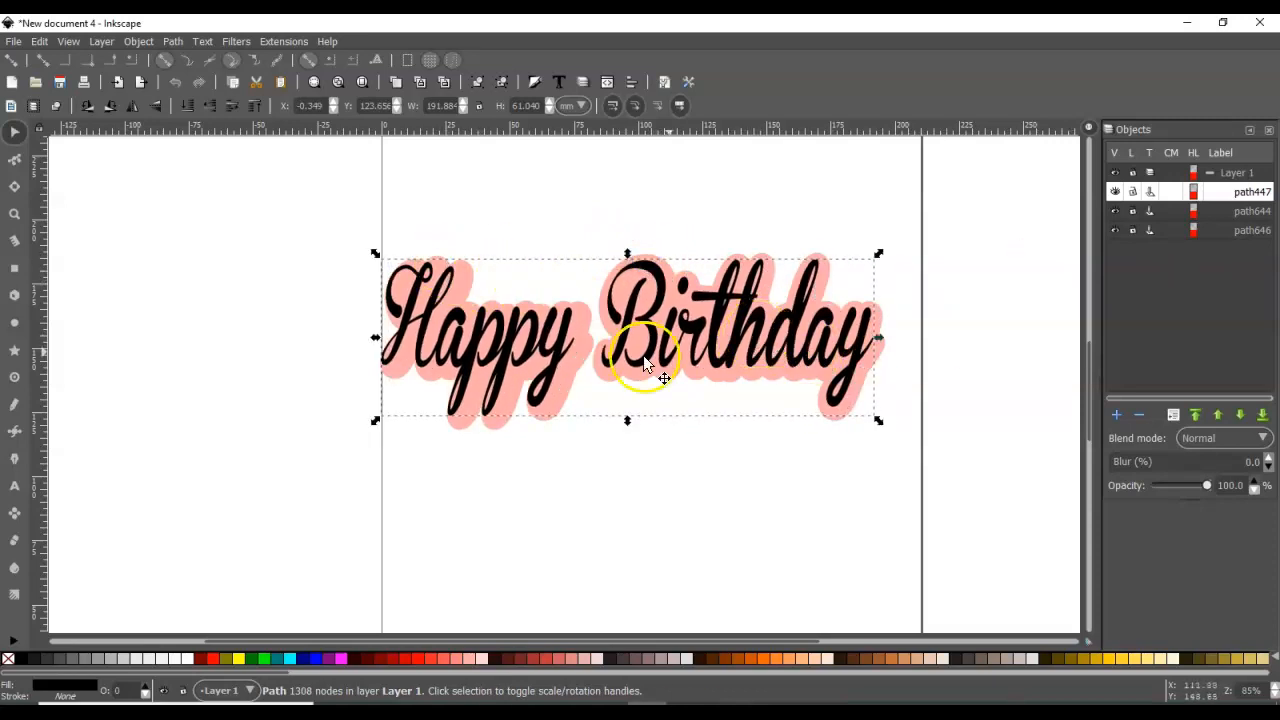
left_click(496, 422)
left_click_drag(493, 419, 484, 414)
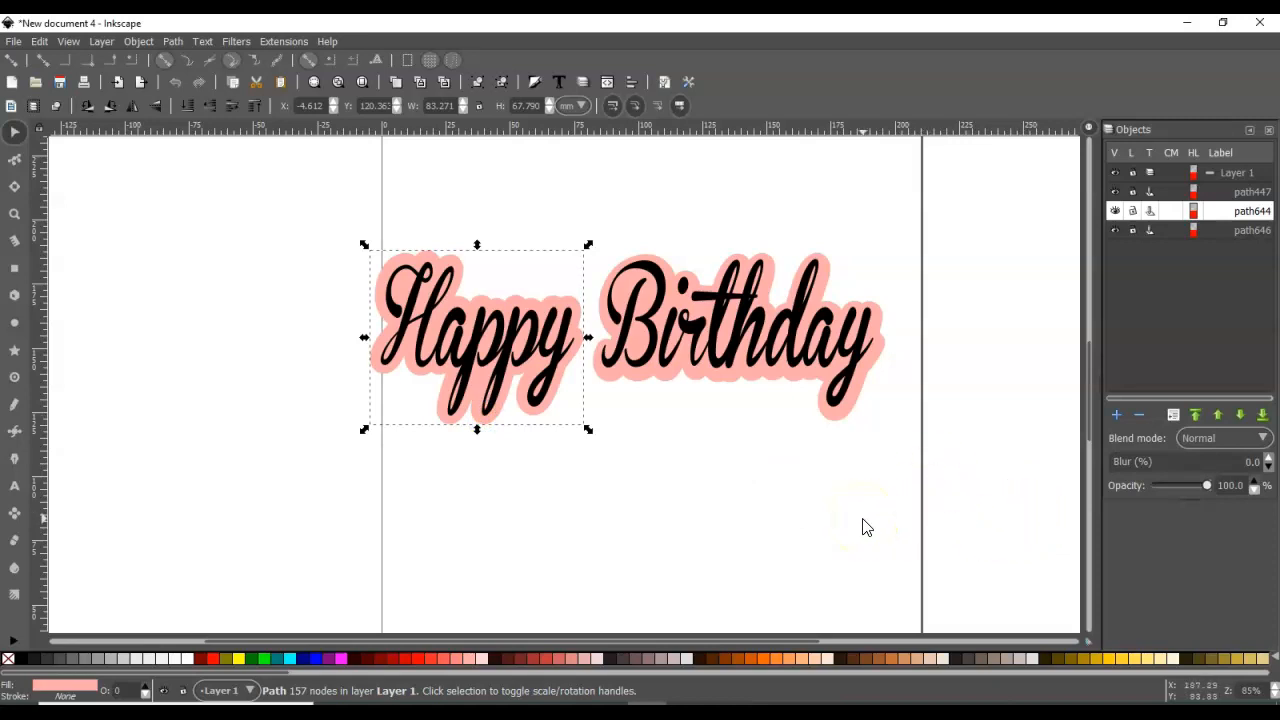
Step: Move the black lettering down below the pink word shapes
left_click(669, 313)
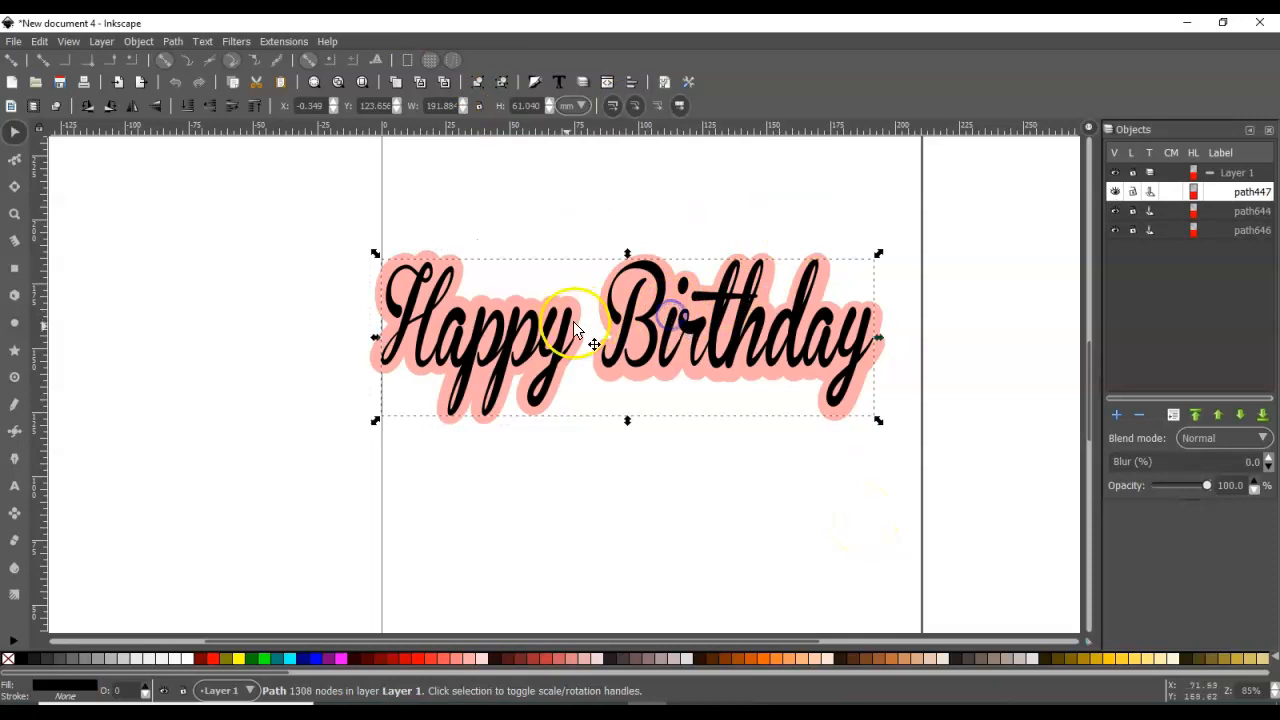
left_click_drag(562, 328, 525, 614)
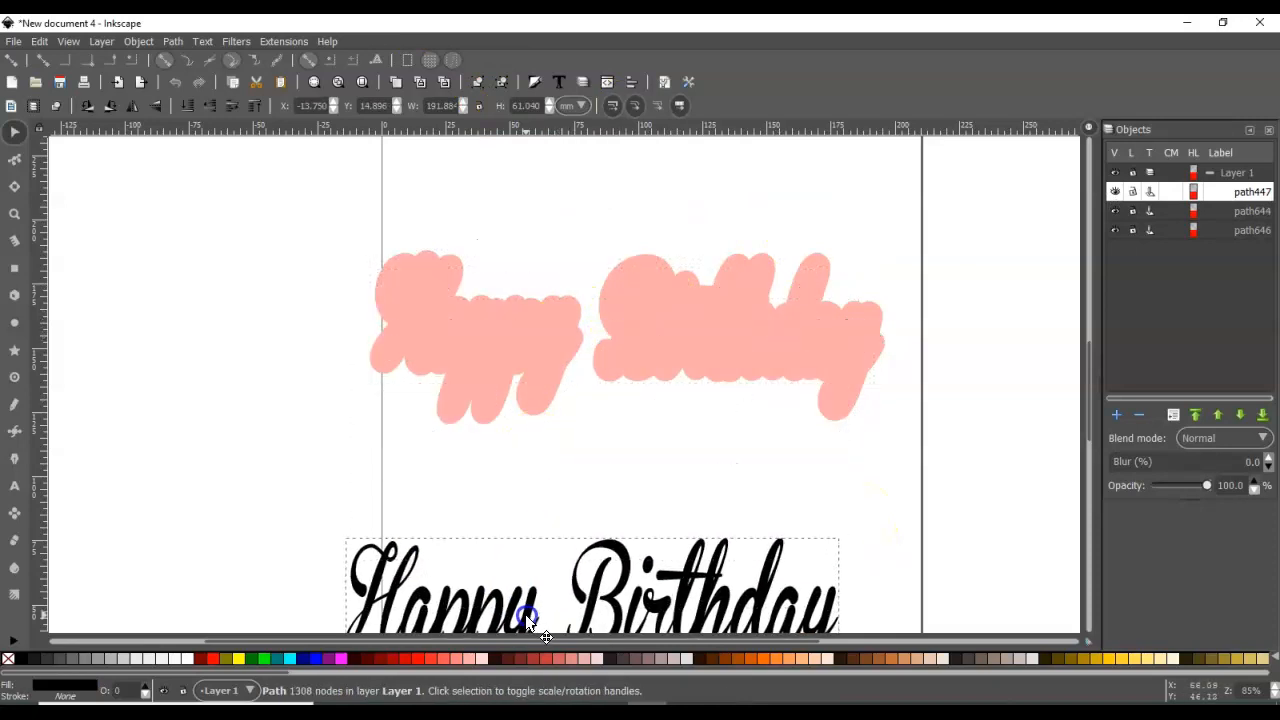
left_click(449, 290, "shift")
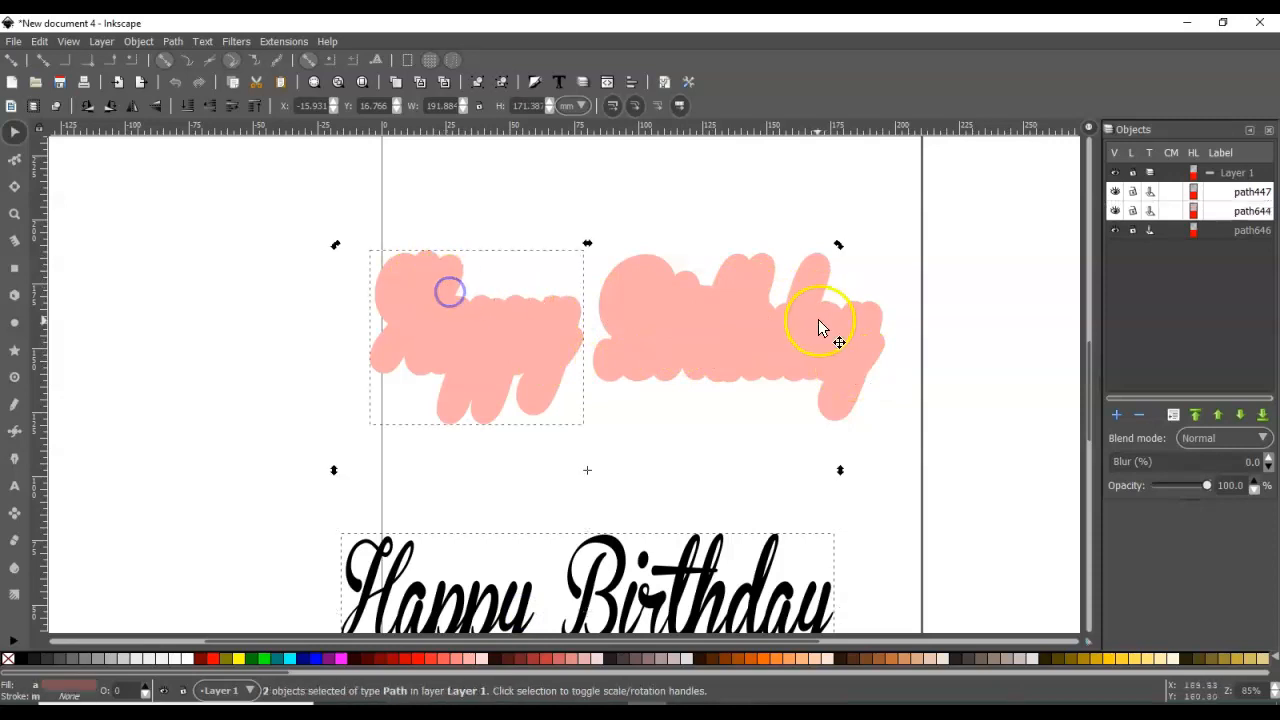
left_click(760, 334, "shift")
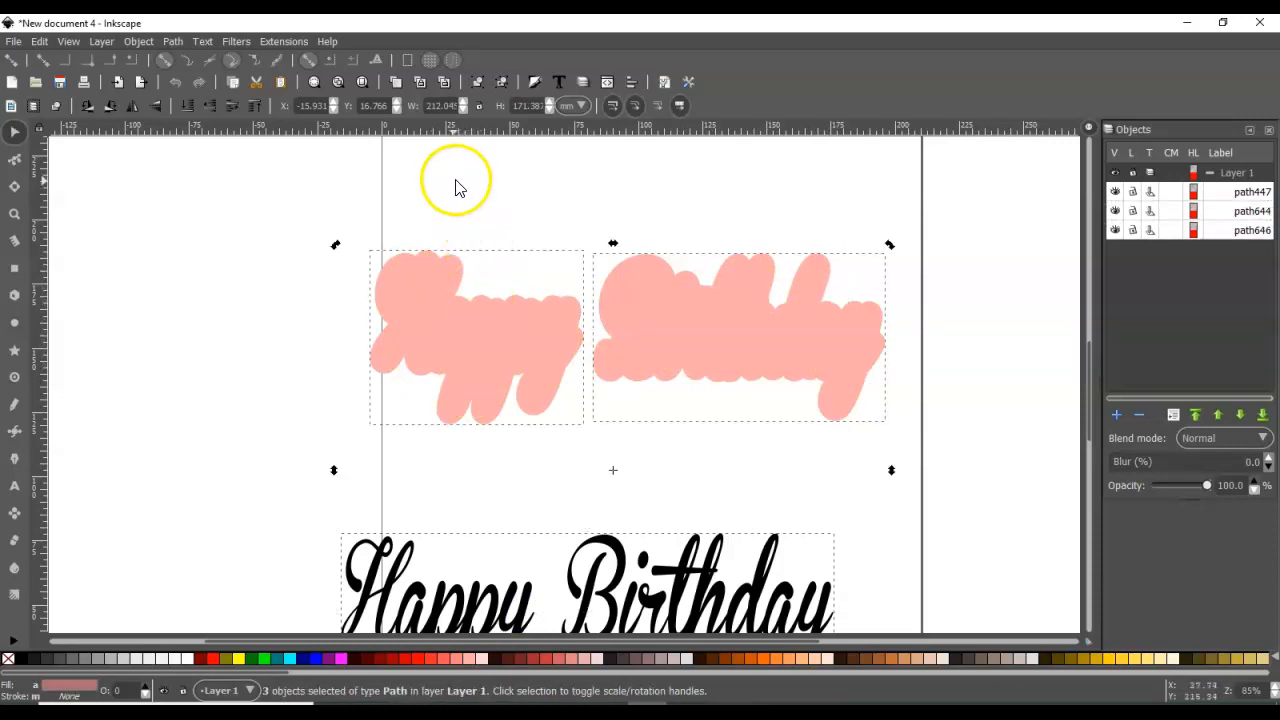
left_click(165, 370)
Step: Combine the two pink word shapes into a single path
left_click(516, 342)
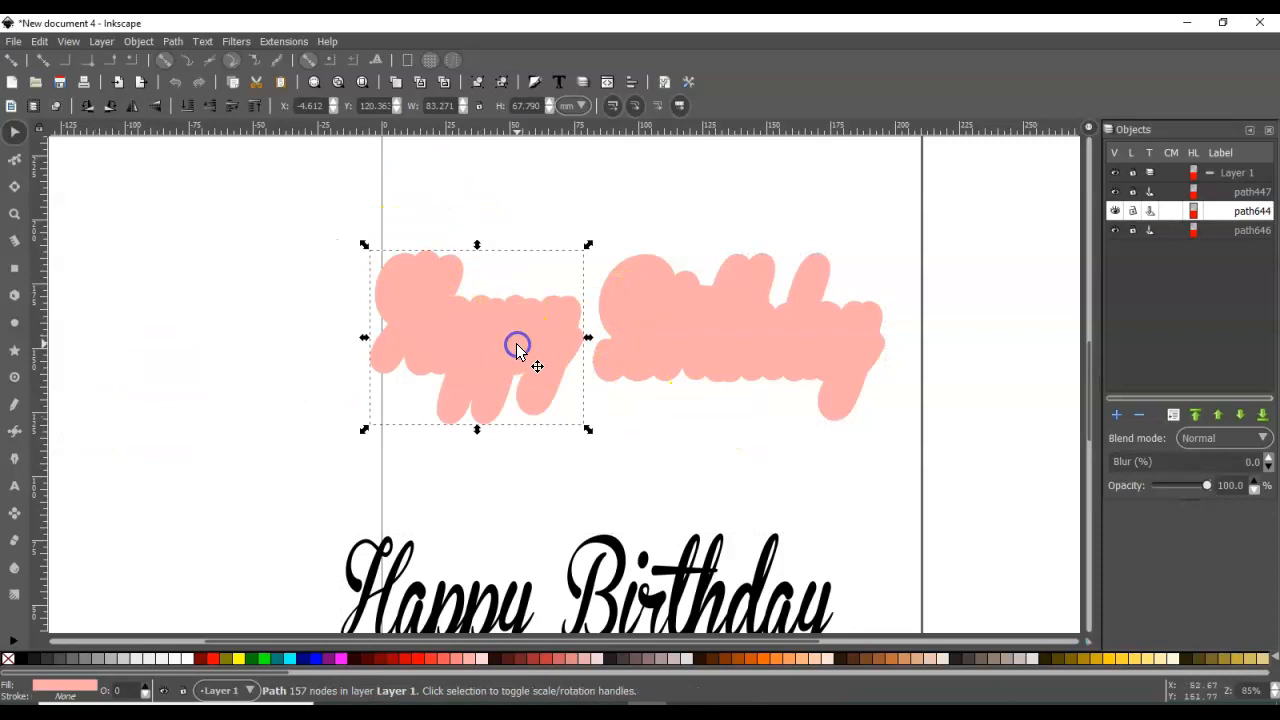
left_click(690, 355, "shift")
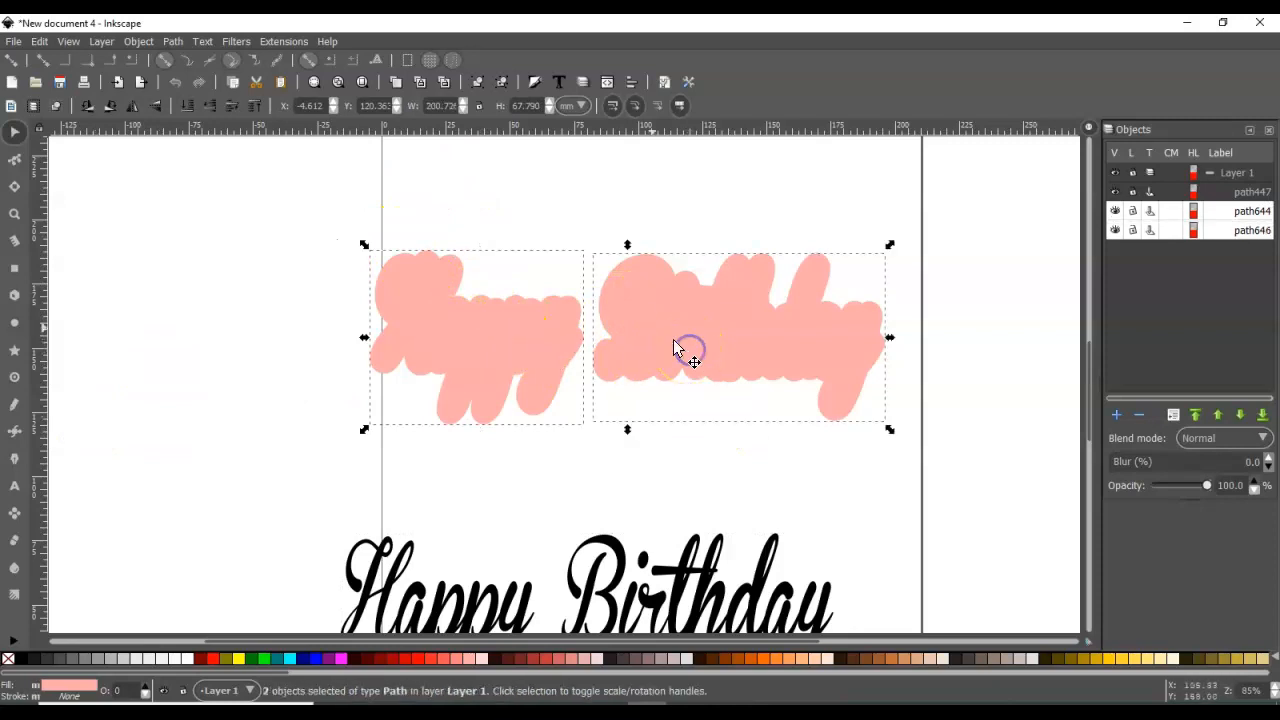
left_click(173, 41)
left_click(195, 63)
left_click(173, 41)
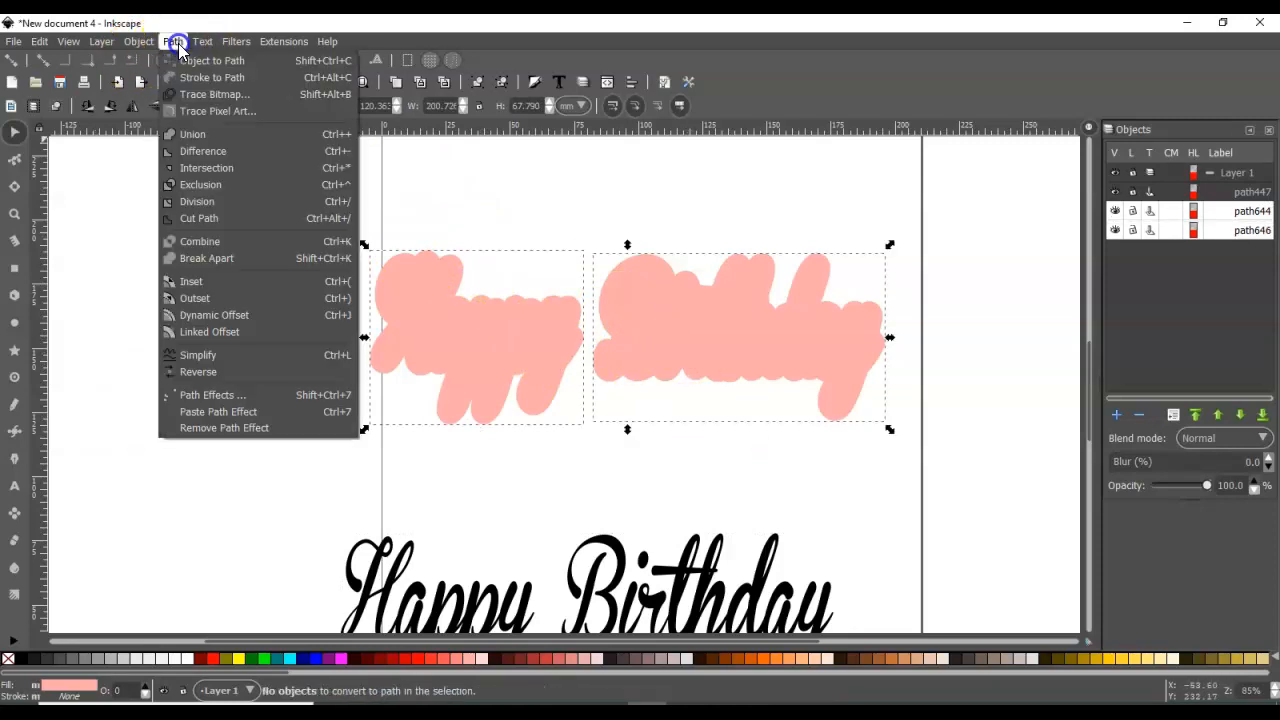
left_click(234, 250)
Step: Shift the combined pink shape slightly and place the black lettering centred over it
left_click_drag(723, 337, 762, 326)
left_click_drag(680, 607, 762, 330)
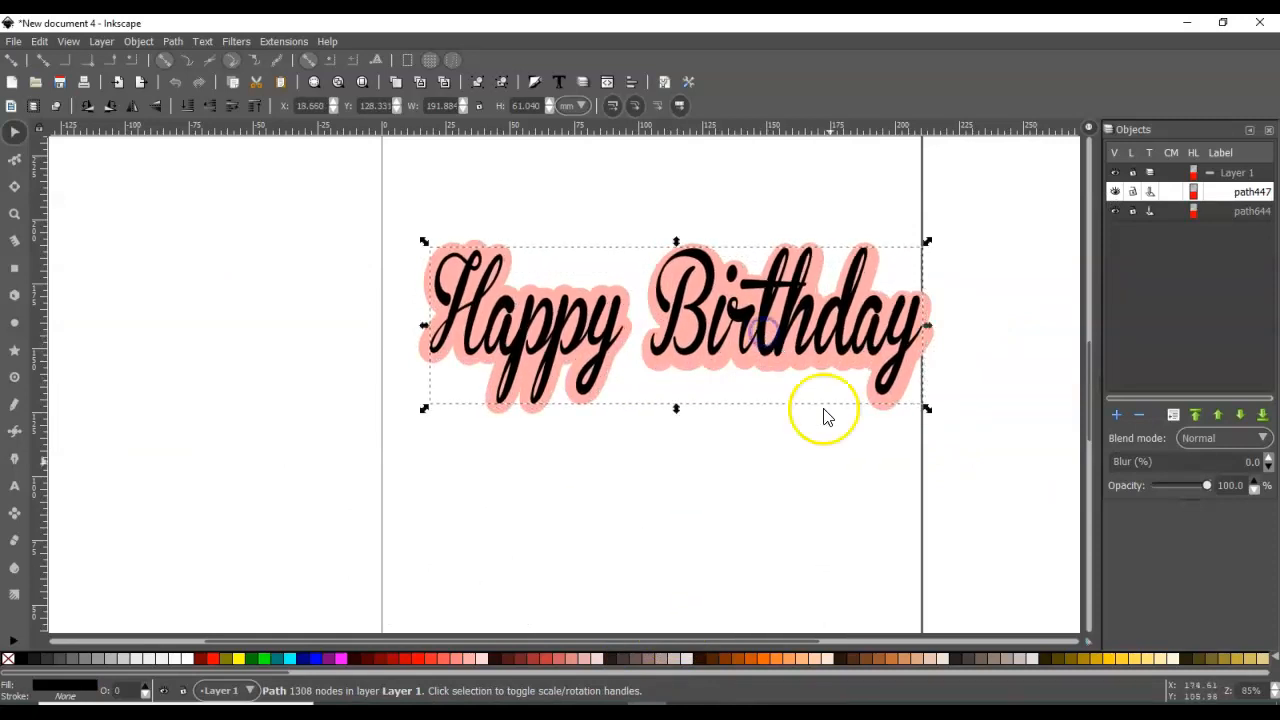
left_click_drag(872, 339, 872, 341)
left_click(863, 492)
Step: Move the black lettering below the pink shape again and create a linked offset of the pink shape
left_click_drag(807, 287, 753, 507)
left_click(726, 298)
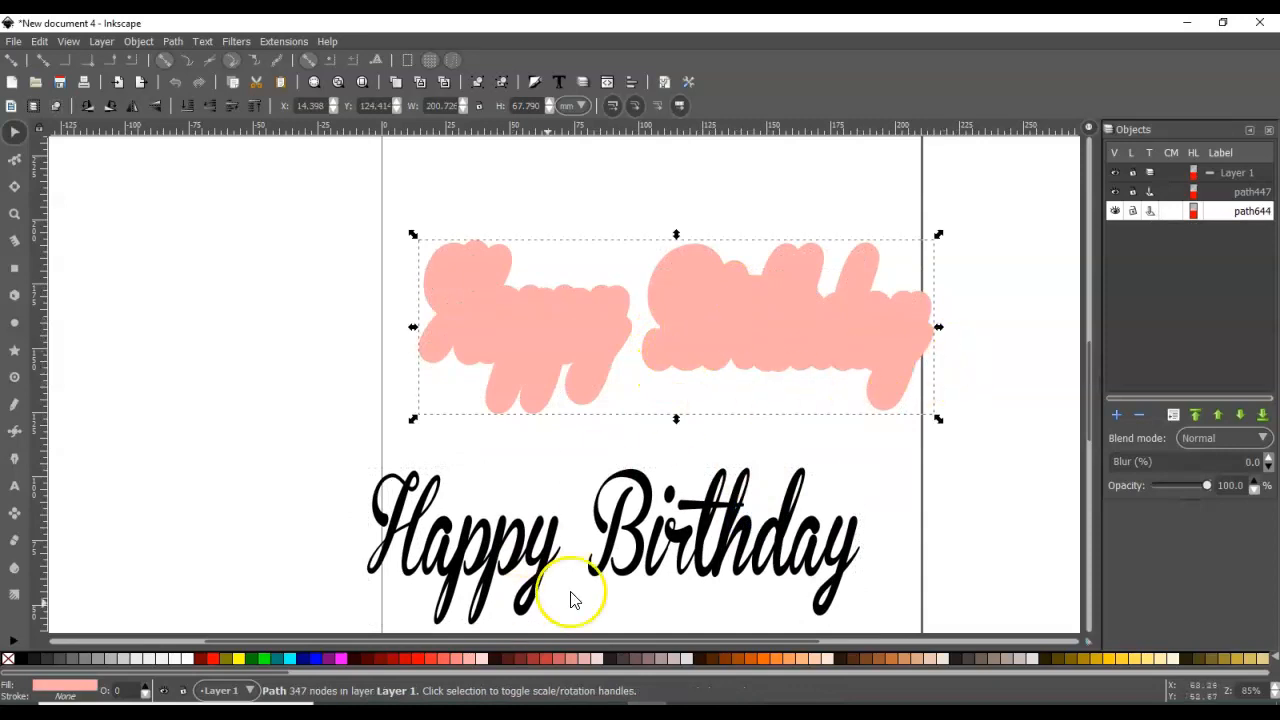
left_click(171, 42)
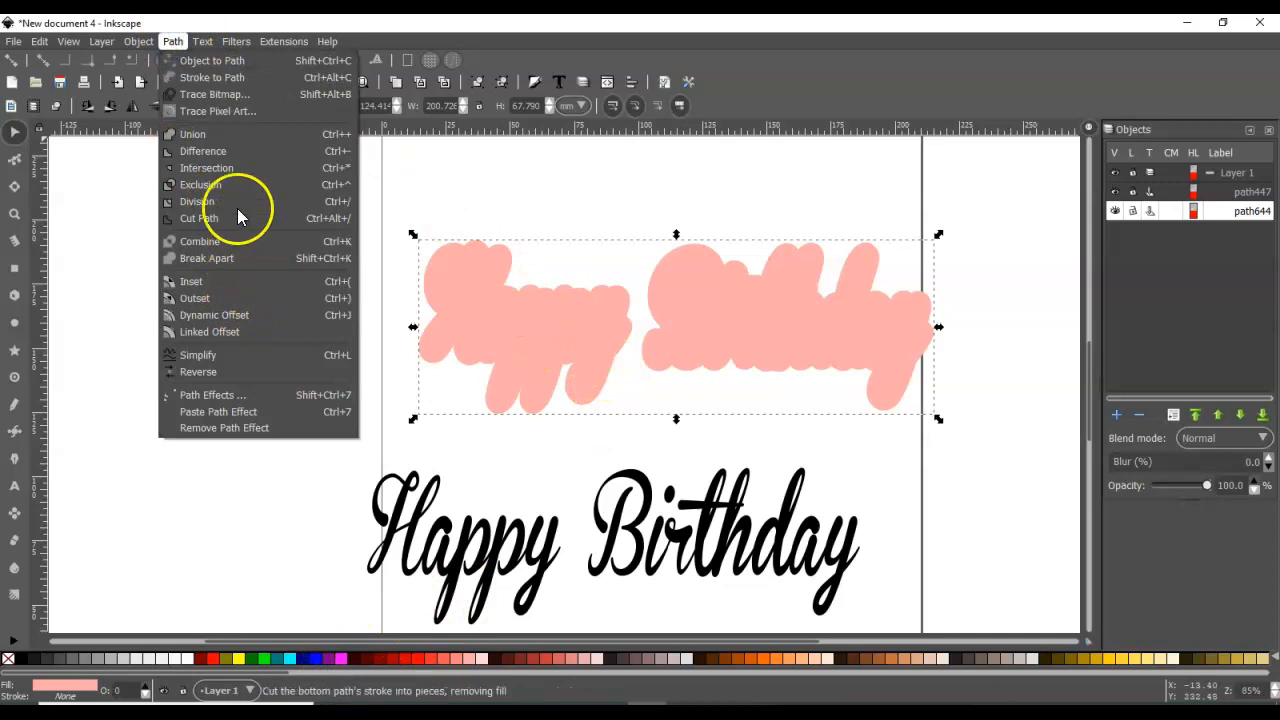
left_click(206, 60)
left_click(174, 41)
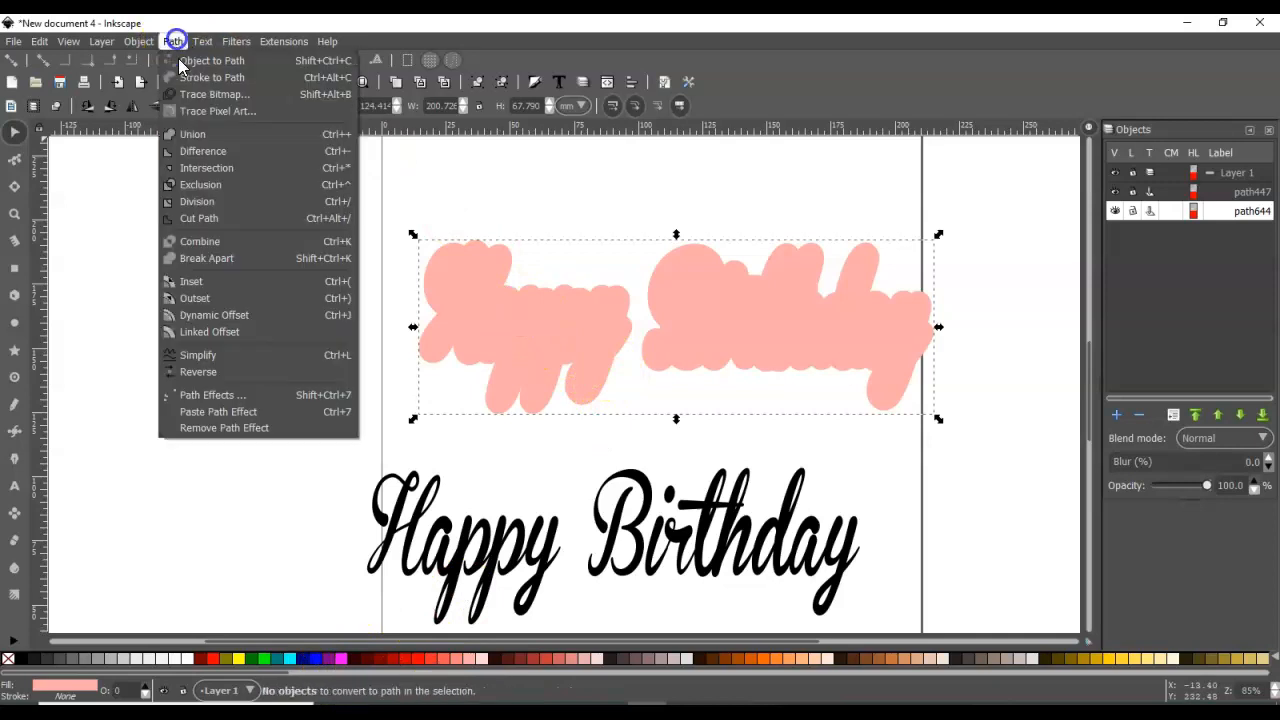
left_click(232, 334)
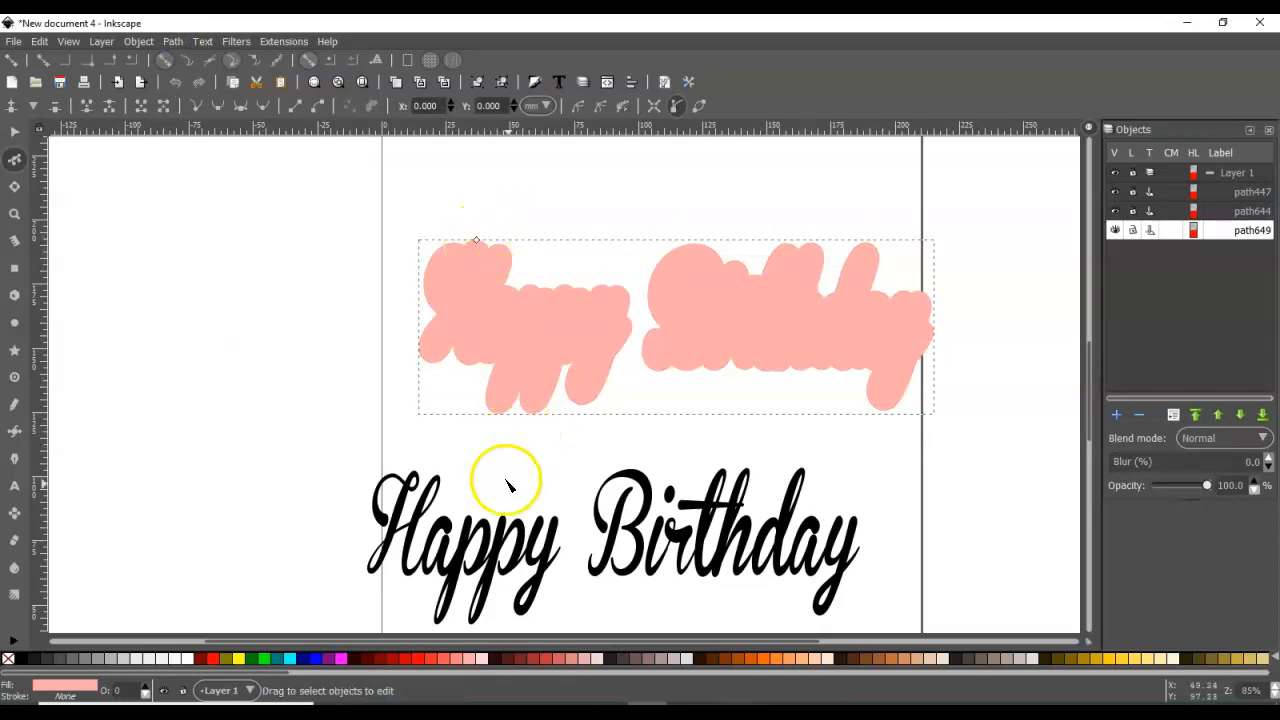
Step: Fill the new linked offset bright red and extend it outward until the outlines around both words join
left_click(428, 660)
left_click_drag(480, 240, 480, 233)
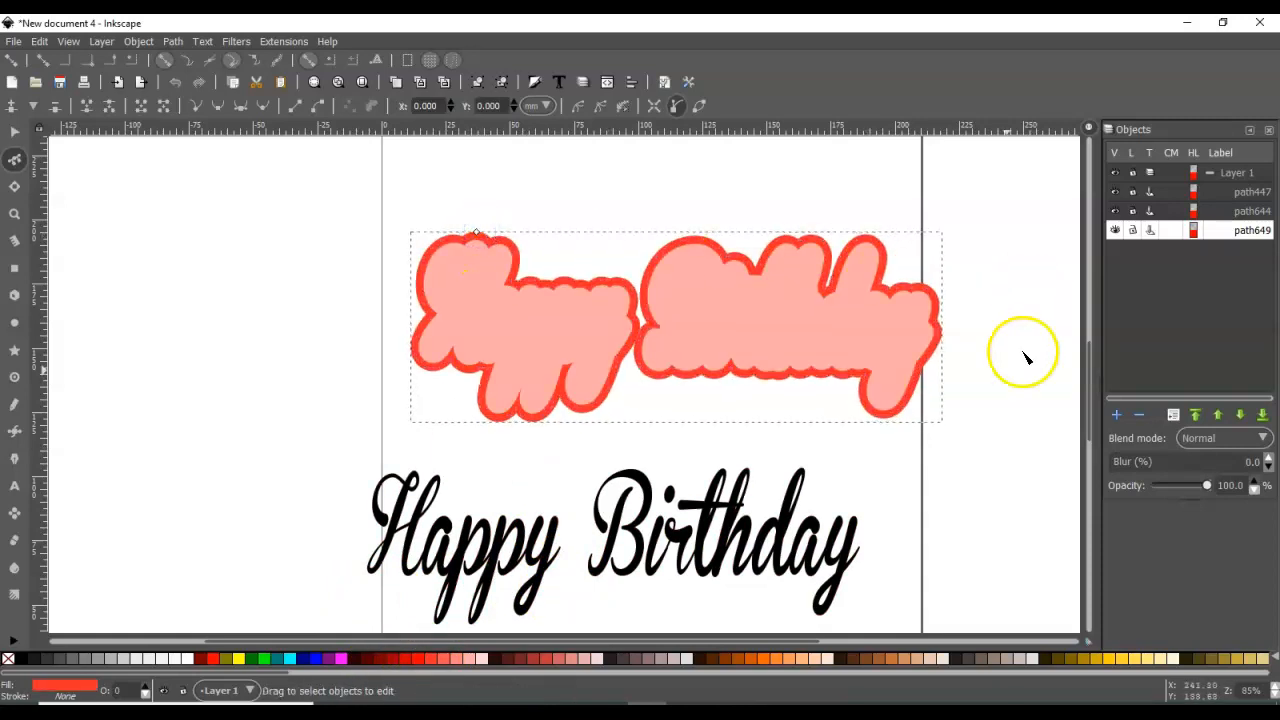
left_click_drag(482, 235, 480, 231)
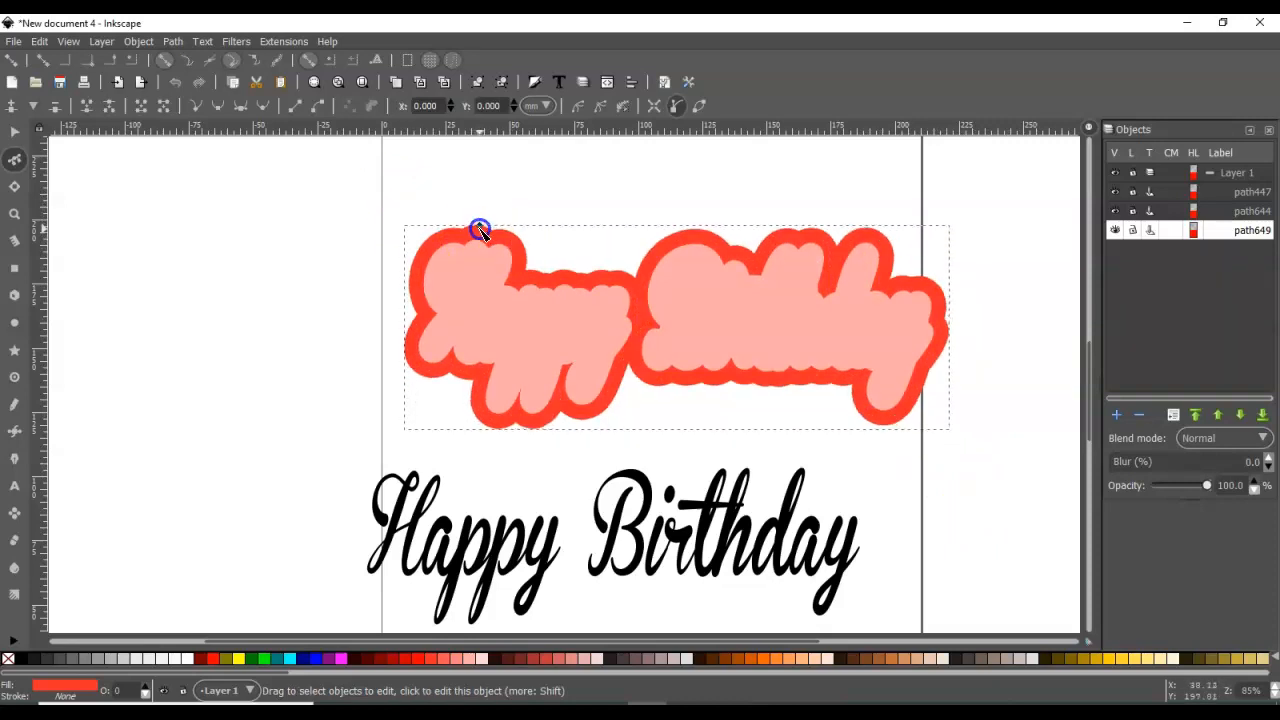
left_click(678, 540)
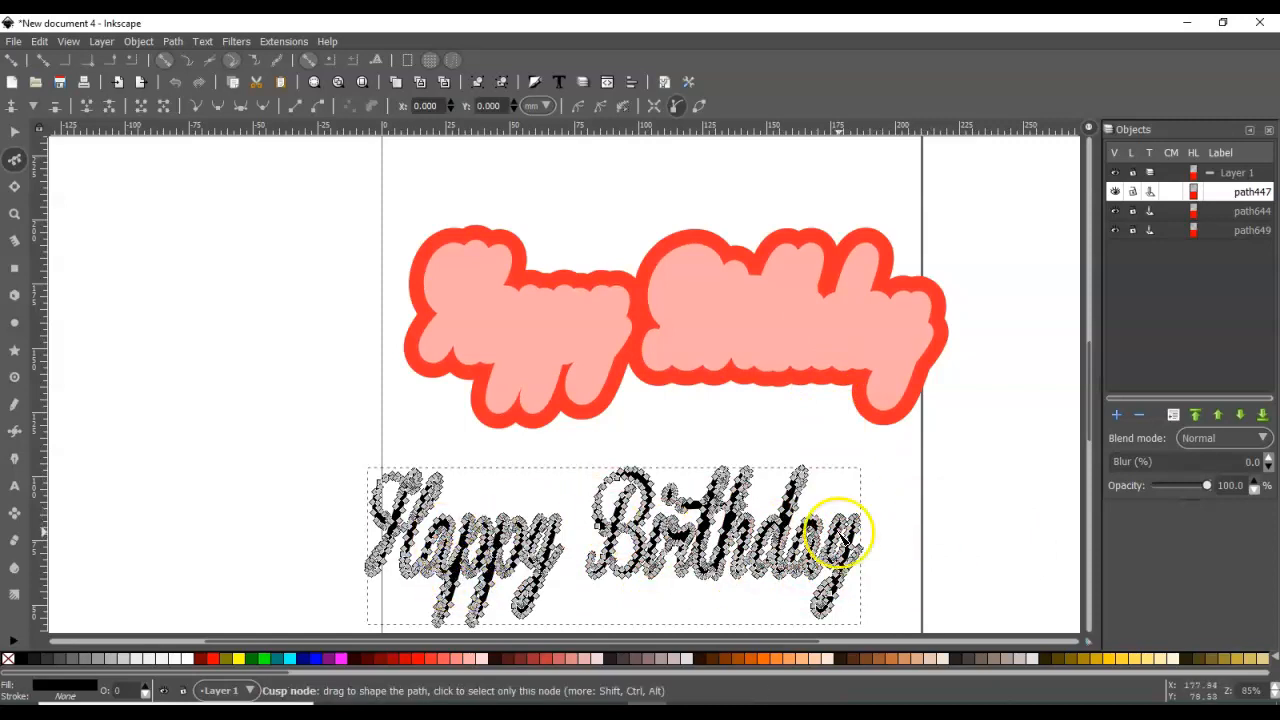
Step: Switch to the selection tool and place the black lettering centred over the pink shape
left_click(13, 134)
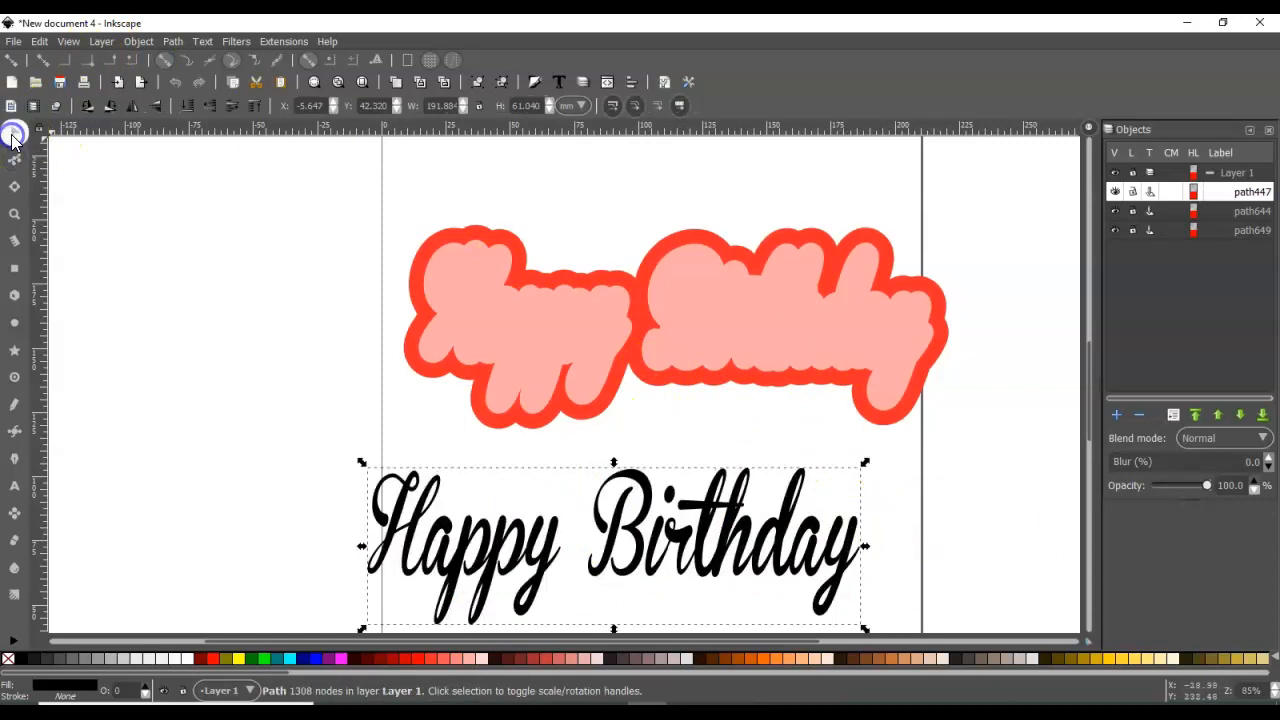
left_click(13, 134)
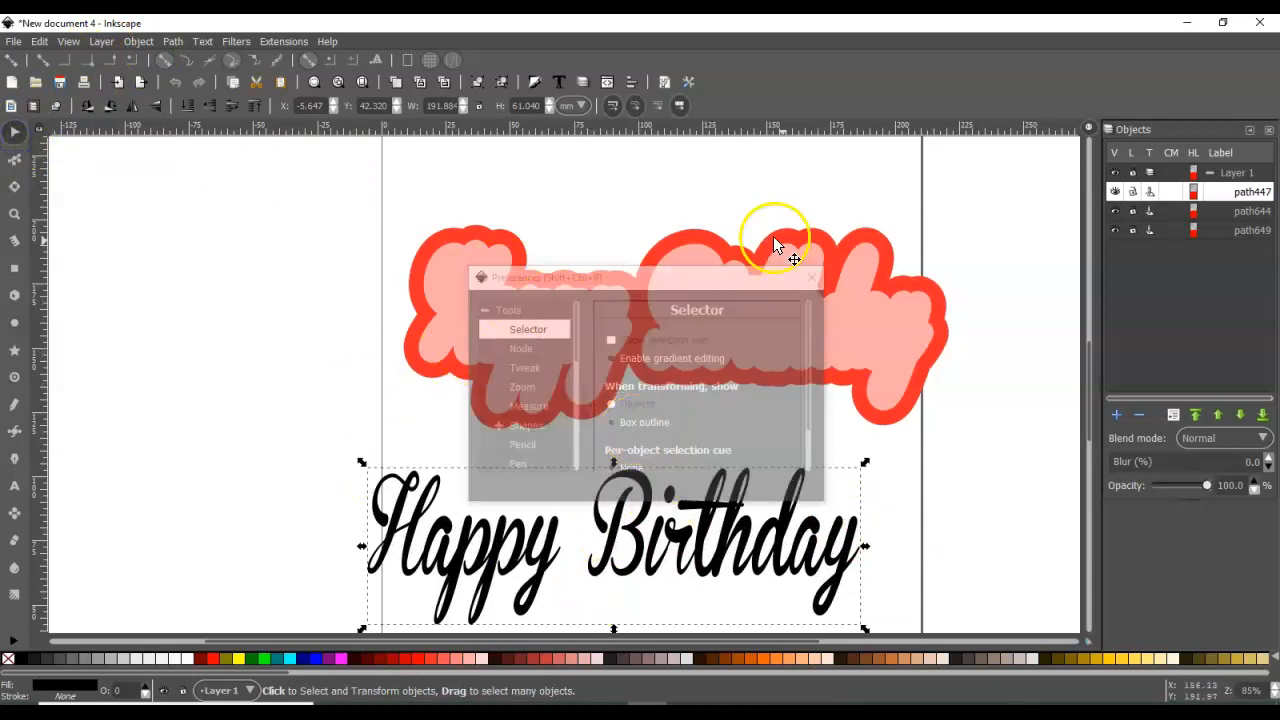
left_click(814, 276)
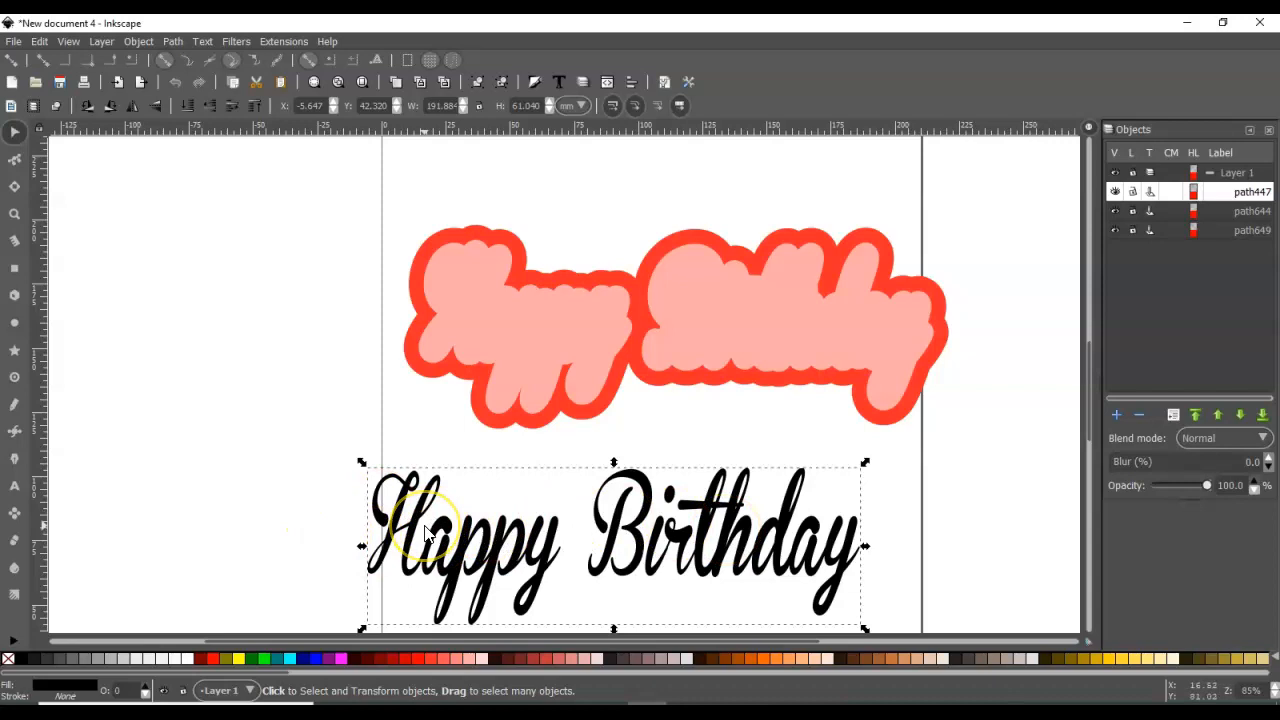
left_click_drag(433, 547, 496, 318)
left_click(988, 537)
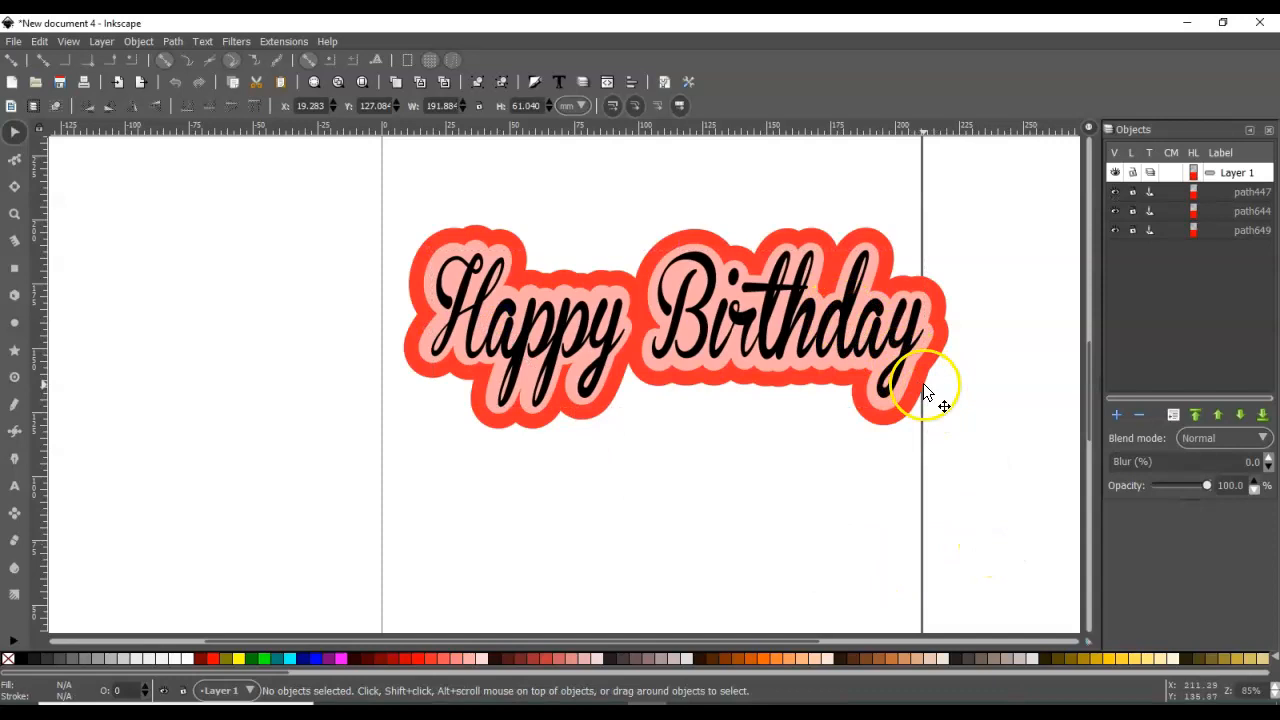
Step: Move the black lettering, the pink shape and the red offset apart so the red offset stands clear of the others
left_click_drag(904, 339, 714, 557)
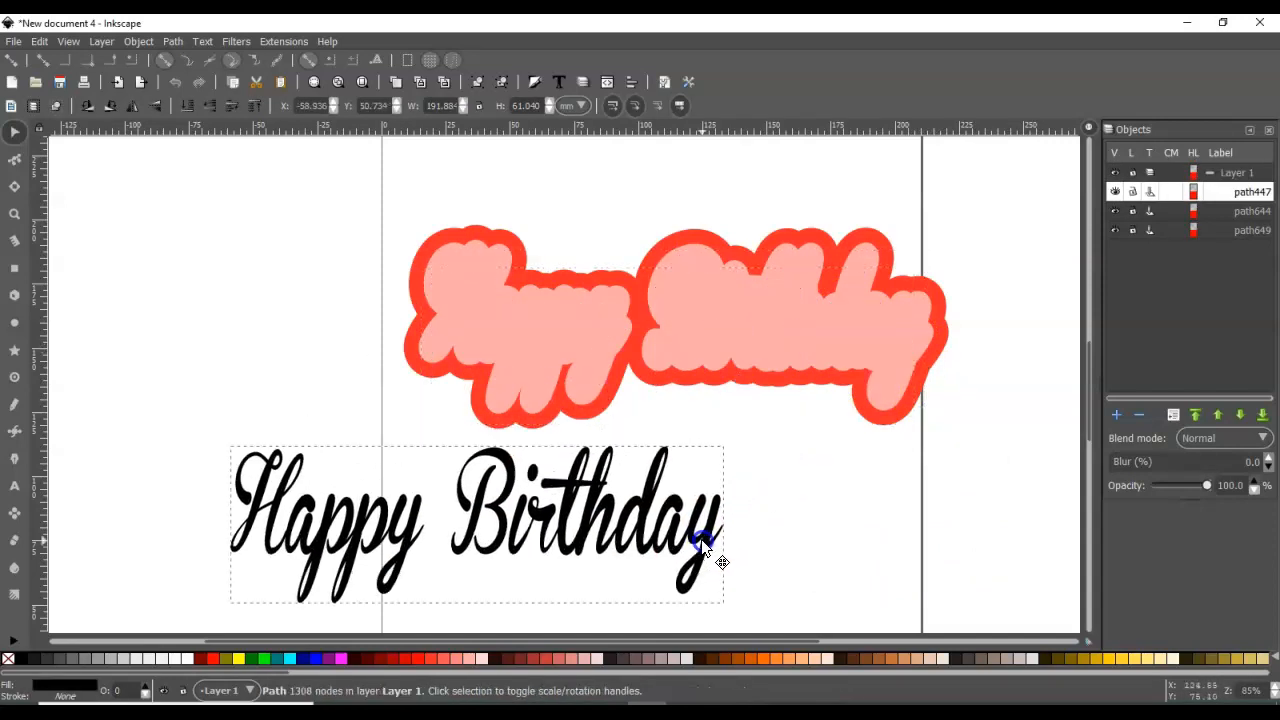
left_click(908, 309)
left_click_drag(796, 412, 478, 600)
left_click(817, 313)
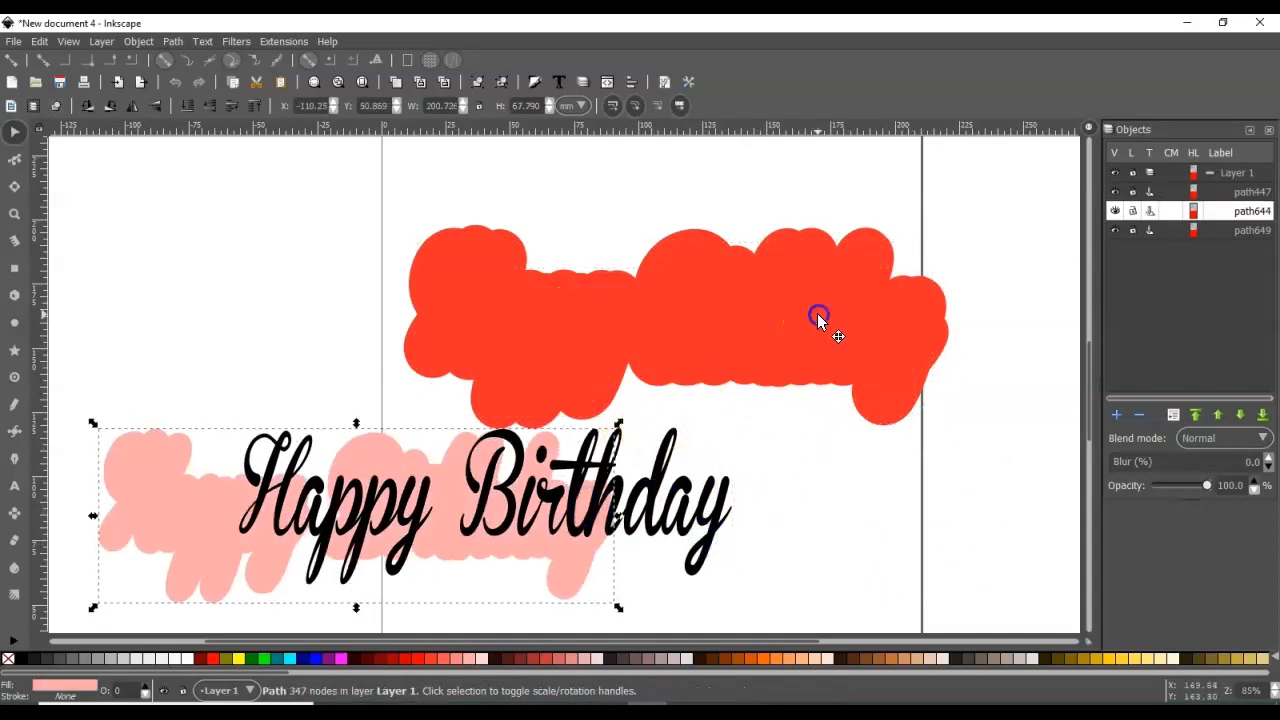
left_click_drag(817, 313, 627, 250)
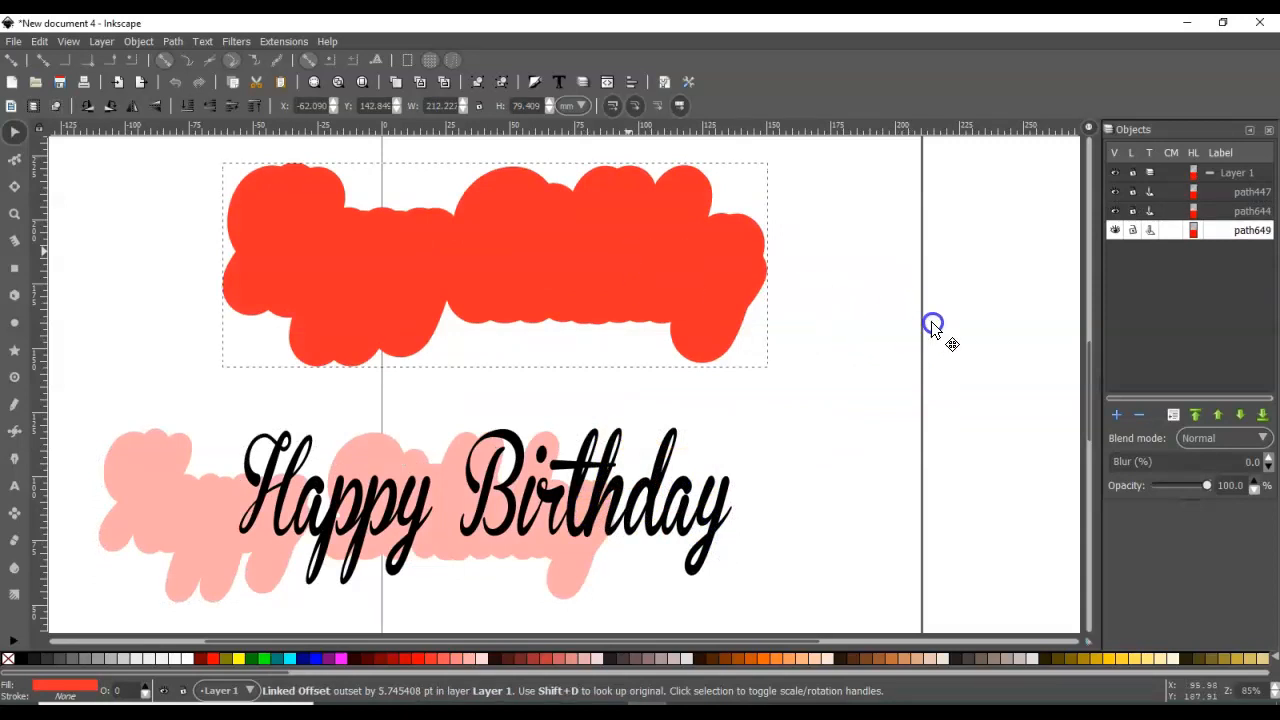
left_click_drag(932, 323, 910, 357)
left_click_drag(750, 282, 725, 273)
left_click(545, 264)
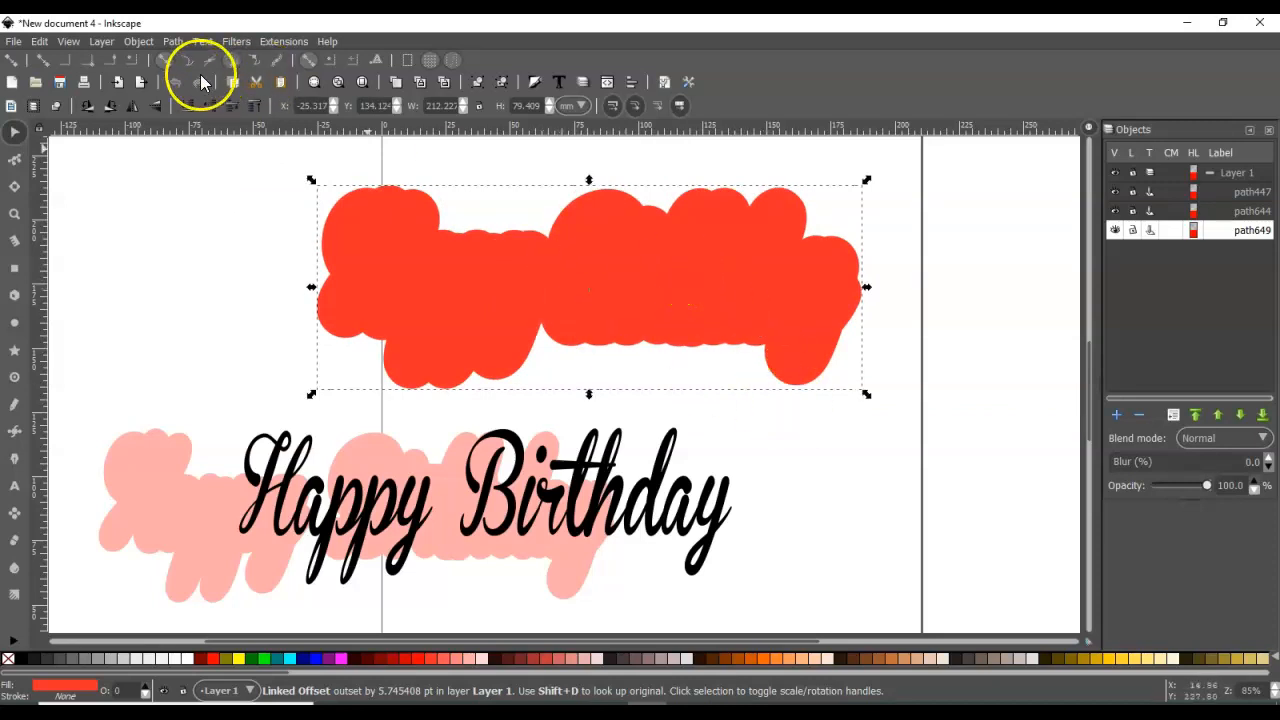
Step: Convert the red linked offset to a path and break it apart into separate pieces
left_click(174, 41)
left_click(210, 62)
left_click(174, 42)
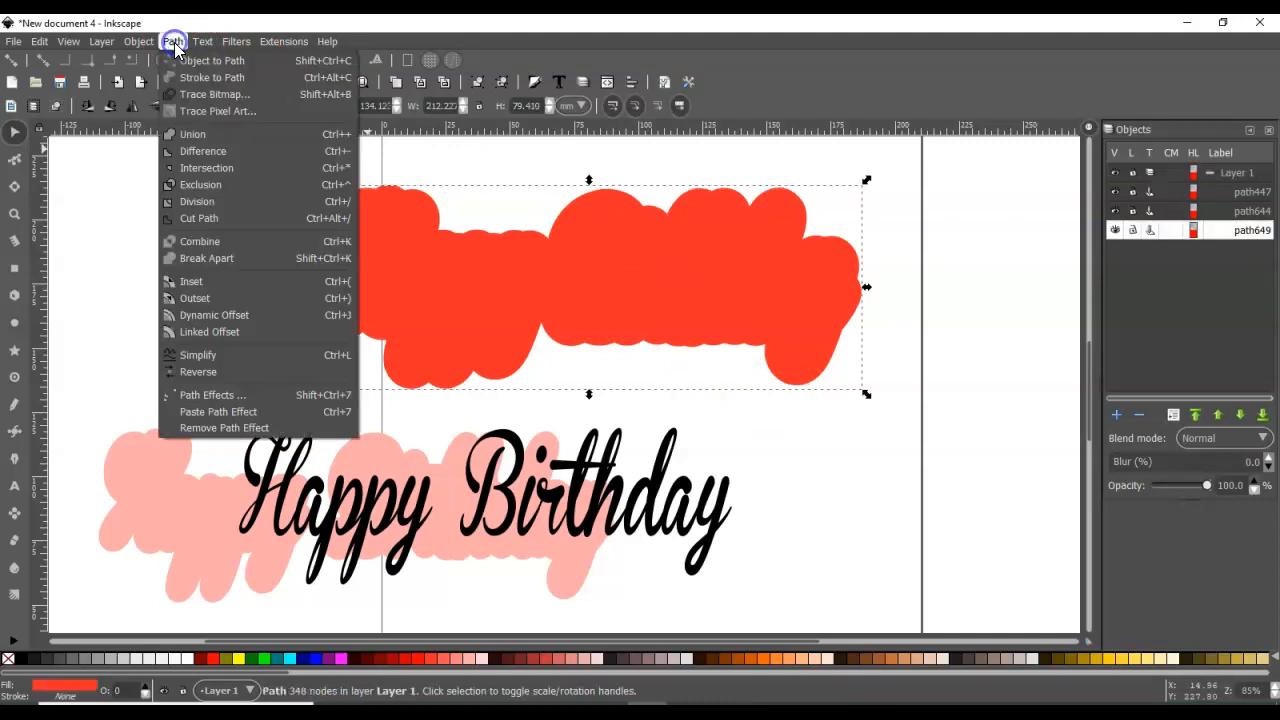
left_click(233, 258)
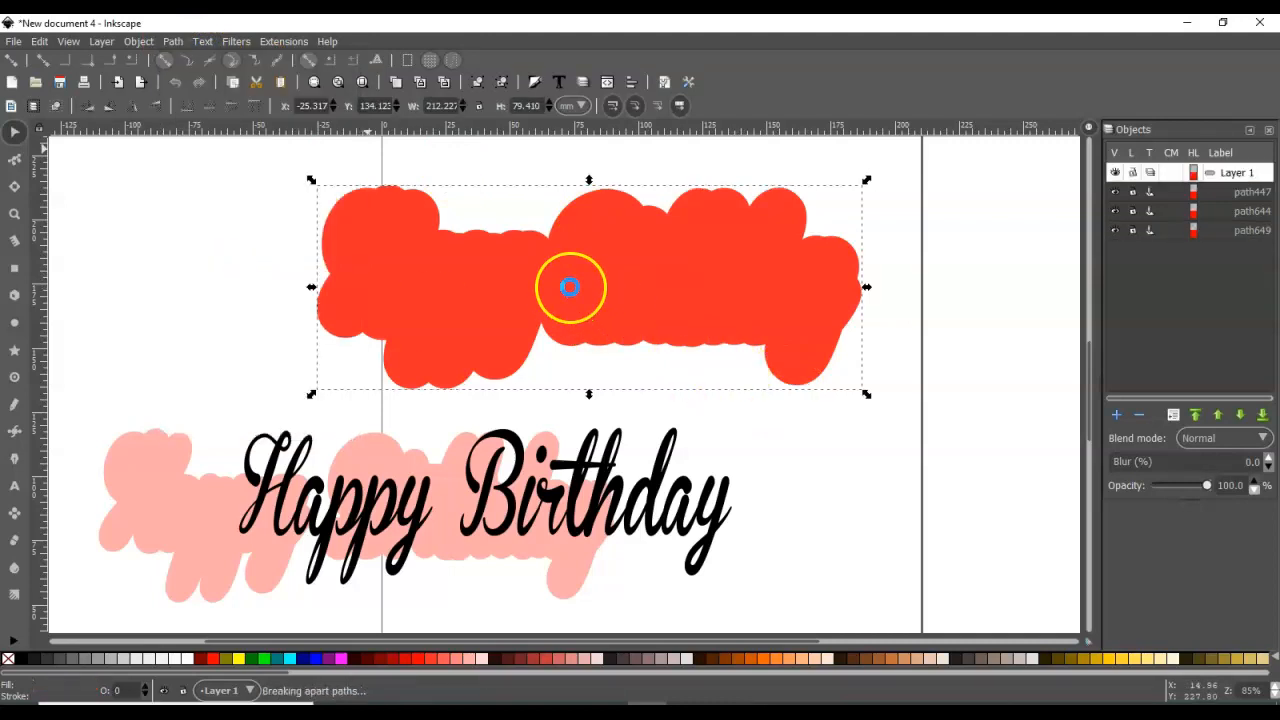
left_click_drag(664, 261, 708, 251)
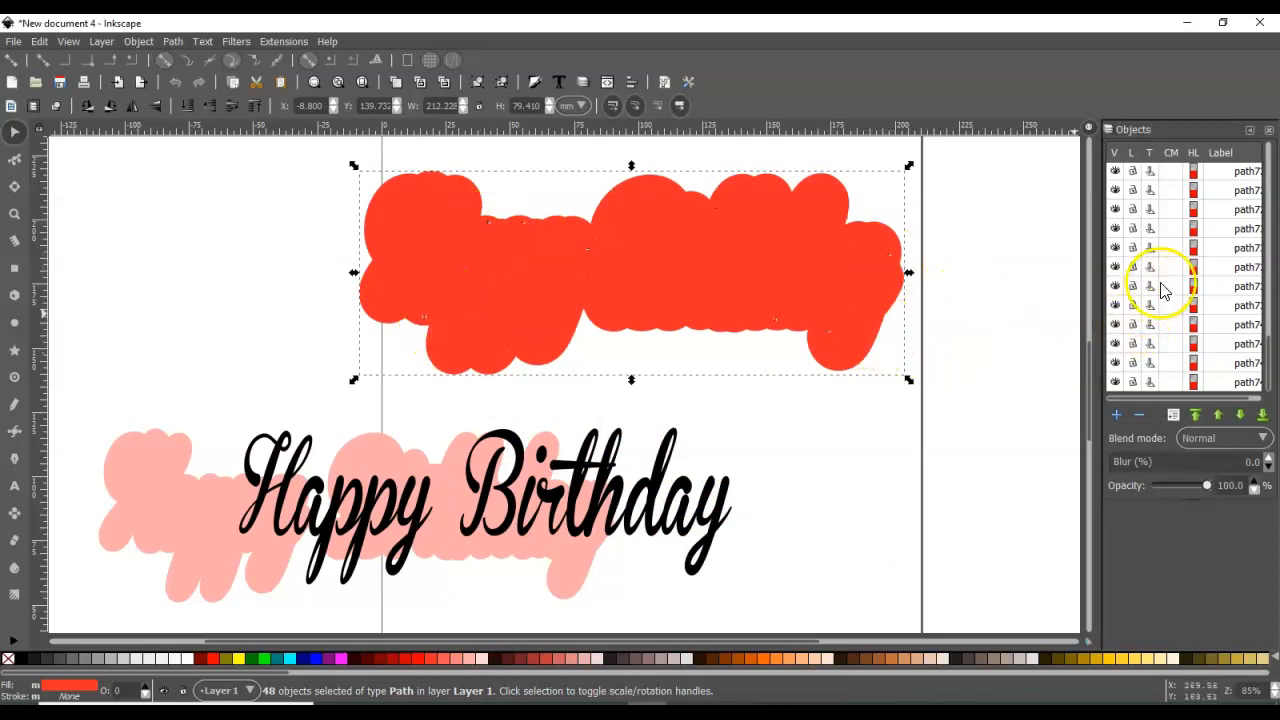
Step: Hide the large red outline path and delete all the tiny leftover red fragments around it
left_click(1238, 386)
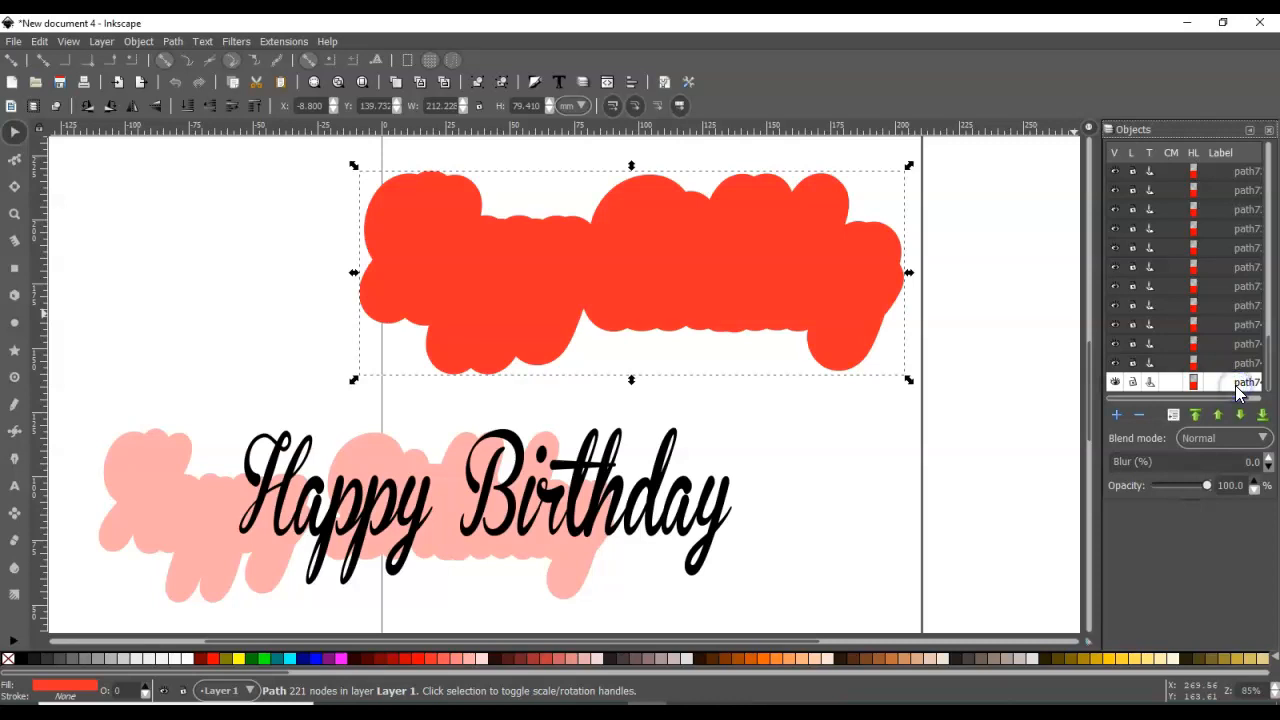
left_click(1115, 383)
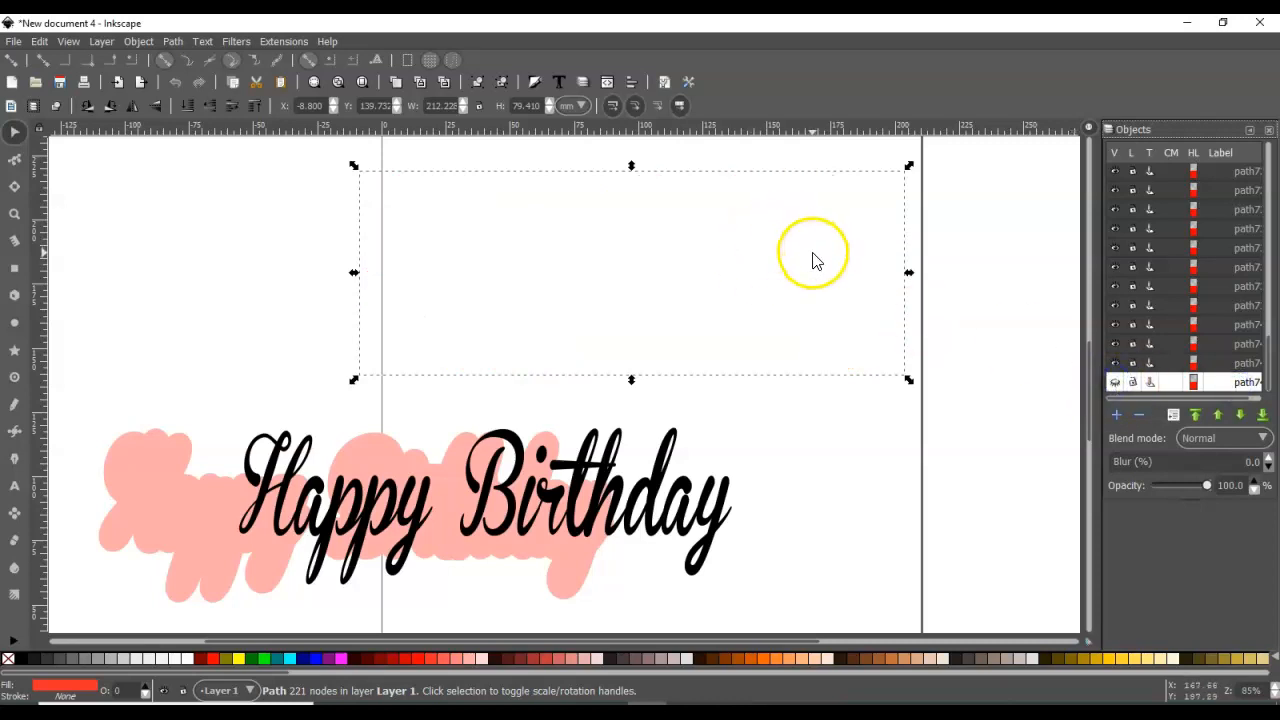
left_click(1256, 365)
left_click(1248, 384)
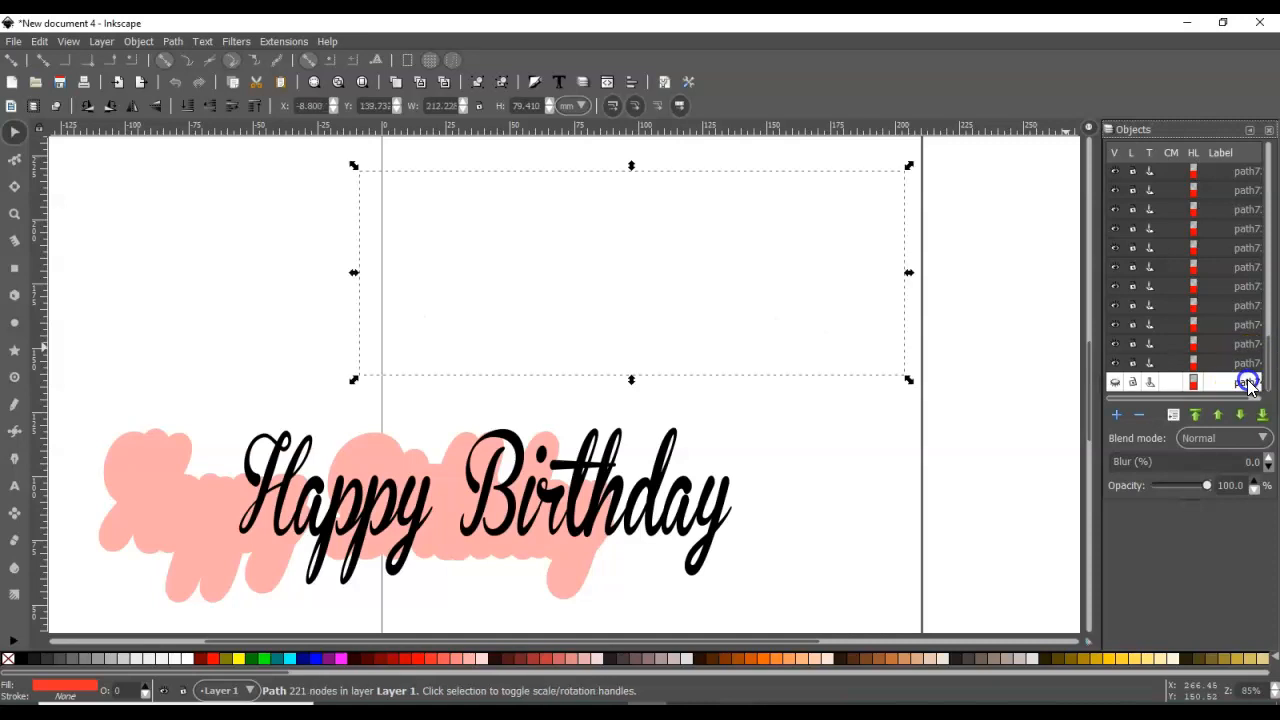
left_click(843, 397)
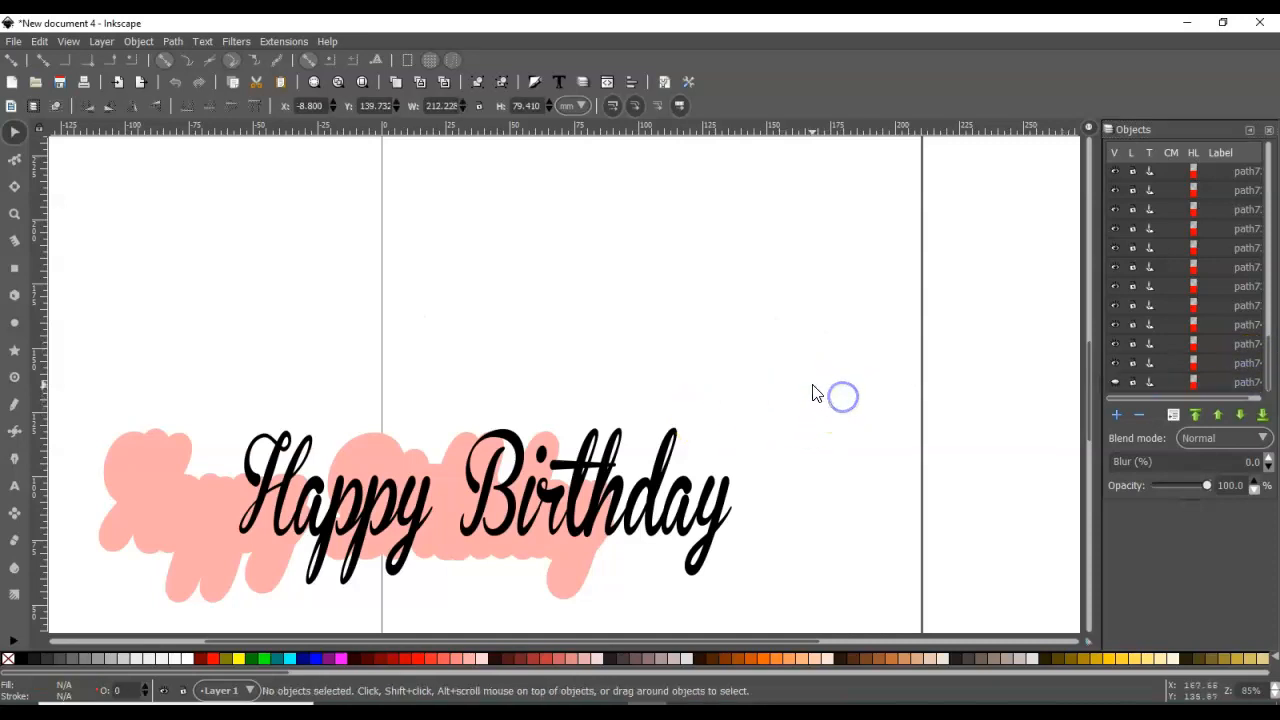
left_click(1222, 381)
left_click(1115, 382)
left_click_drag(785, 264, 902, 541)
left_click(1116, 382)
left_click_drag(963, 391, 385, 101)
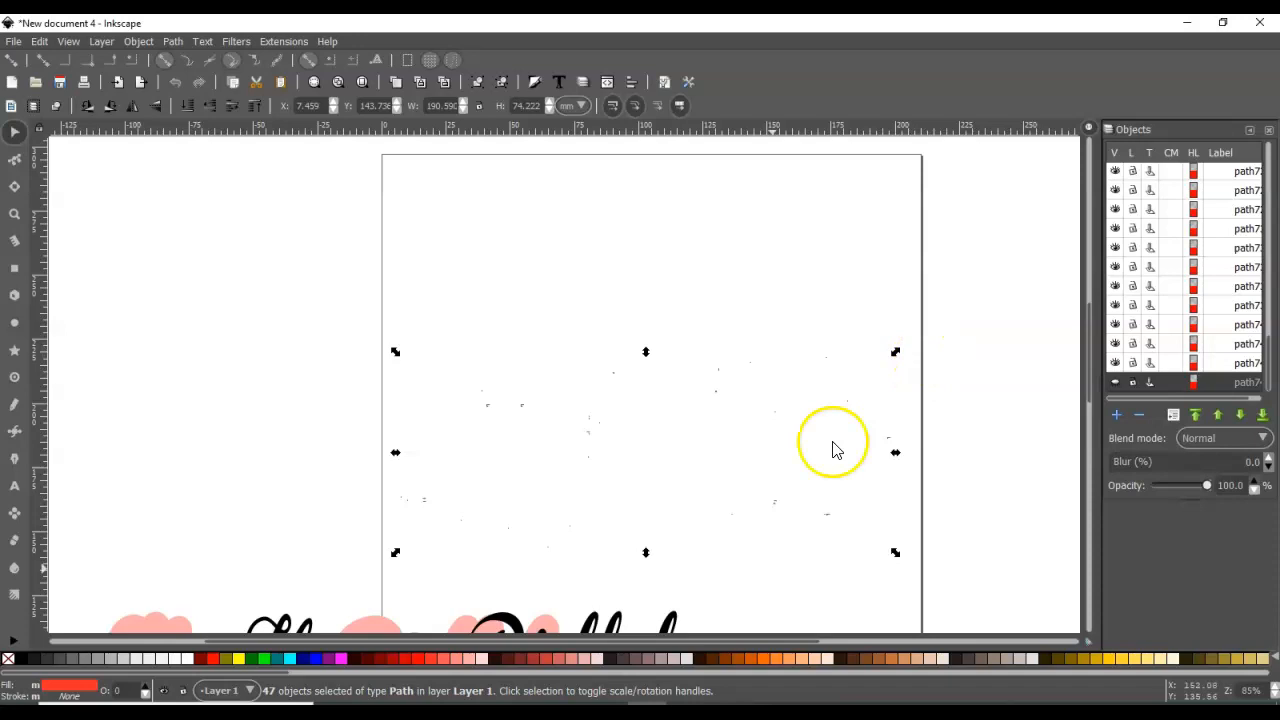
key("Delete")
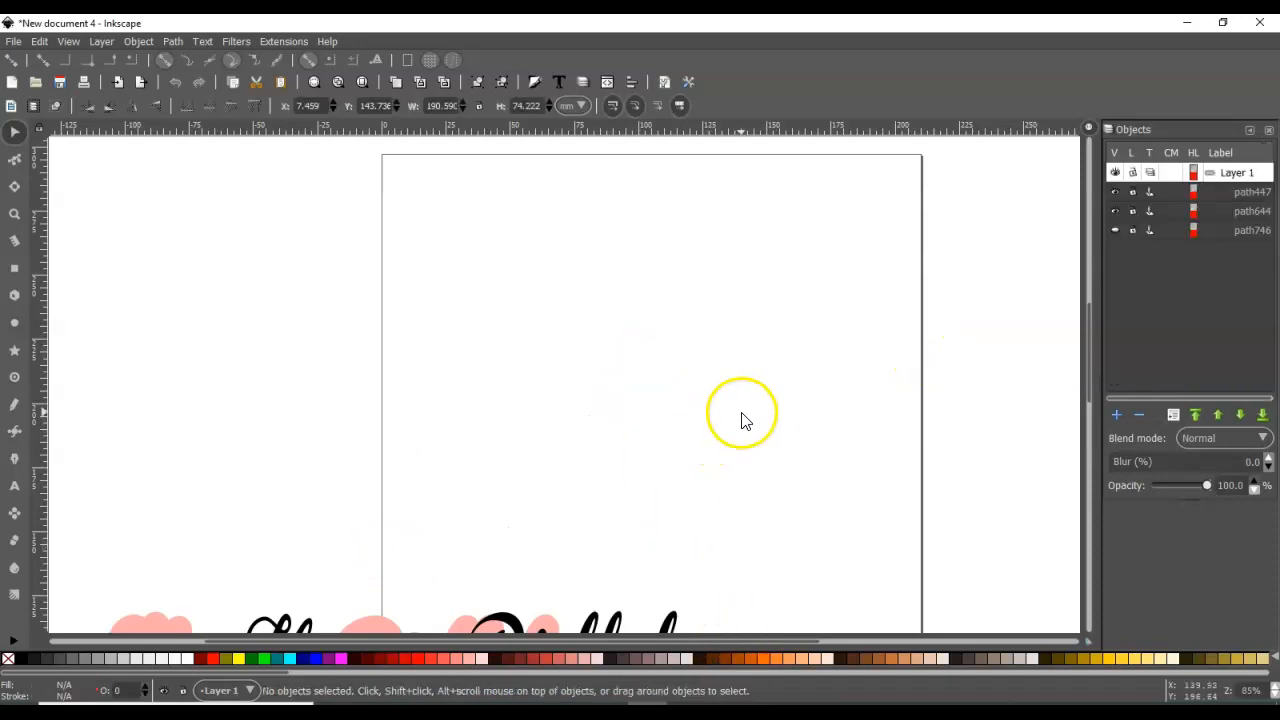
Step: Show the red outline path again and stack the pink shape and the black lettering centred over it
scroll(574, 503, "down", 4)
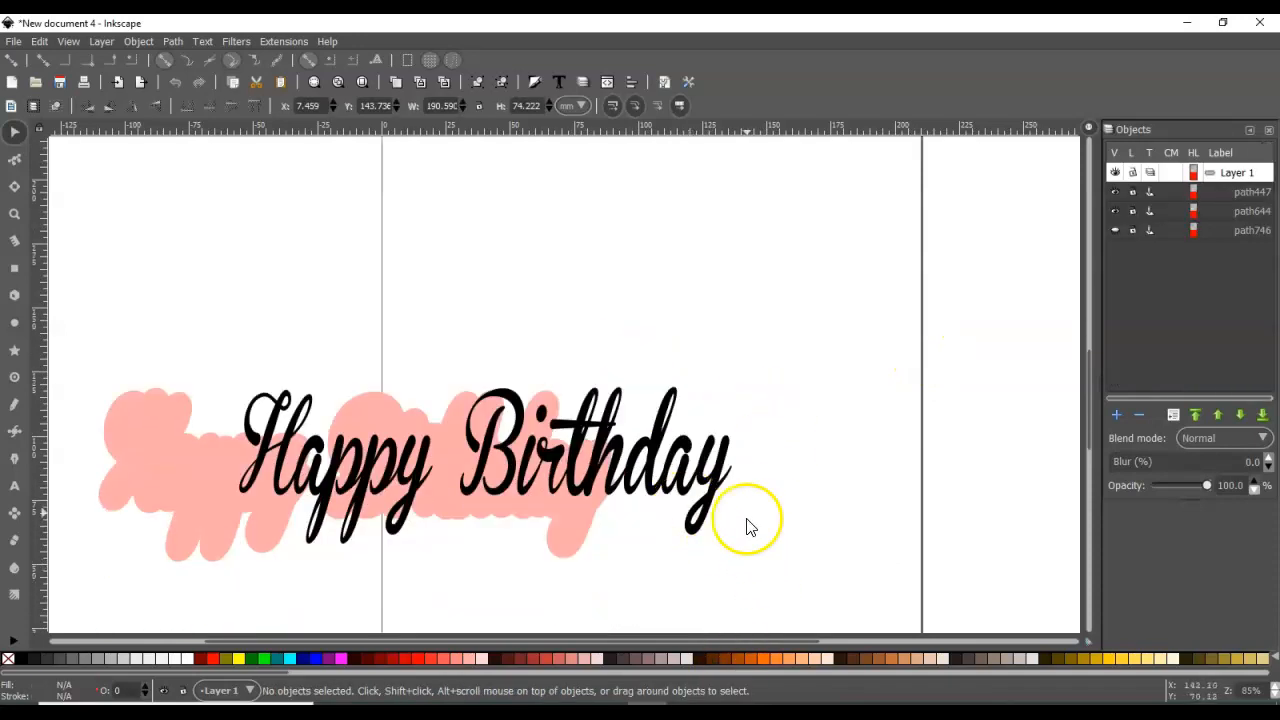
scroll(752, 515, "down", 7)
scroll(757, 502, "up", 10)
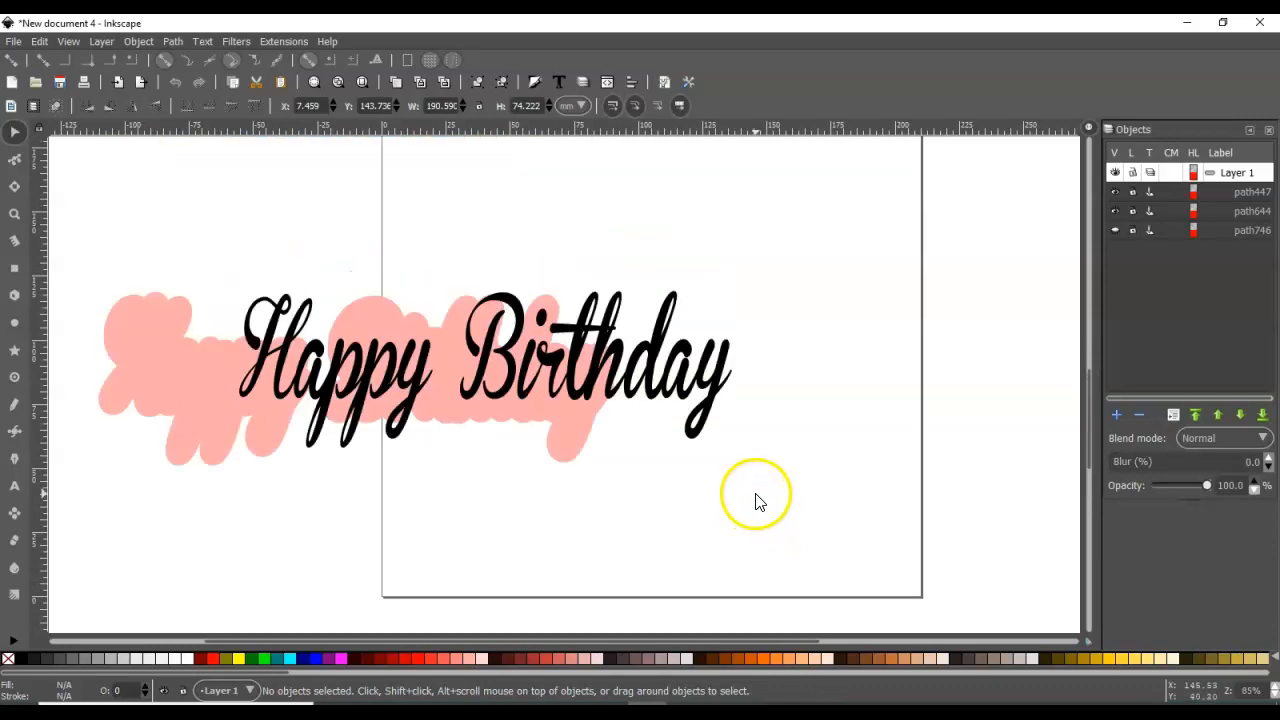
left_click(1115, 230)
left_click_drag(870, 585, 705, 218)
left_click_drag(553, 573, 843, 510)
left_click_drag(380, 578, 614, 256)
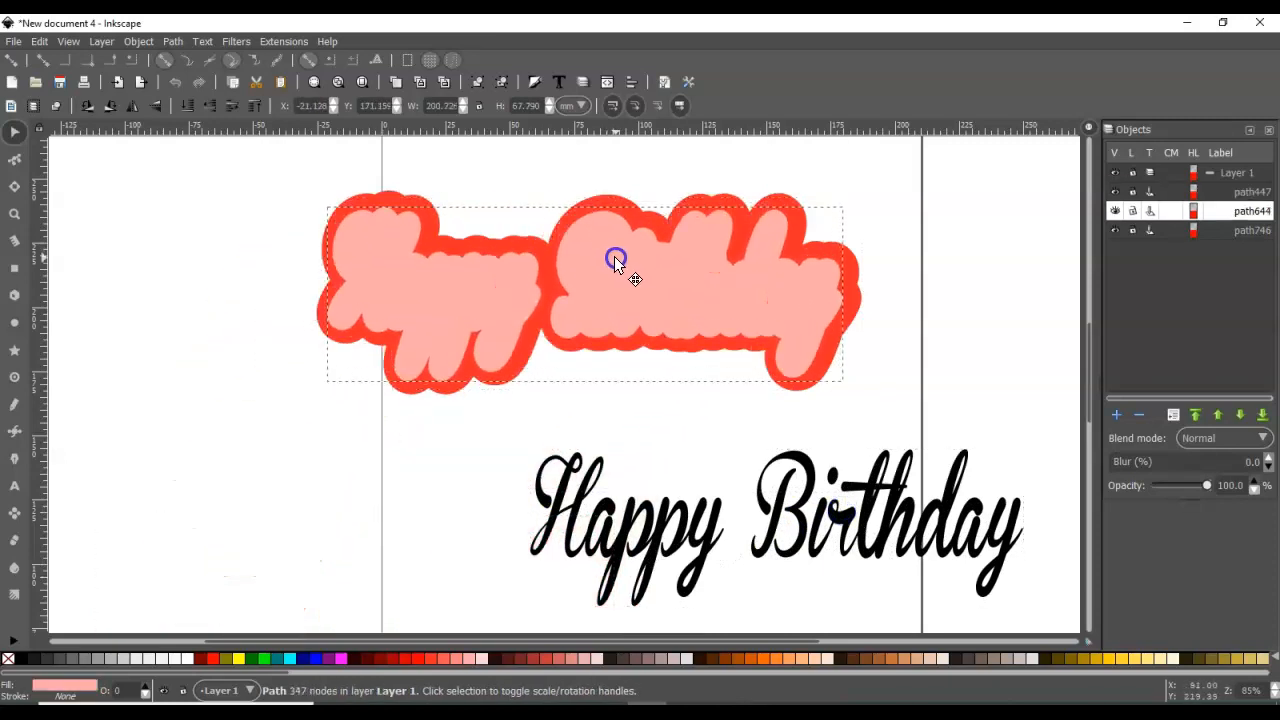
left_click_drag(818, 505, 627, 285)
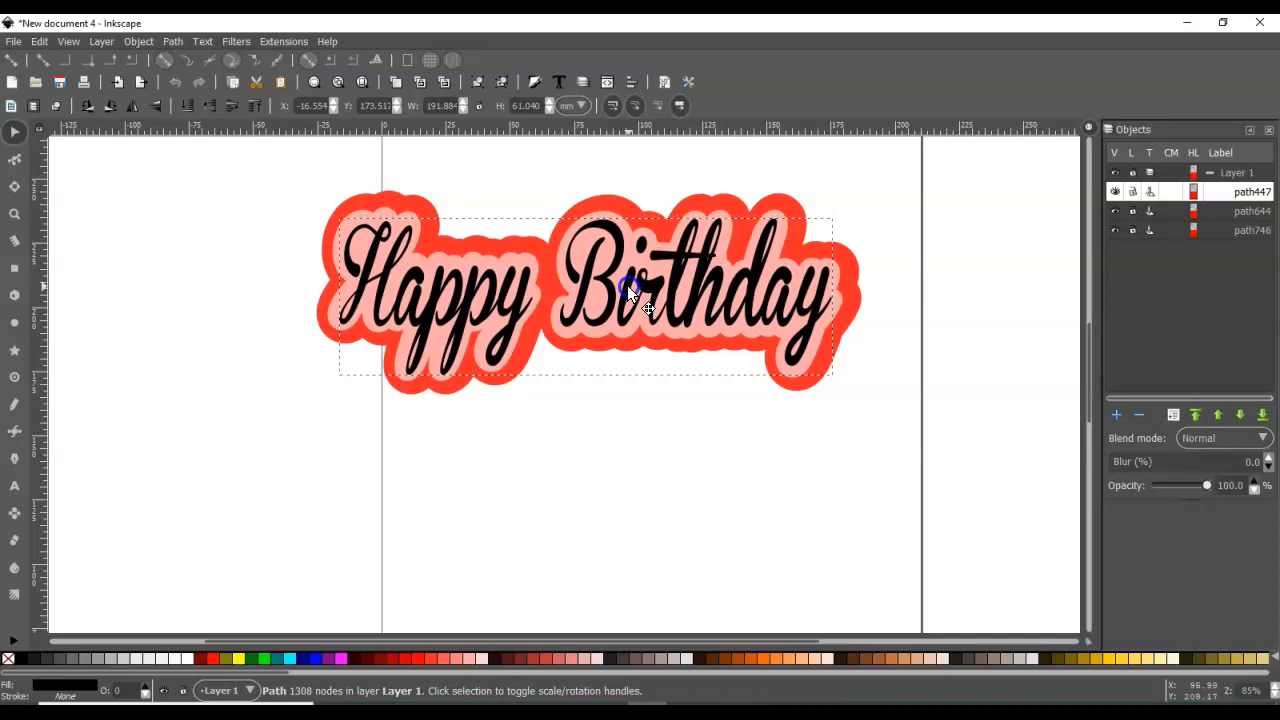
left_click(800, 605)
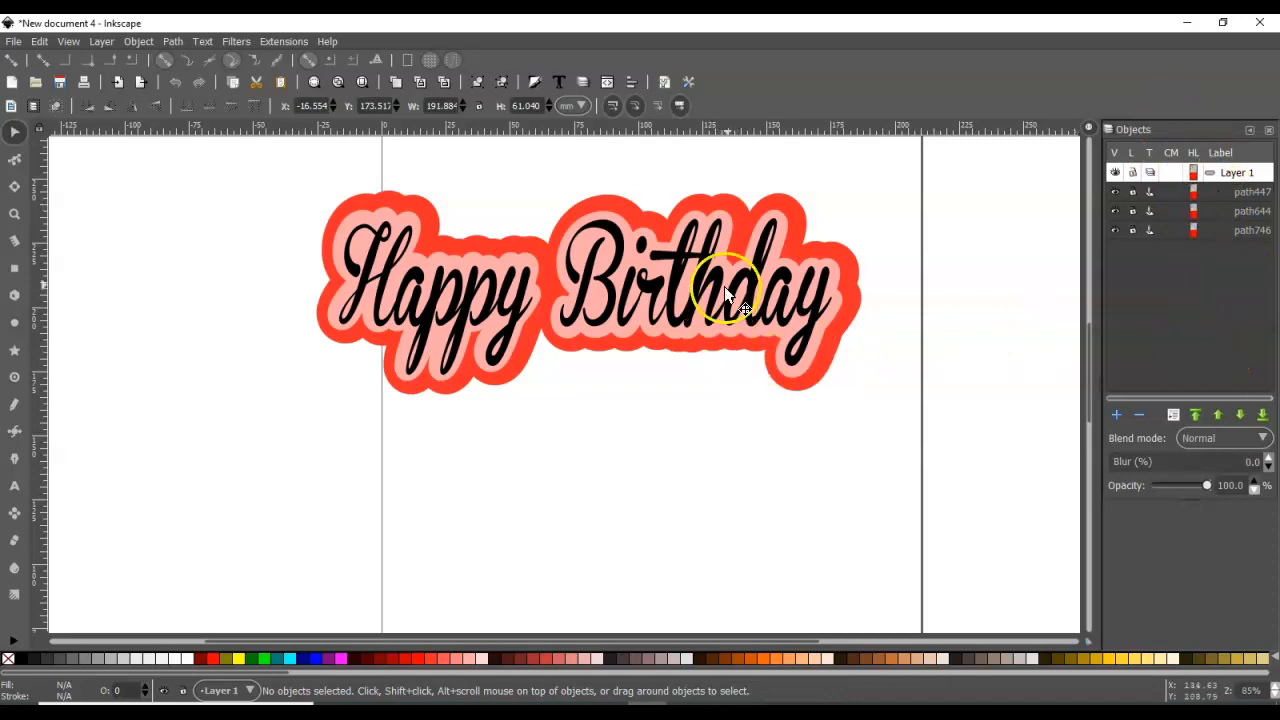
Step: Select all three layered shapes and move them together slightly lower on the page
left_click_drag(871, 414, 310, 195)
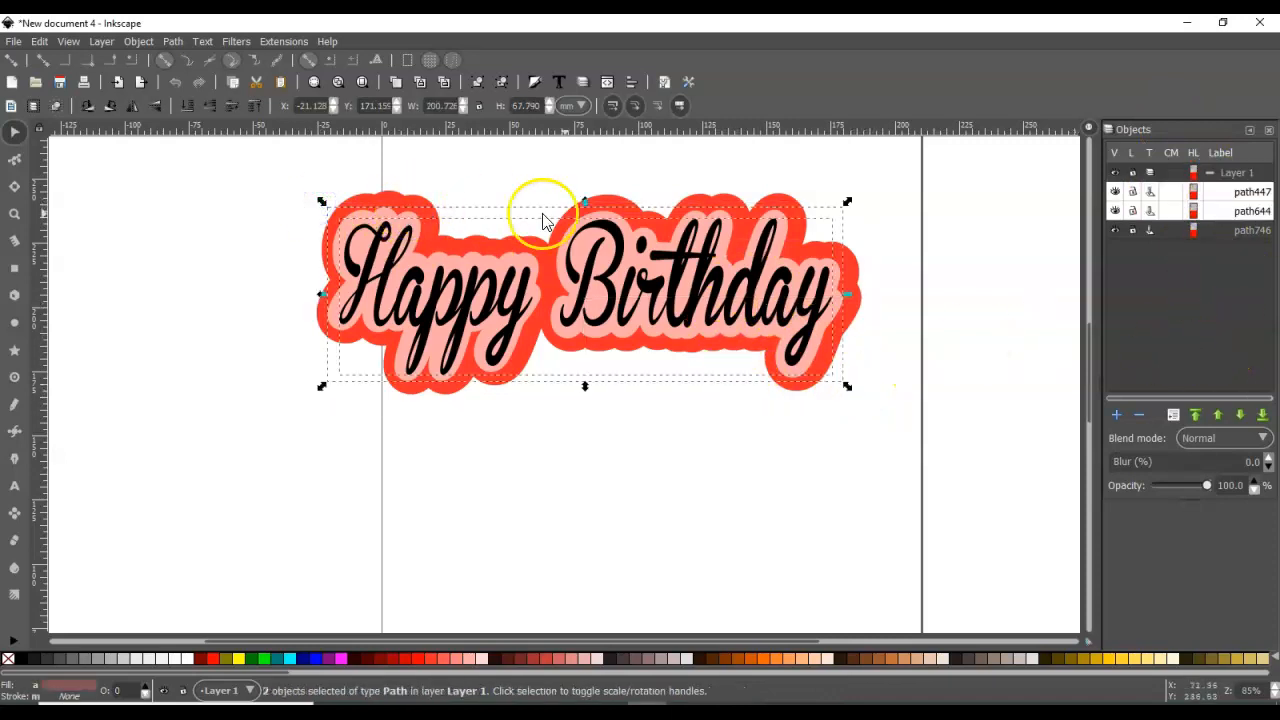
left_click(843, 434)
left_click_drag(288, 160, 963, 409)
left_click_drag(769, 306, 808, 411)
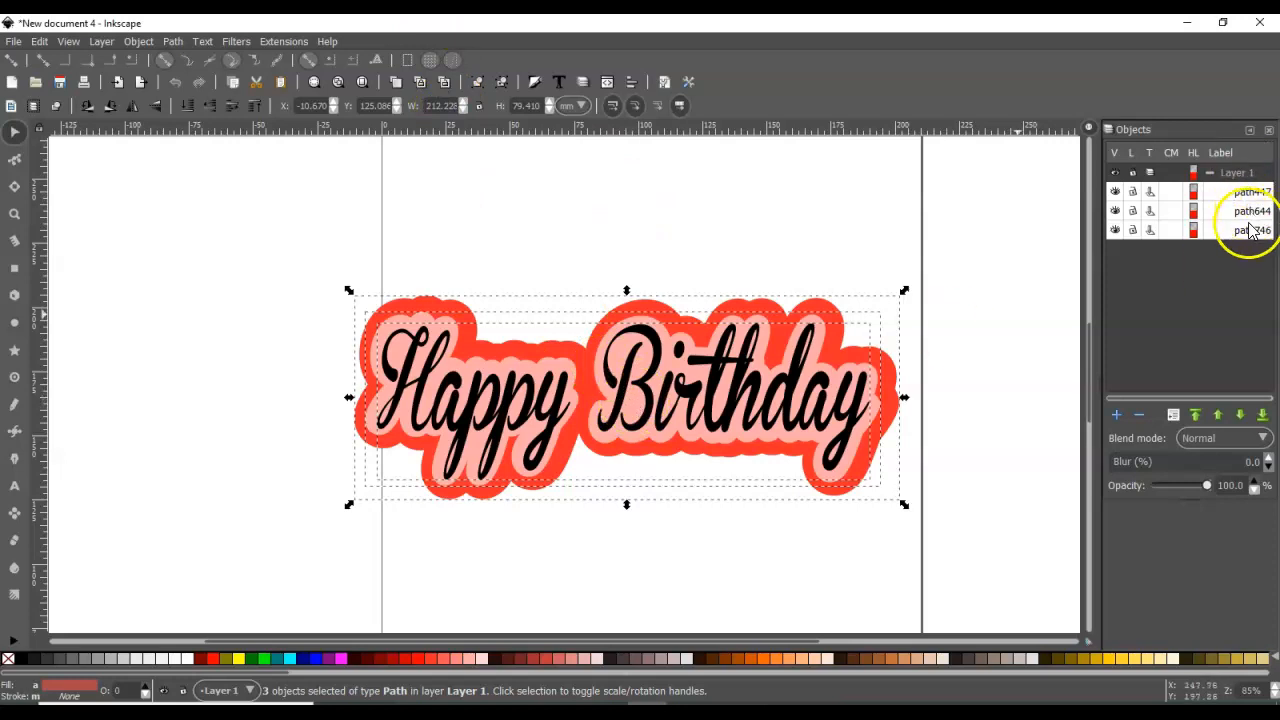
Step: Try to rearrange the stacking order of the red, pink and black paths in the object list
left_click_drag(1227, 230, 1229, 222)
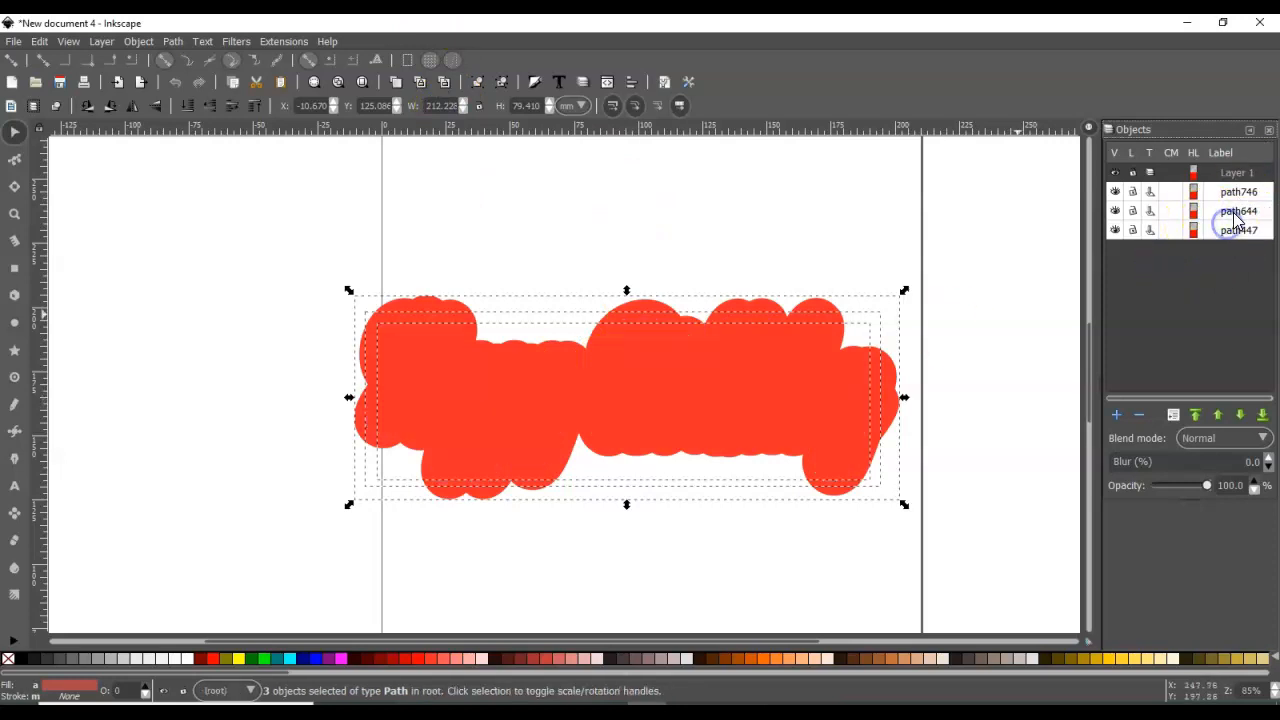
left_click(1237, 211)
left_click(1238, 193)
left_click(1240, 231)
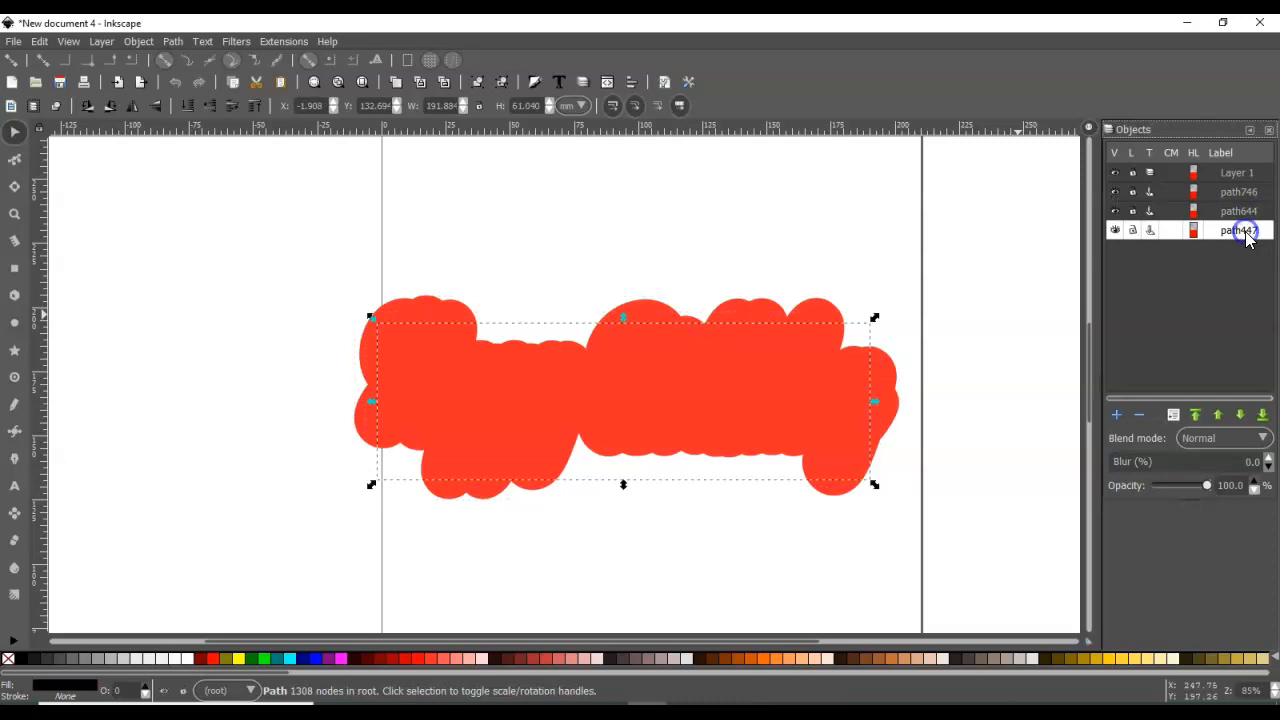
left_click_drag(622, 401, 557, 517)
left_click_drag(618, 456, 700, 371)
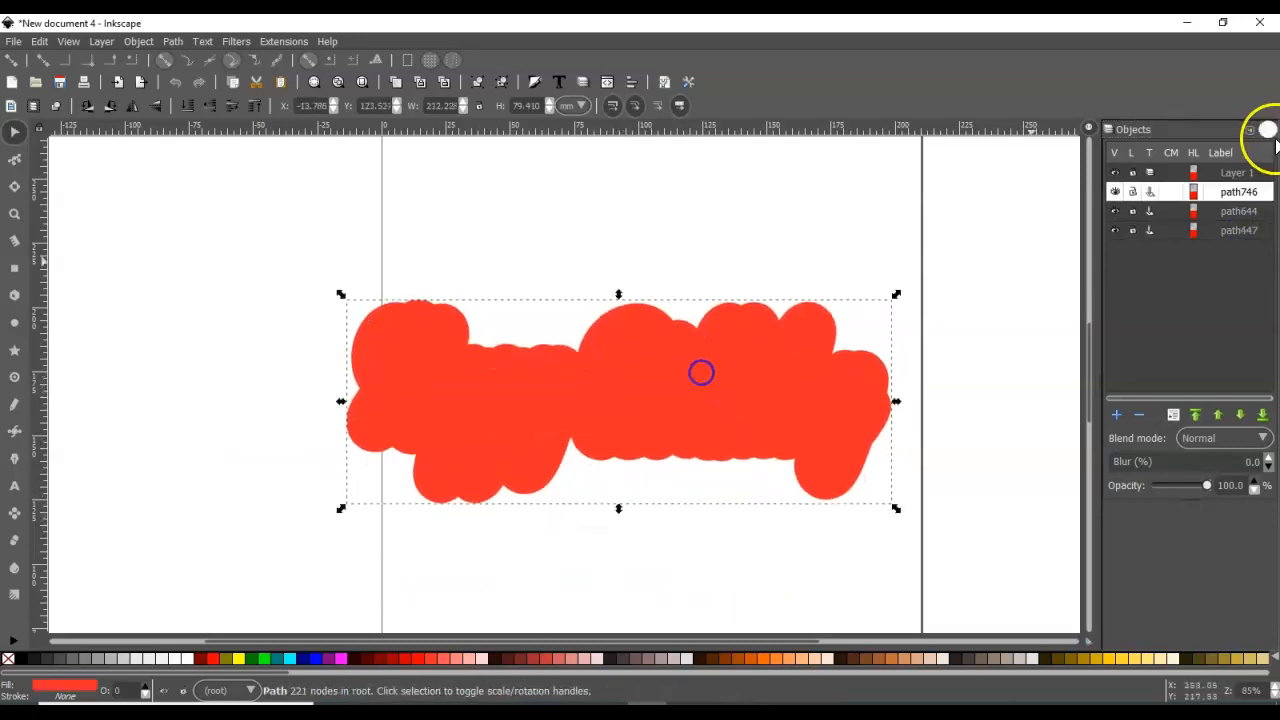
left_click(1236, 230)
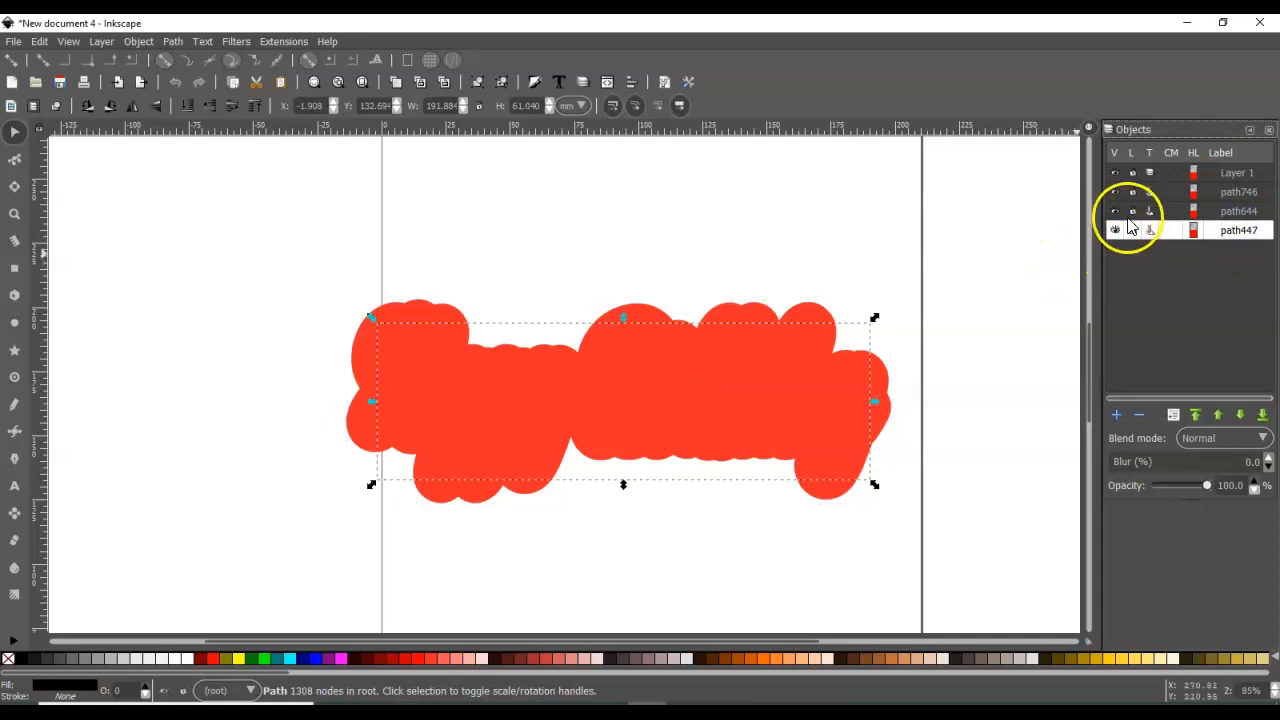
Step: Move the red shape up and the pink shape below so that each path can be selected separately
left_click_drag(682, 366, 536, 291)
left_click_drag(821, 389, 760, 526)
left_click_drag(1239, 240, 1248, 246)
left_click_drag(660, 508, 694, 481)
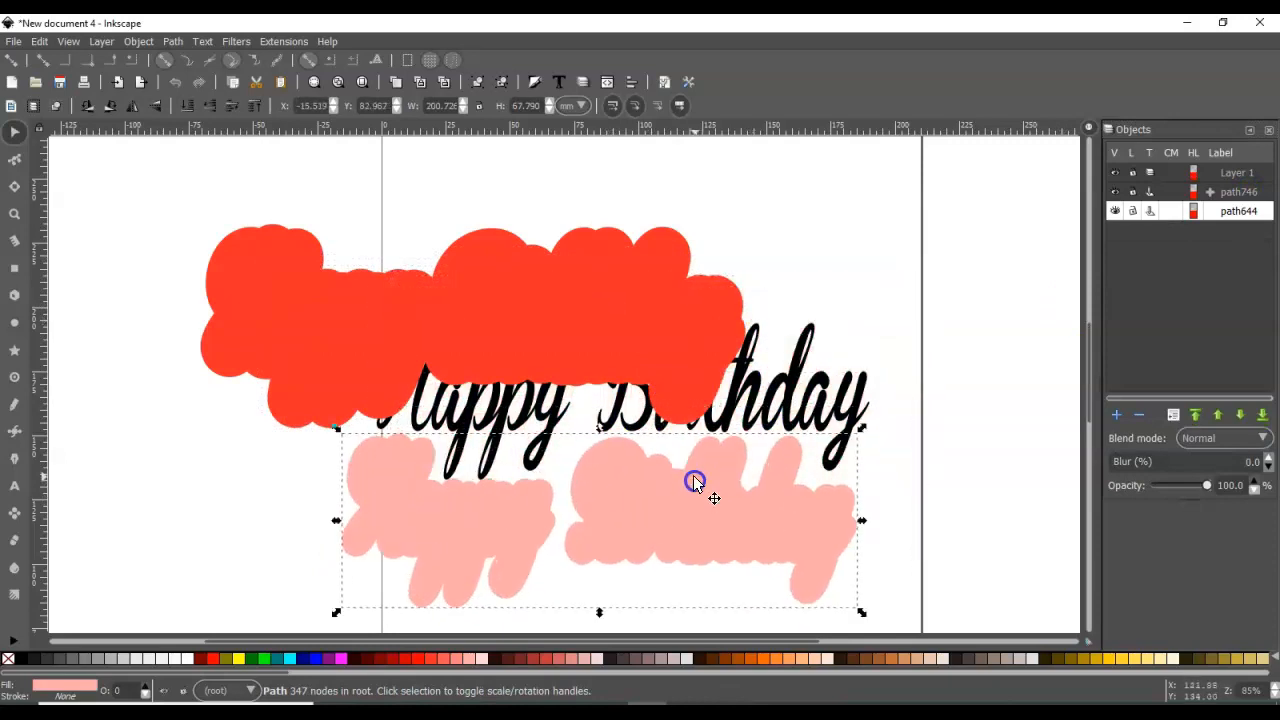
left_click_drag(587, 535, 558, 508)
Step: Raise the pink shape and then the black lettering to the top, placing each centred over the red shape
left_click(1198, 417)
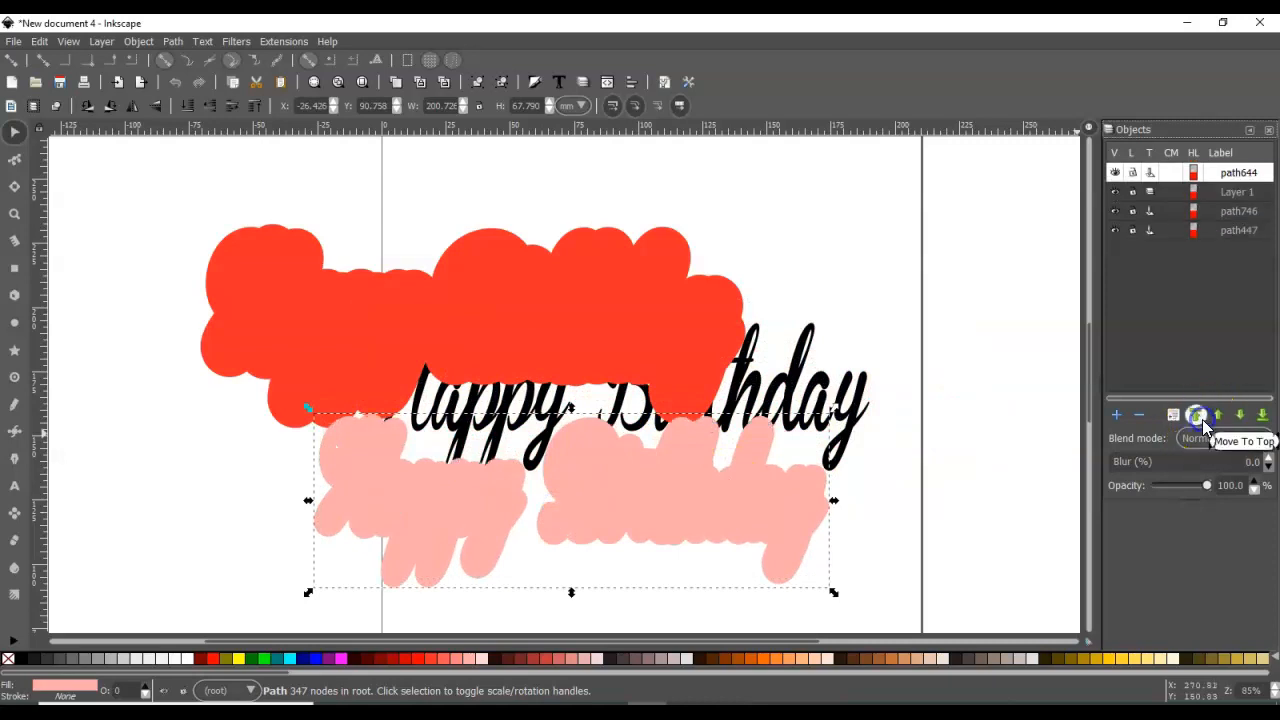
left_click_drag(629, 566, 553, 341)
left_click(837, 432)
left_click(1195, 414)
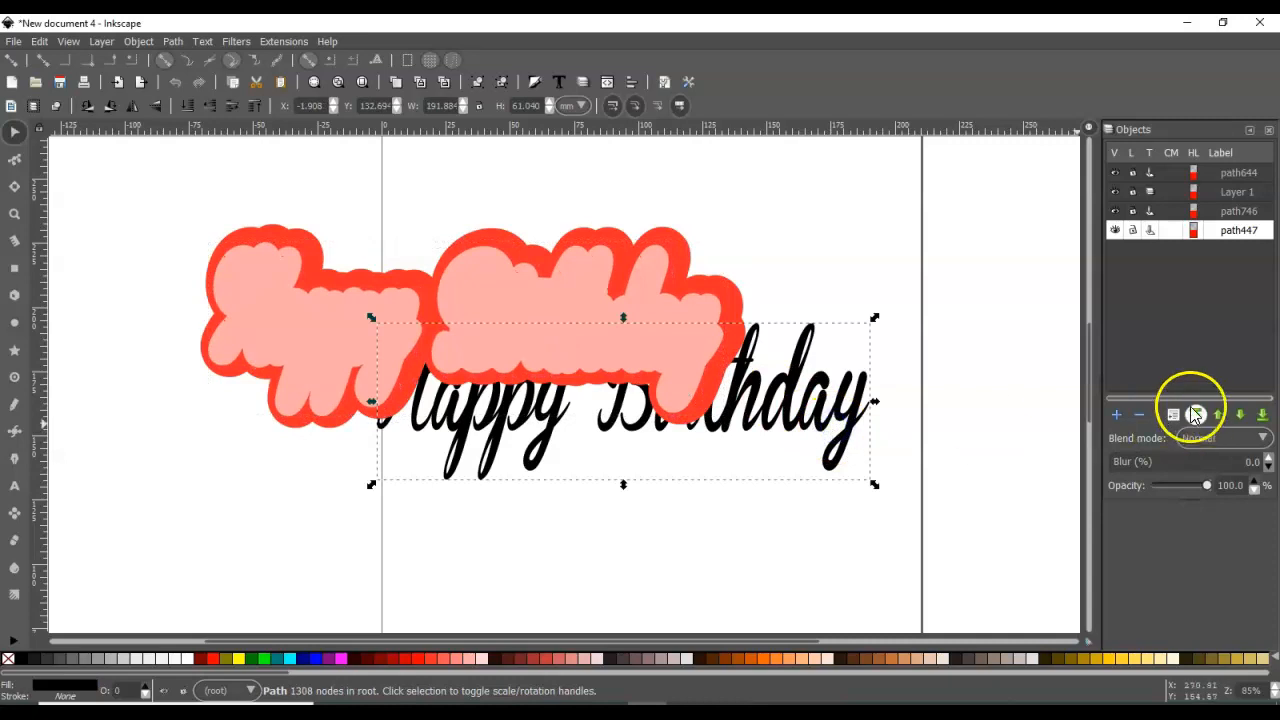
left_click_drag(630, 395, 500, 331)
Step: Save the layered lettering as a Plain SVG file named happy birthday in the Mi logo folder
left_click_drag(754, 418, 69, 237)
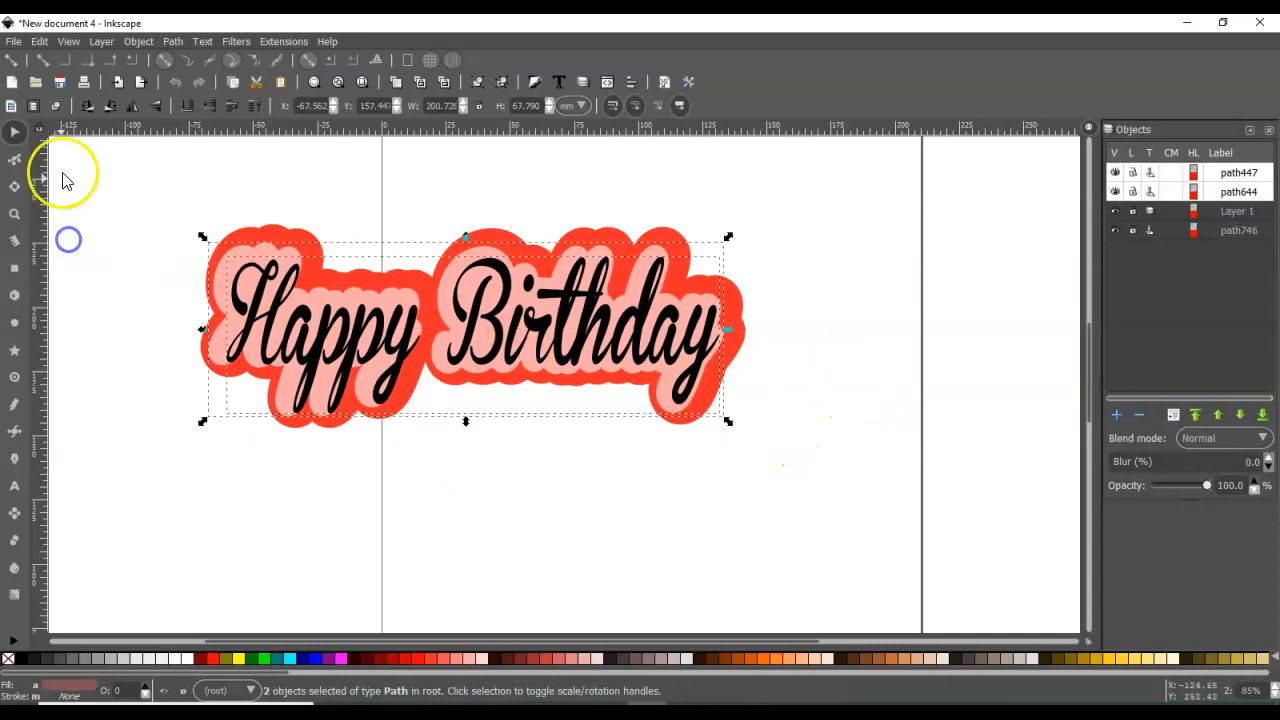
left_click(110, 308)
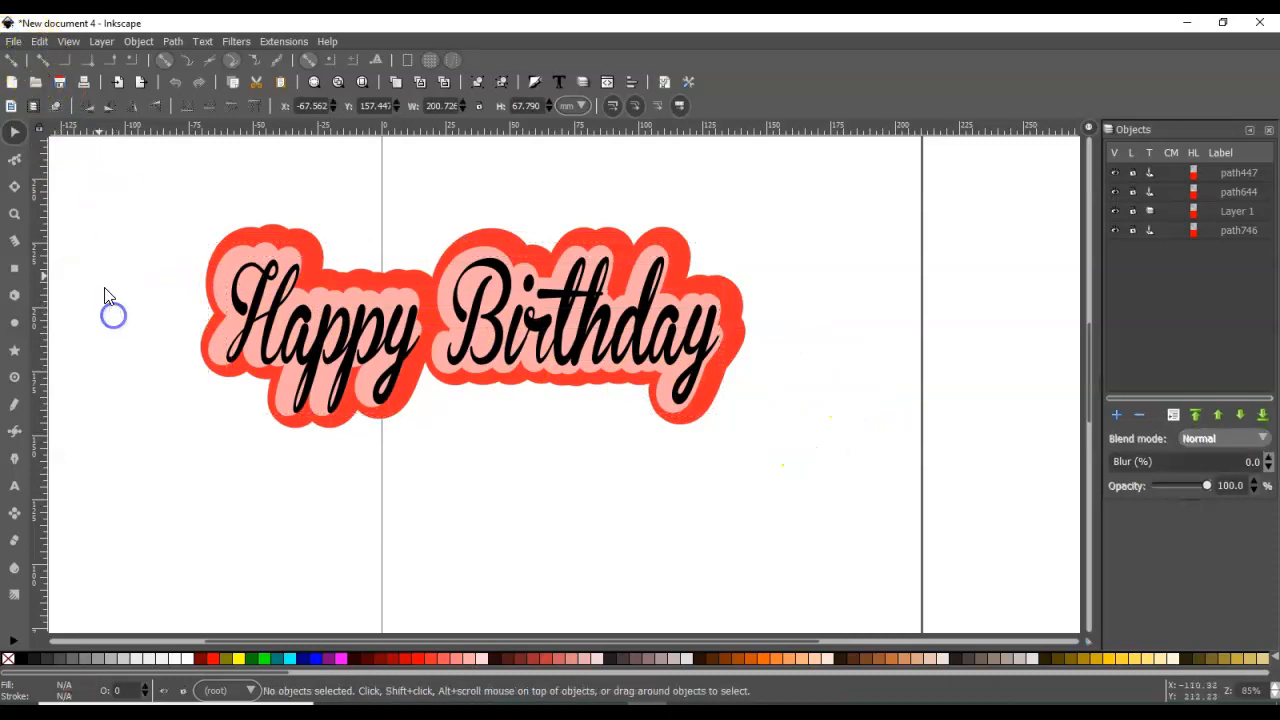
left_click(13, 41)
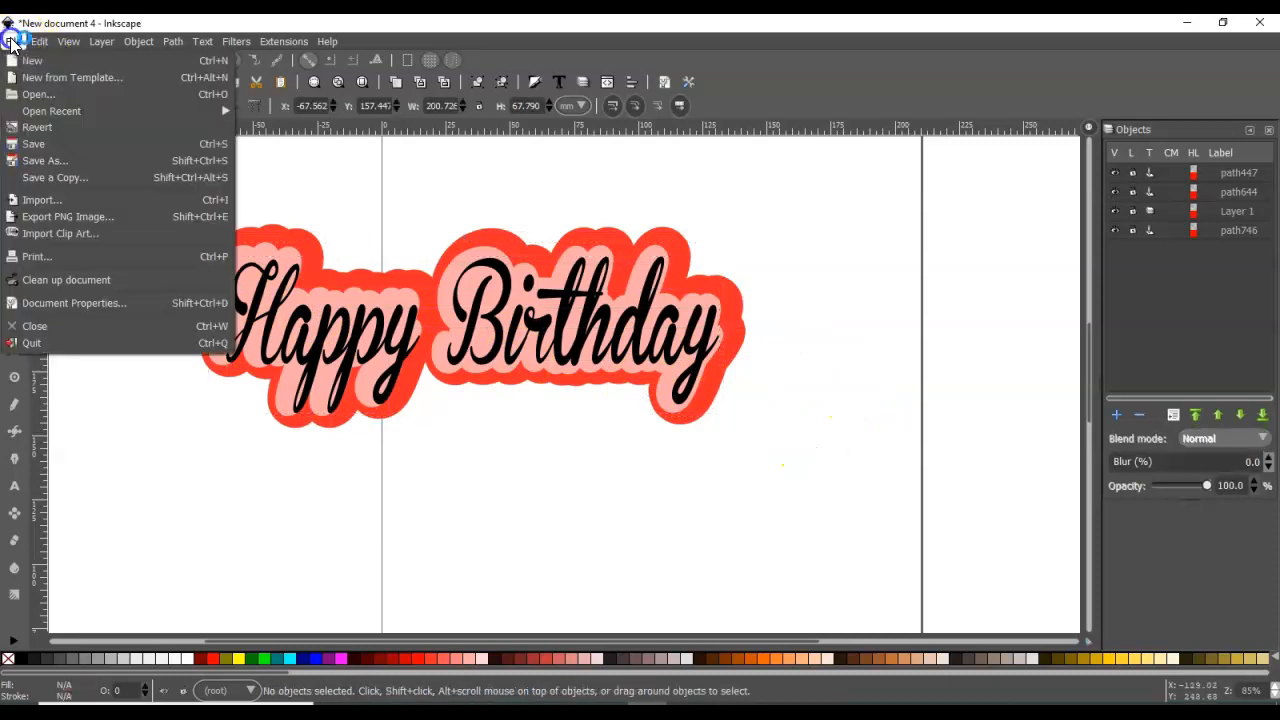
left_click(52, 162)
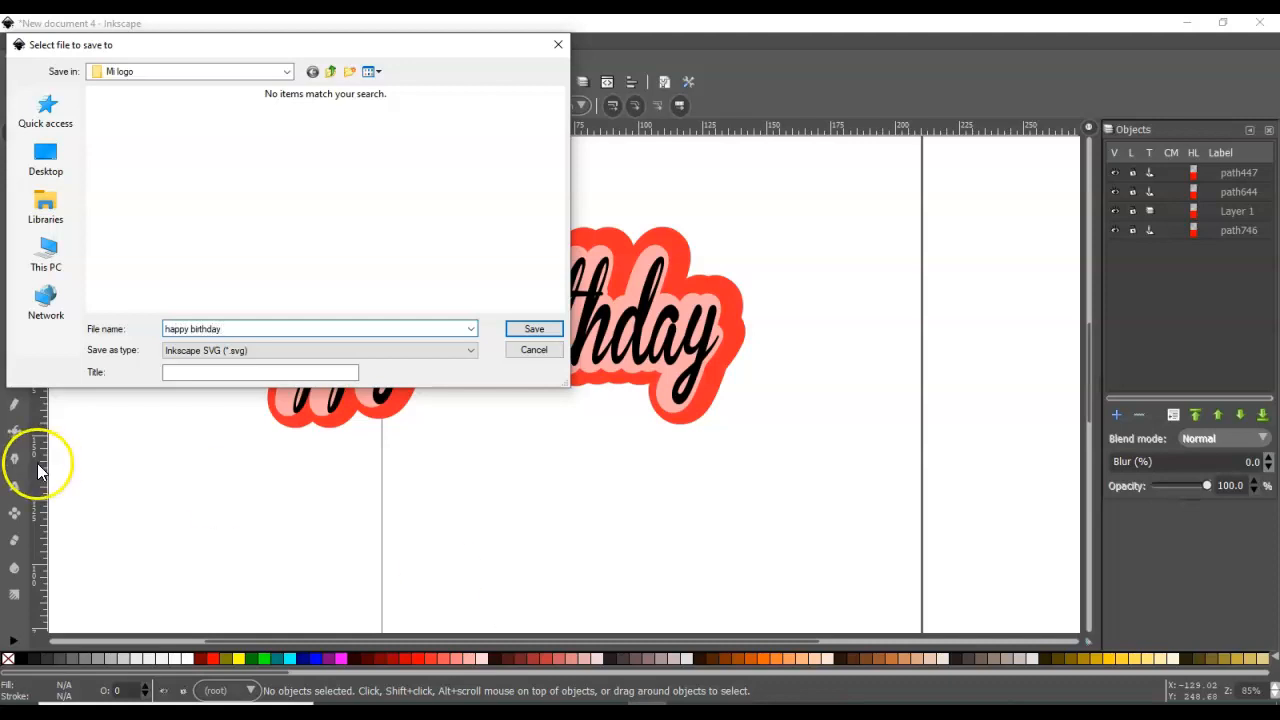
left_click(429, 351)
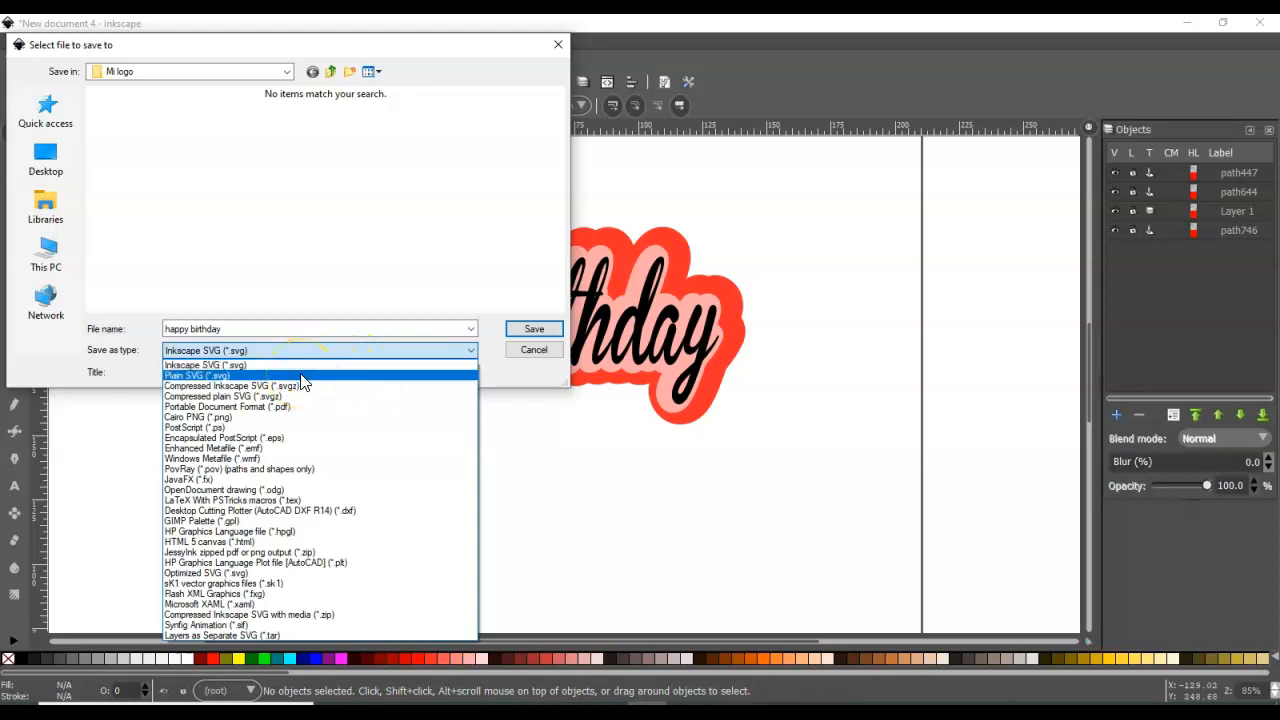
left_click(300, 376)
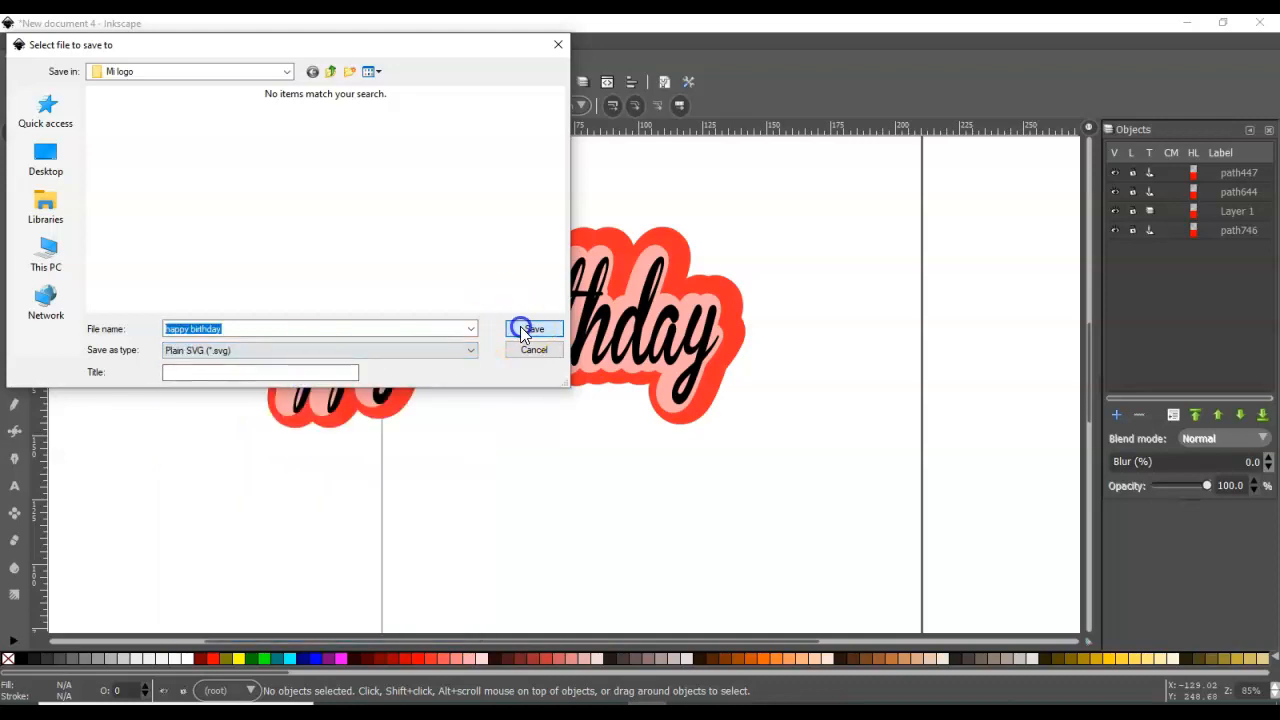
left_click(520, 328)
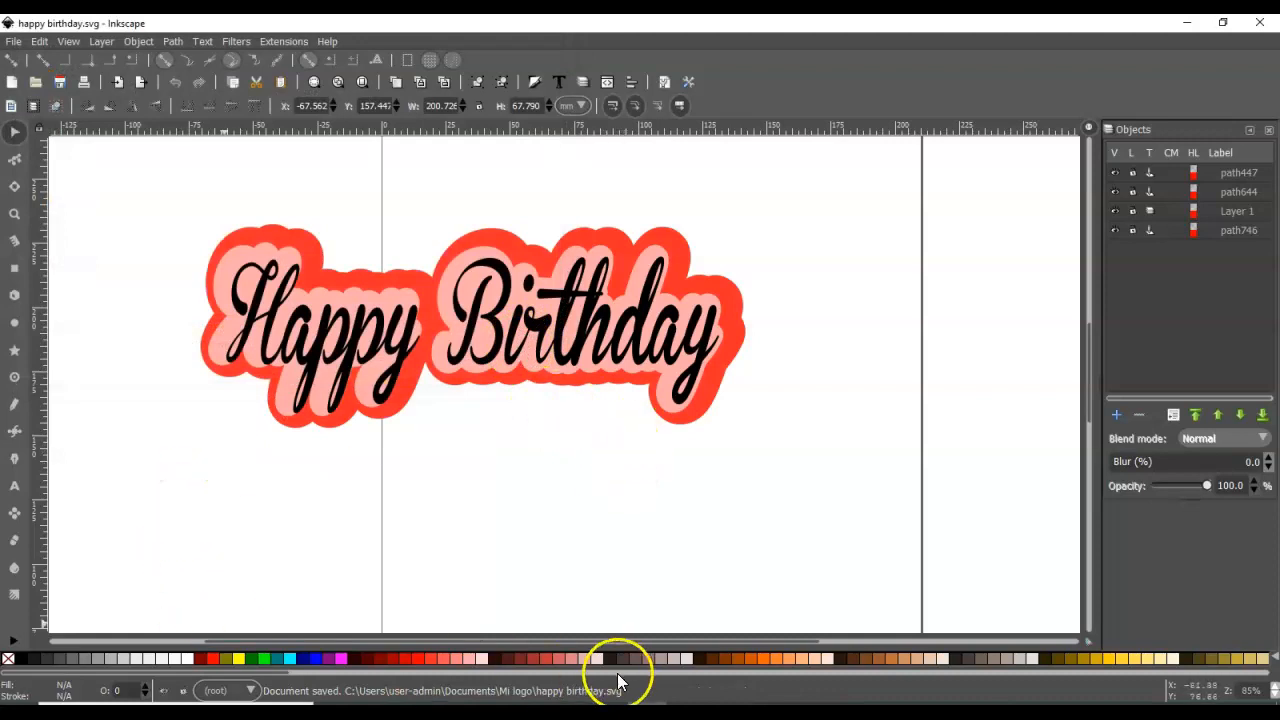
Step: Switch to Cricut Design Space and upload the happy birthday image from the Mi logo folder in Documents
left_click(608, 710)
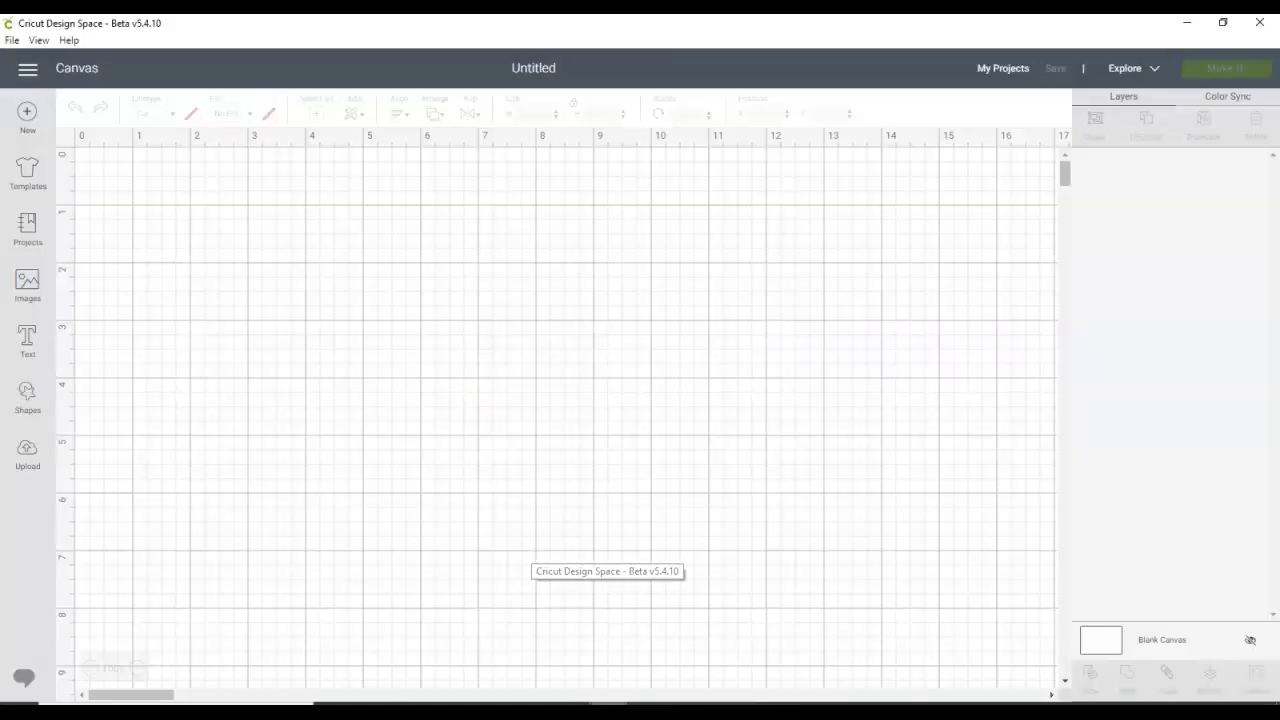
left_click(27, 455)
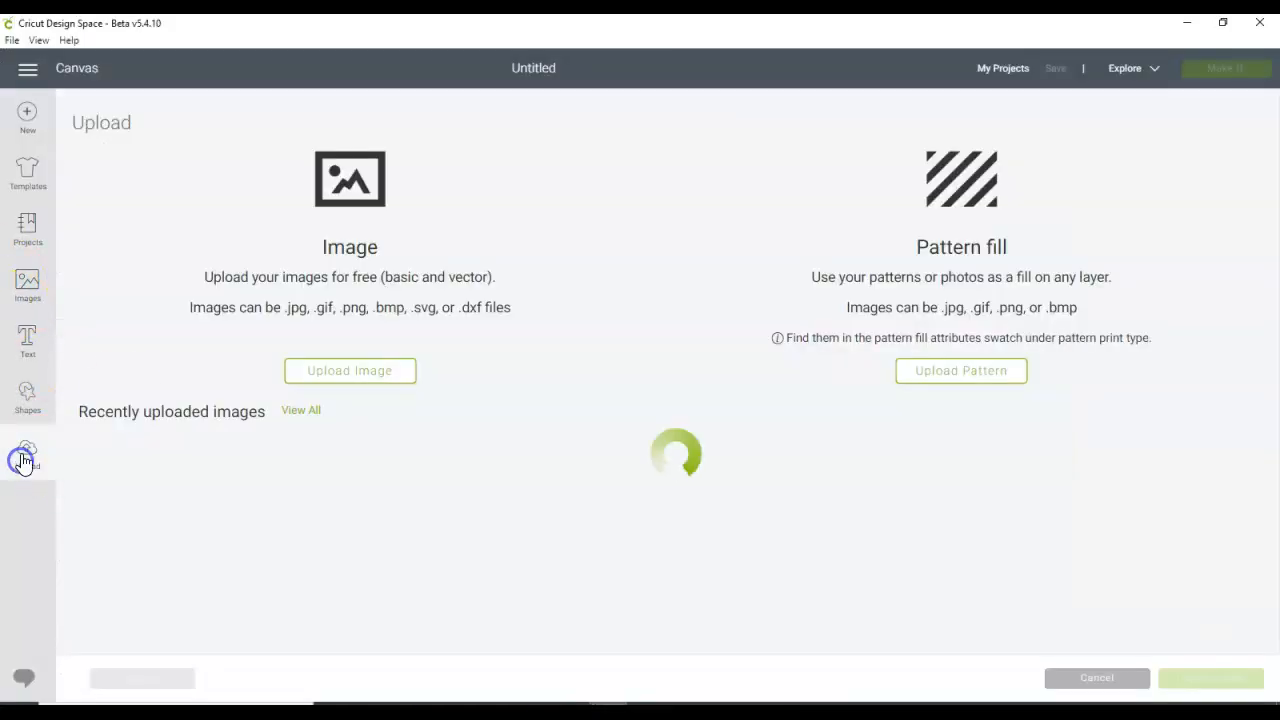
left_click(379, 372)
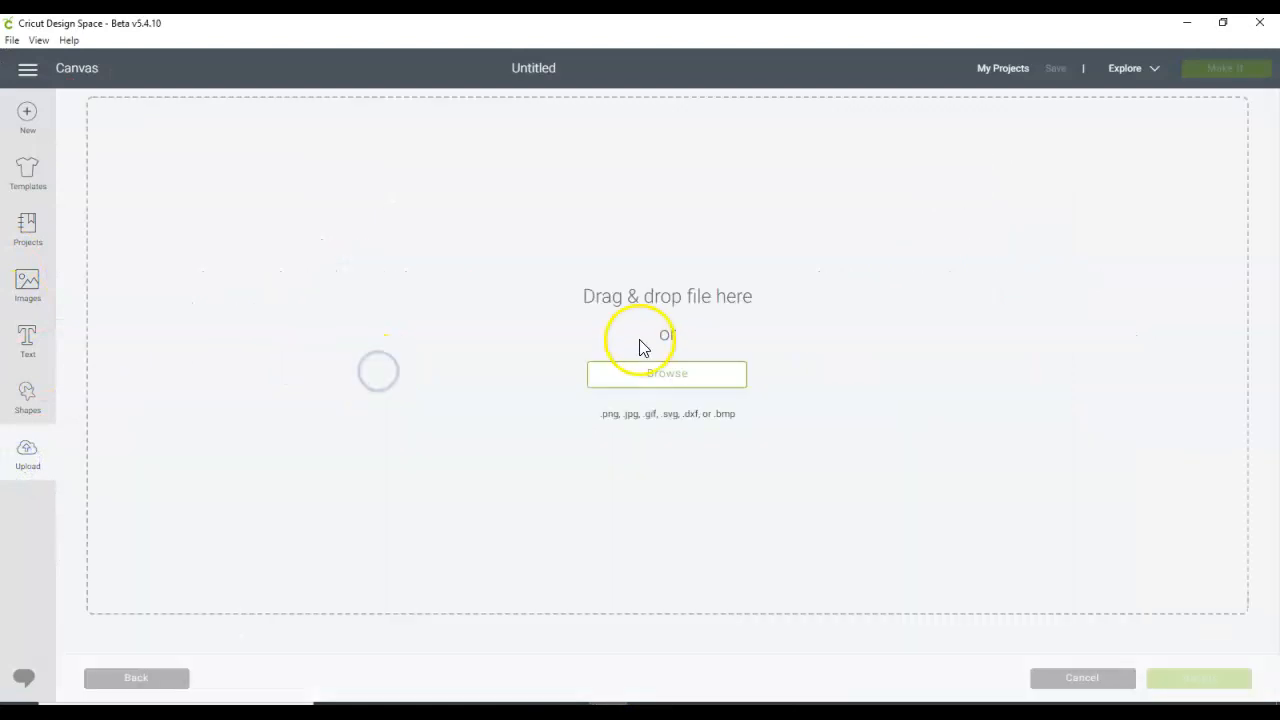
left_click(651, 370)
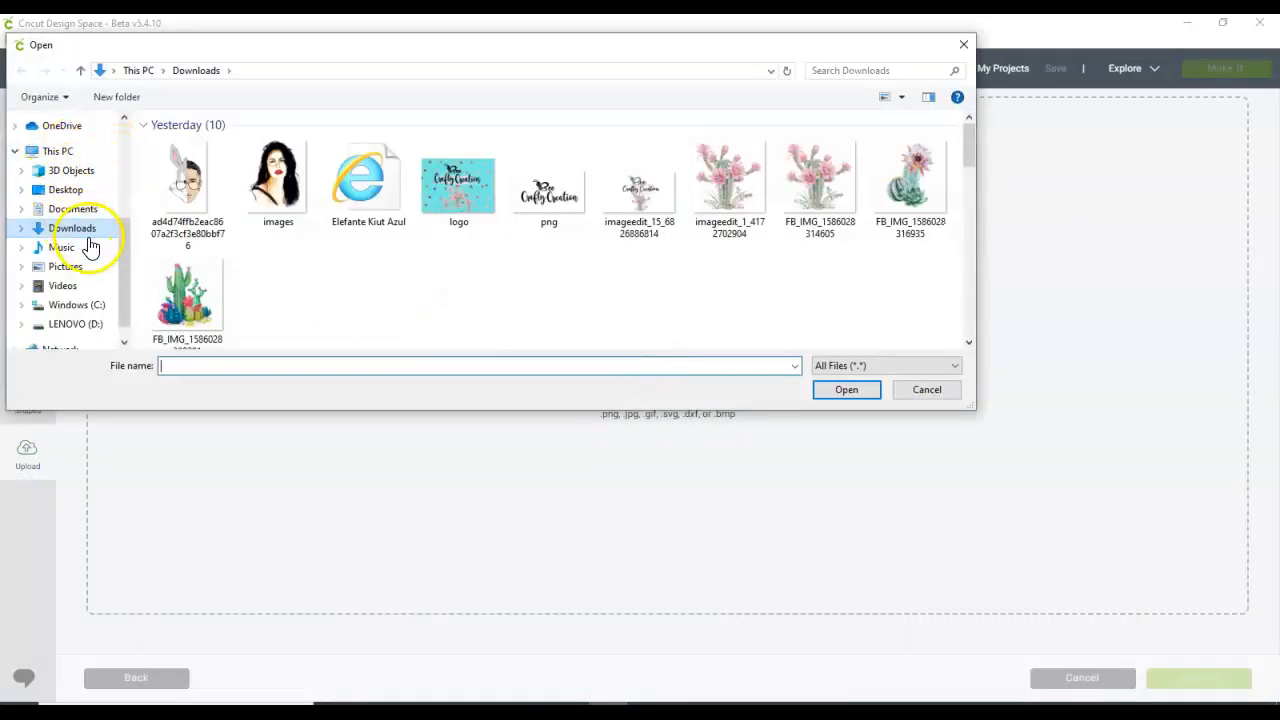
left_click(86, 218)
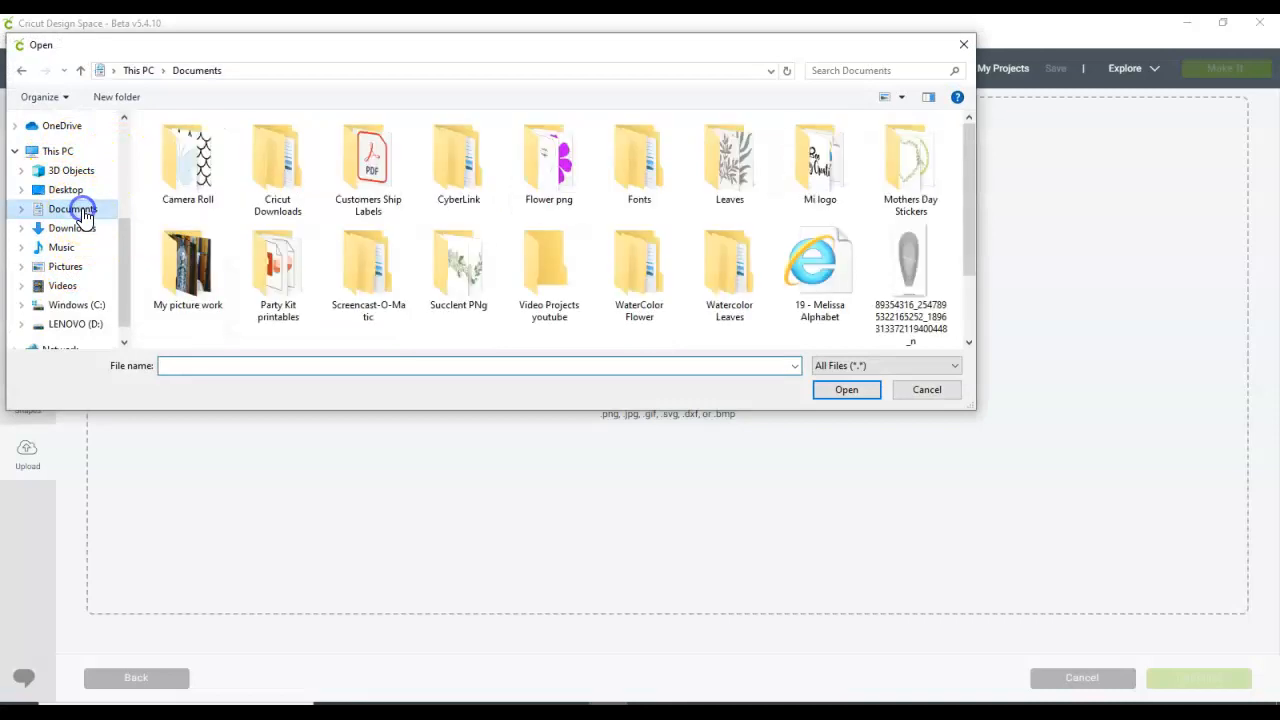
left_click(75, 229)
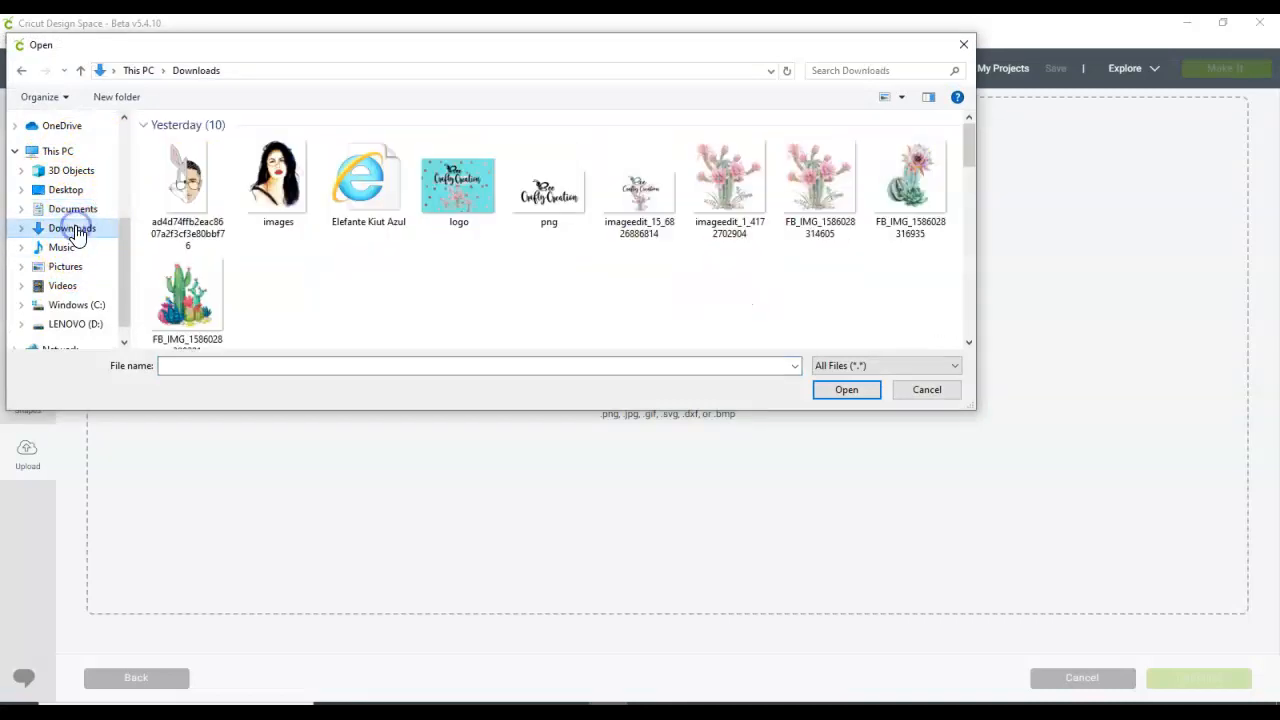
left_click(74, 213)
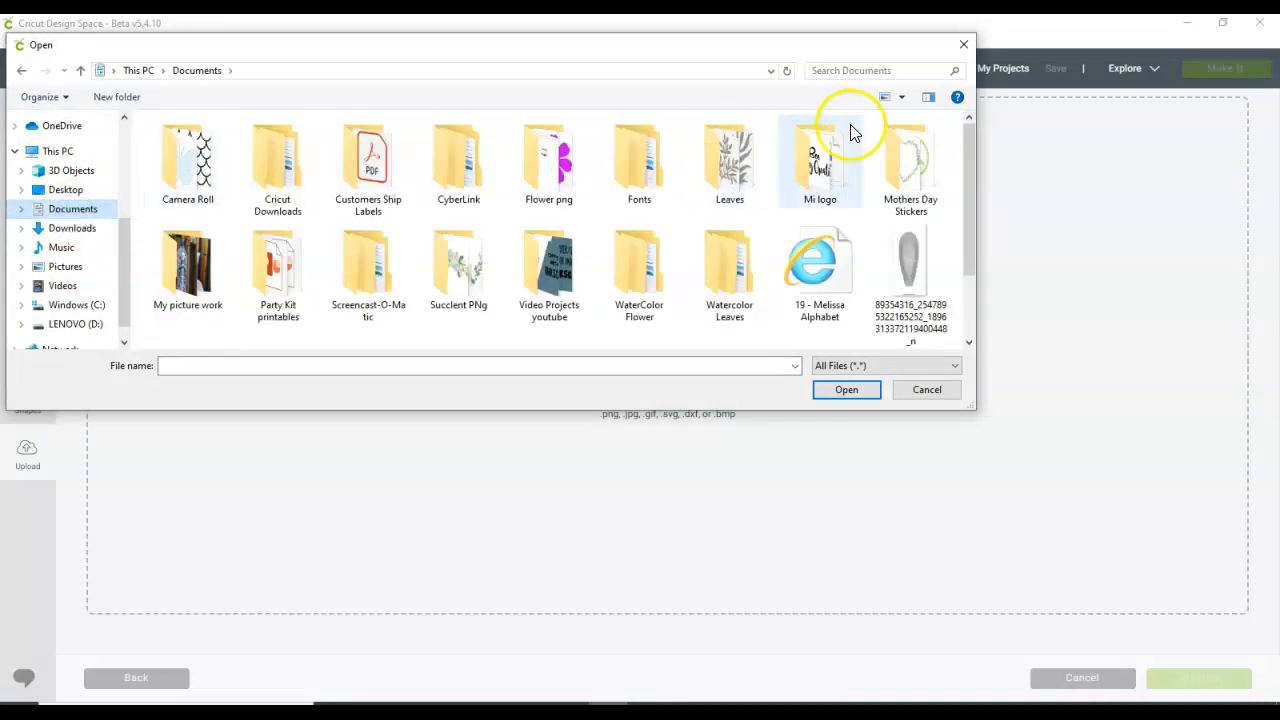
double_click(820, 170)
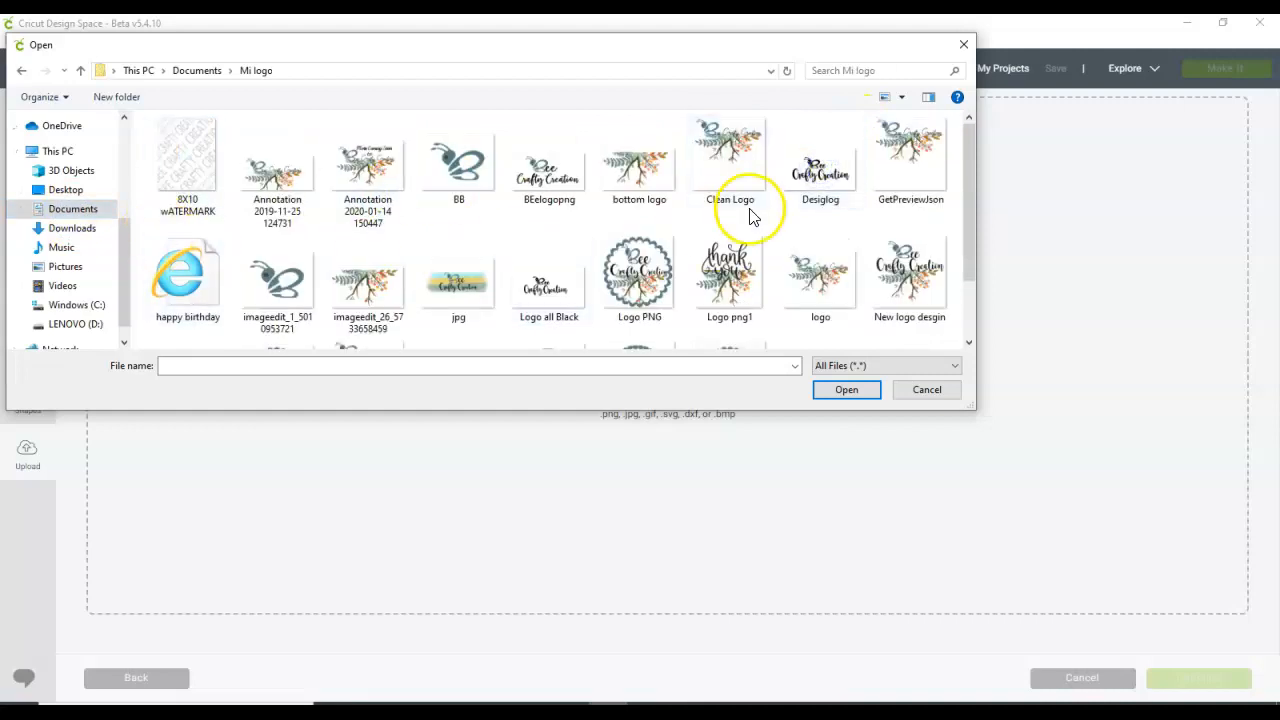
scroll(660, 252, "down", 2)
double_click(182, 194)
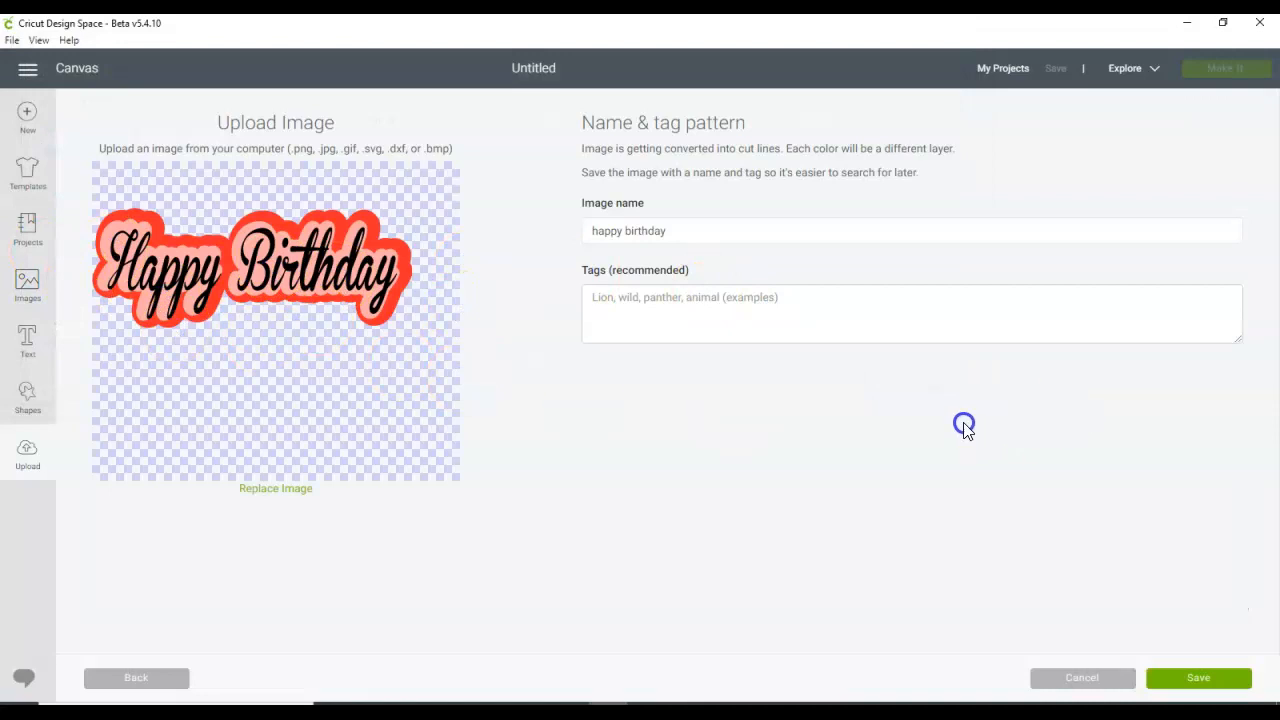
Step: Save the uploaded happy birthday image under its existing name and insert it onto the canvas
left_click(1199, 680)
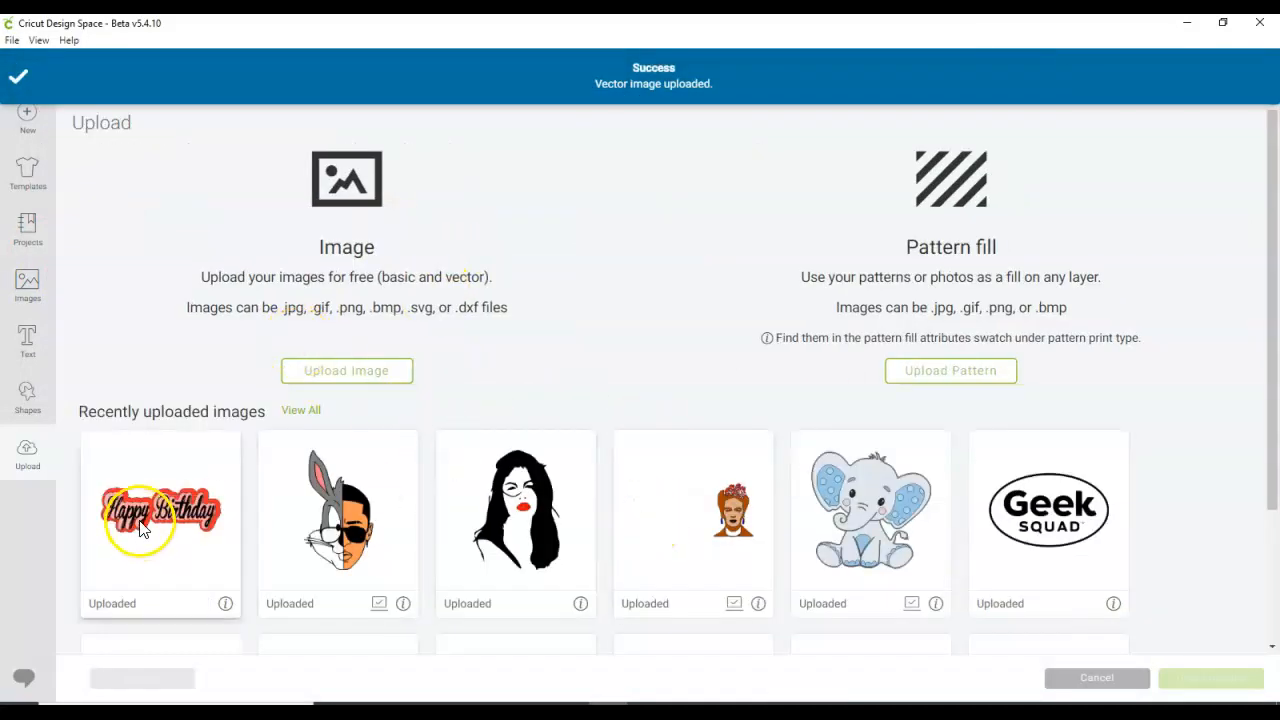
left_click(115, 525)
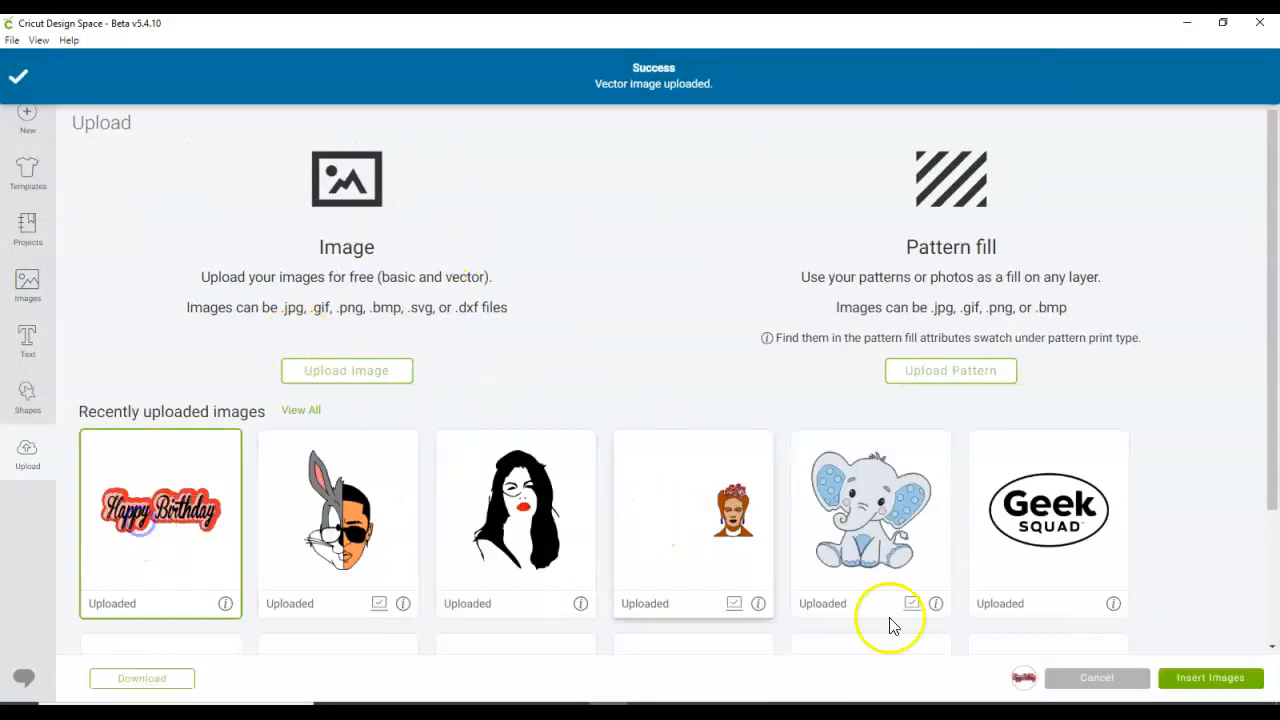
left_click(1207, 686)
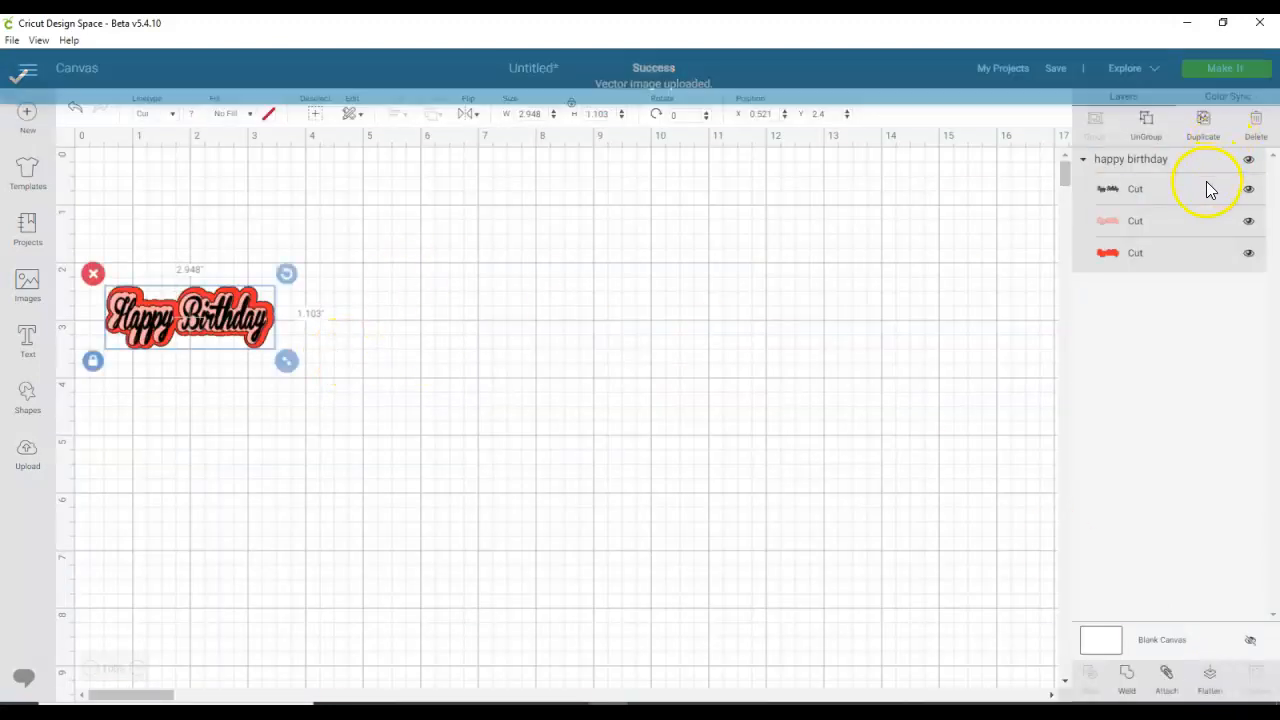
Step: Enlarge the design to about 12.8 in wide and ungroup it, with the black lettering moved below the backings
left_click_drag(286, 360, 851, 514)
left_click_drag(598, 484, 595, 565)
left_click(1146, 125)
Step: Recolour the pink inner backing blue and the red outer backing green
left_click(617, 357)
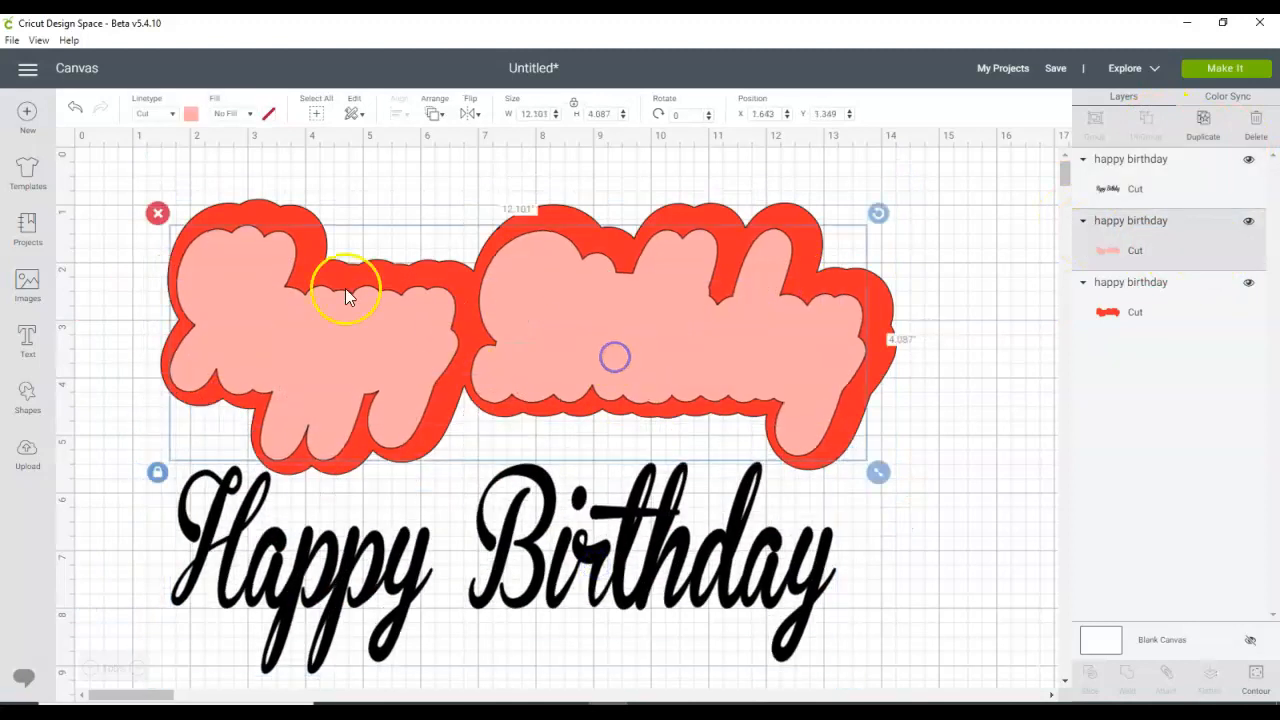
left_click(190, 113)
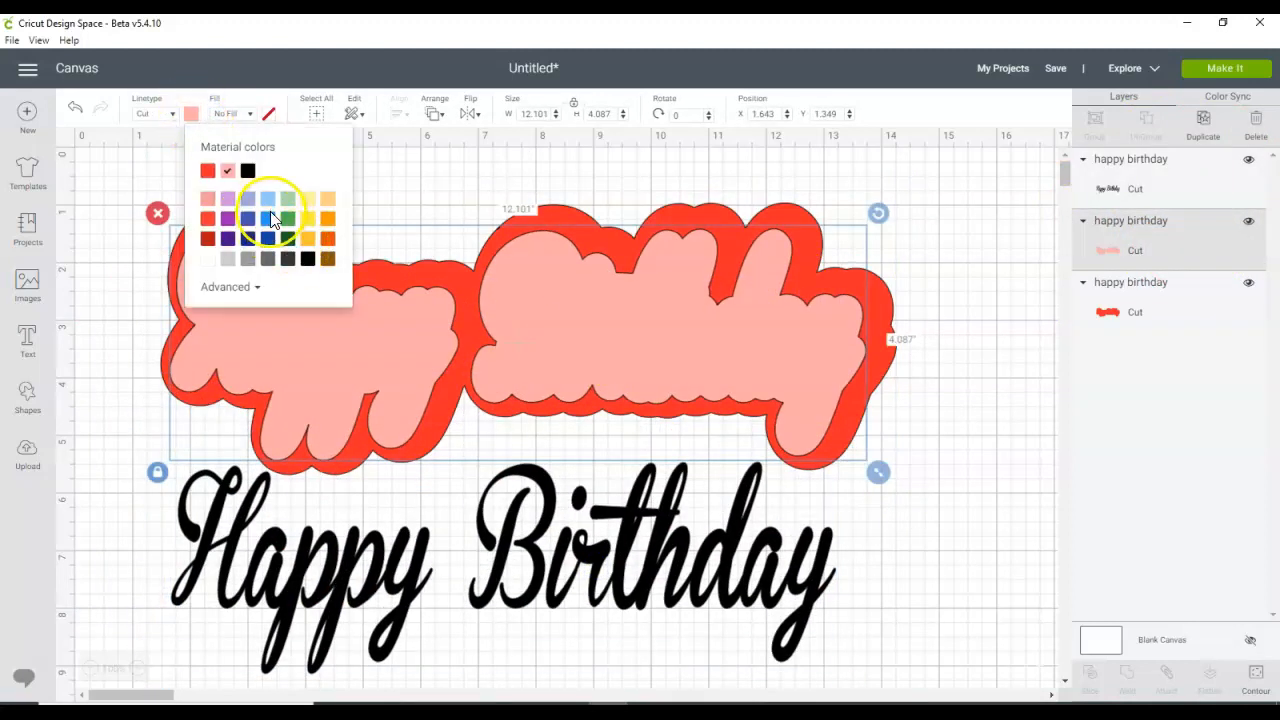
left_click(271, 218)
left_click(891, 334)
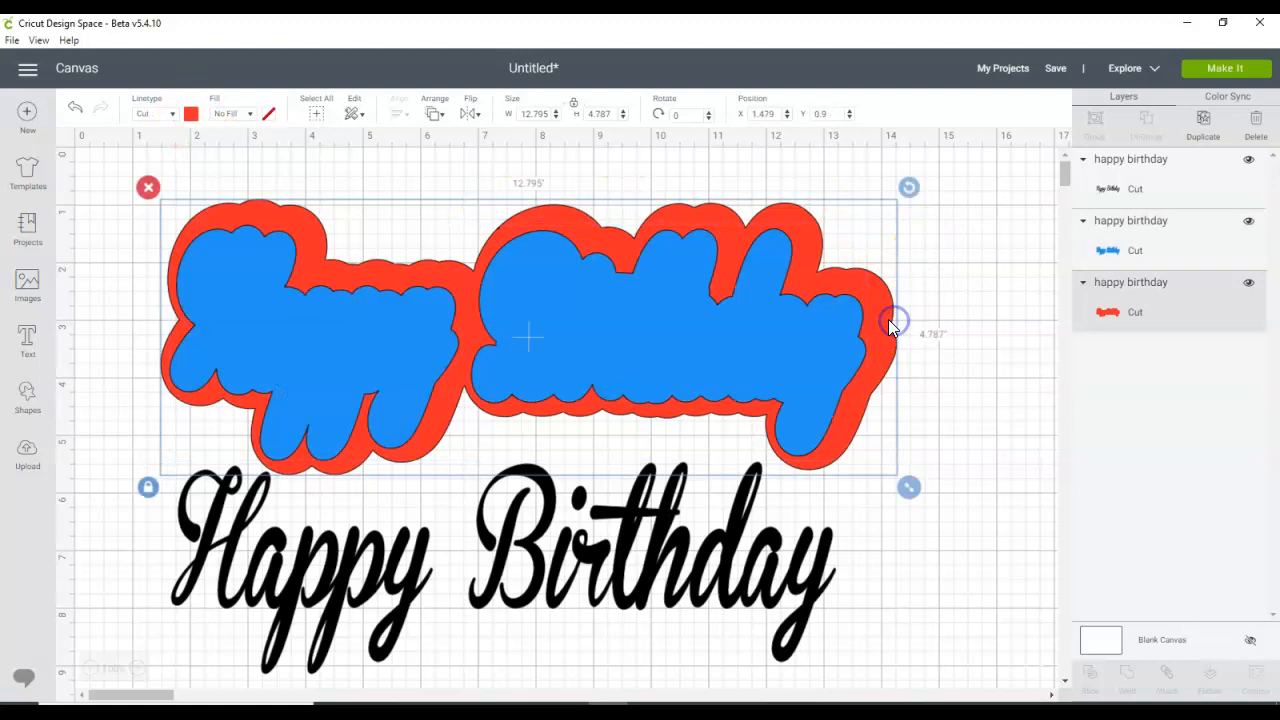
left_click(190, 115)
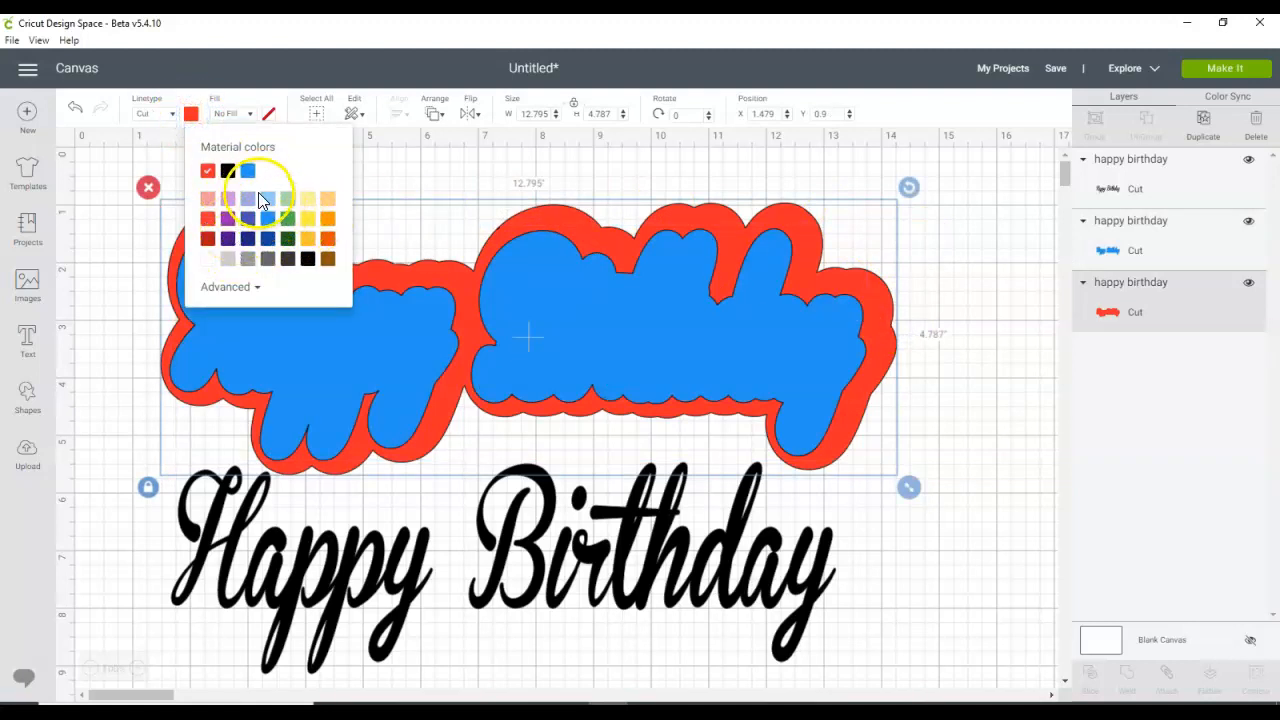
left_click(289, 222)
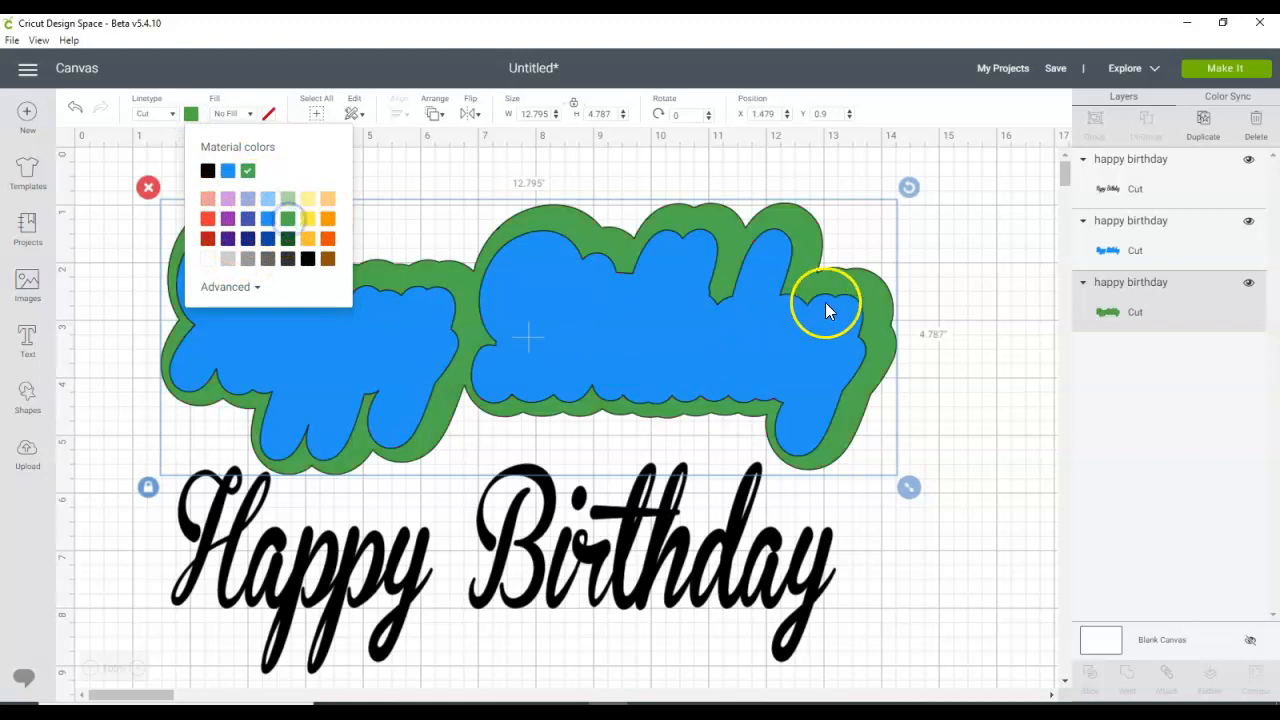
Step: Place the black lettering back over the blue backing and scale all three layers together down to about 11.35 in wide
left_click(720, 325)
left_click_drag(673, 548, 691, 315)
left_click_drag(957, 506, 125, 257)
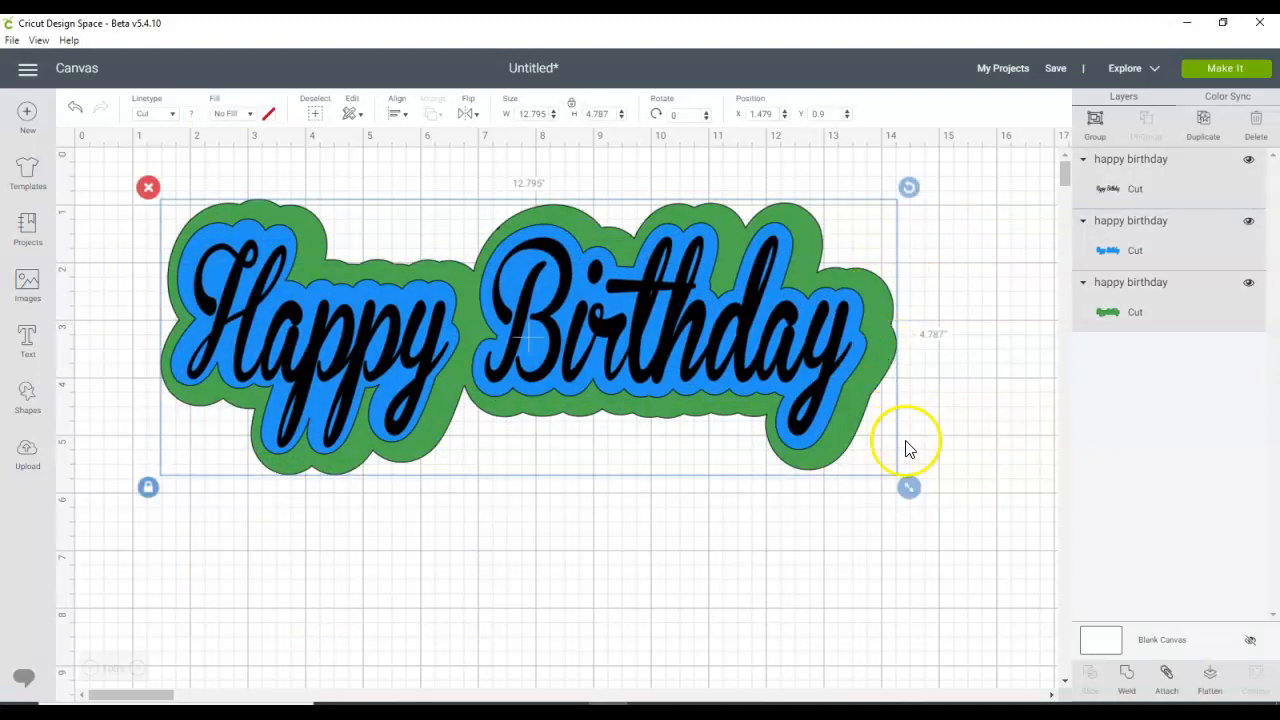
left_click_drag(913, 496, 826, 458)
left_click(899, 334)
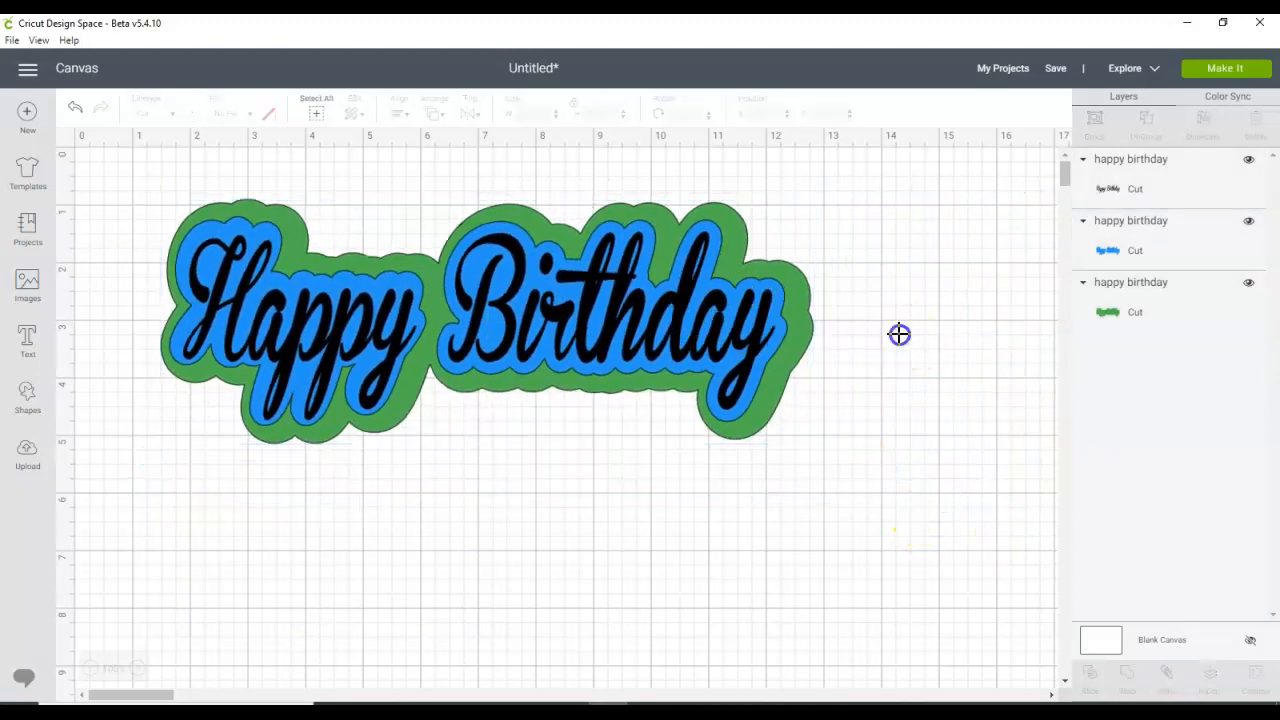
left_click(705, 368)
Step: Preview the black, green and blue cutting mats, then cancel the preparation and return to the canvas
left_click(1213, 72)
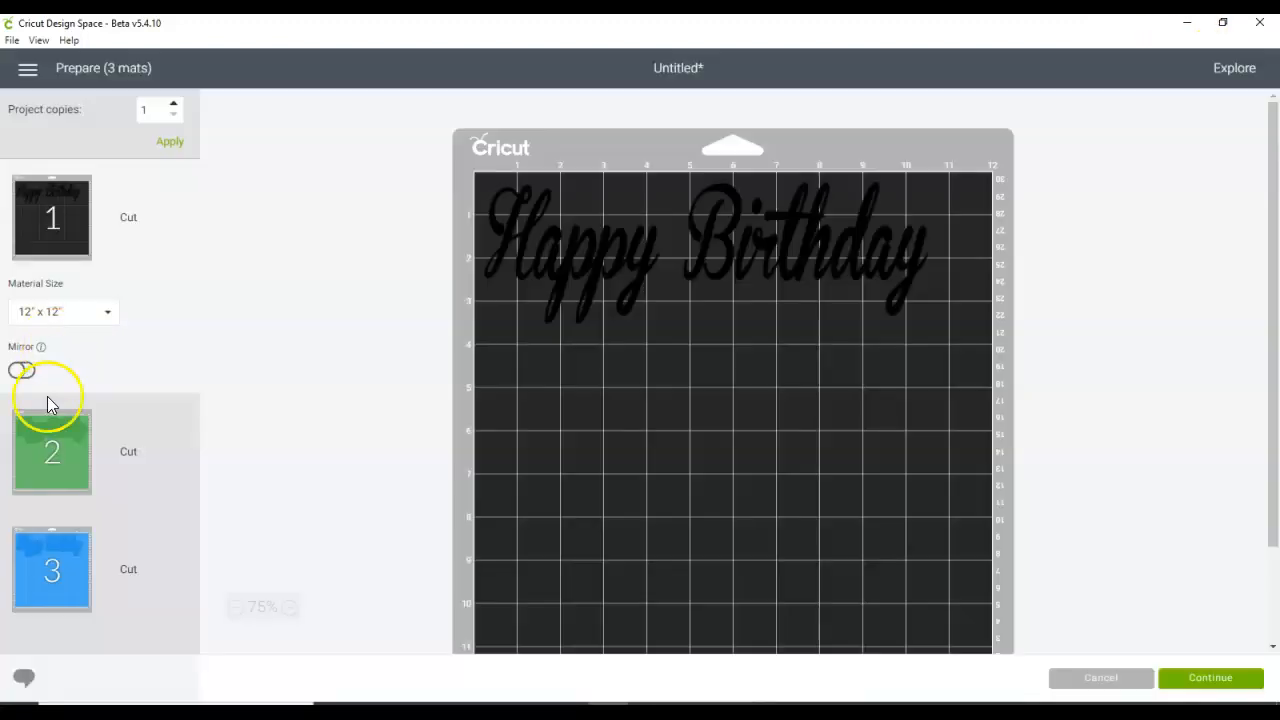
left_click(714, 255)
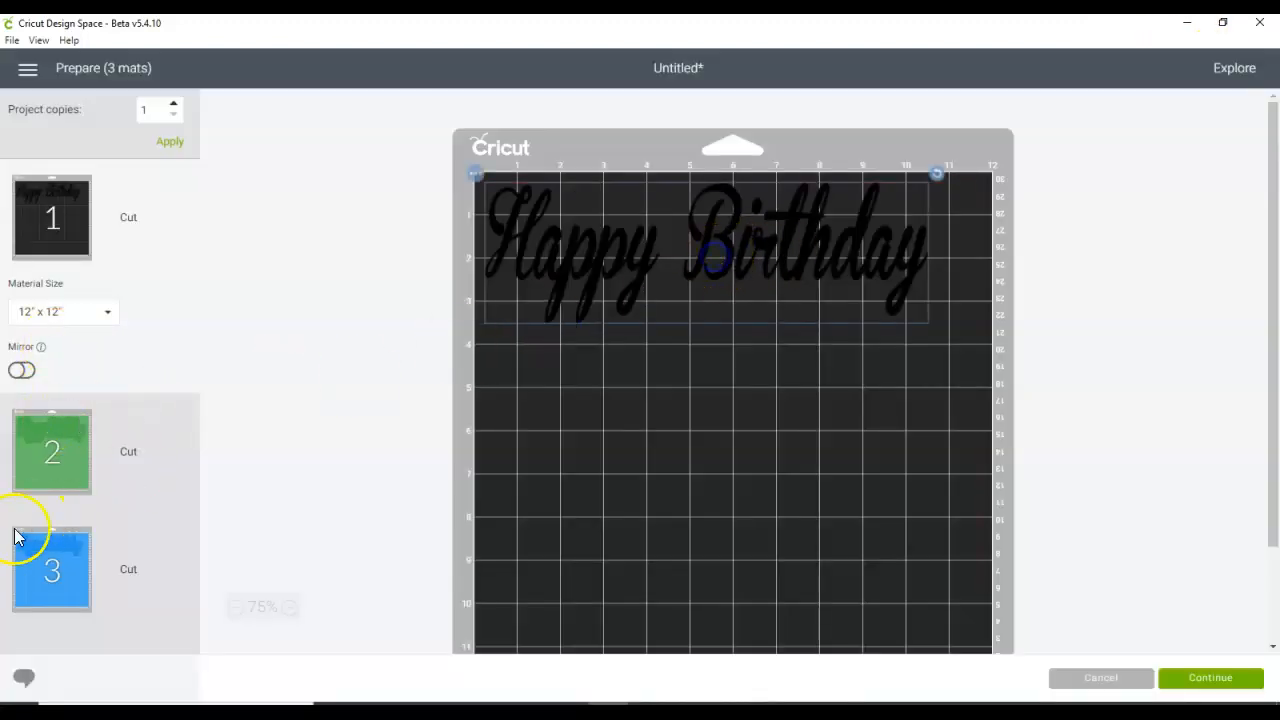
left_click(35, 481)
left_click(52, 571)
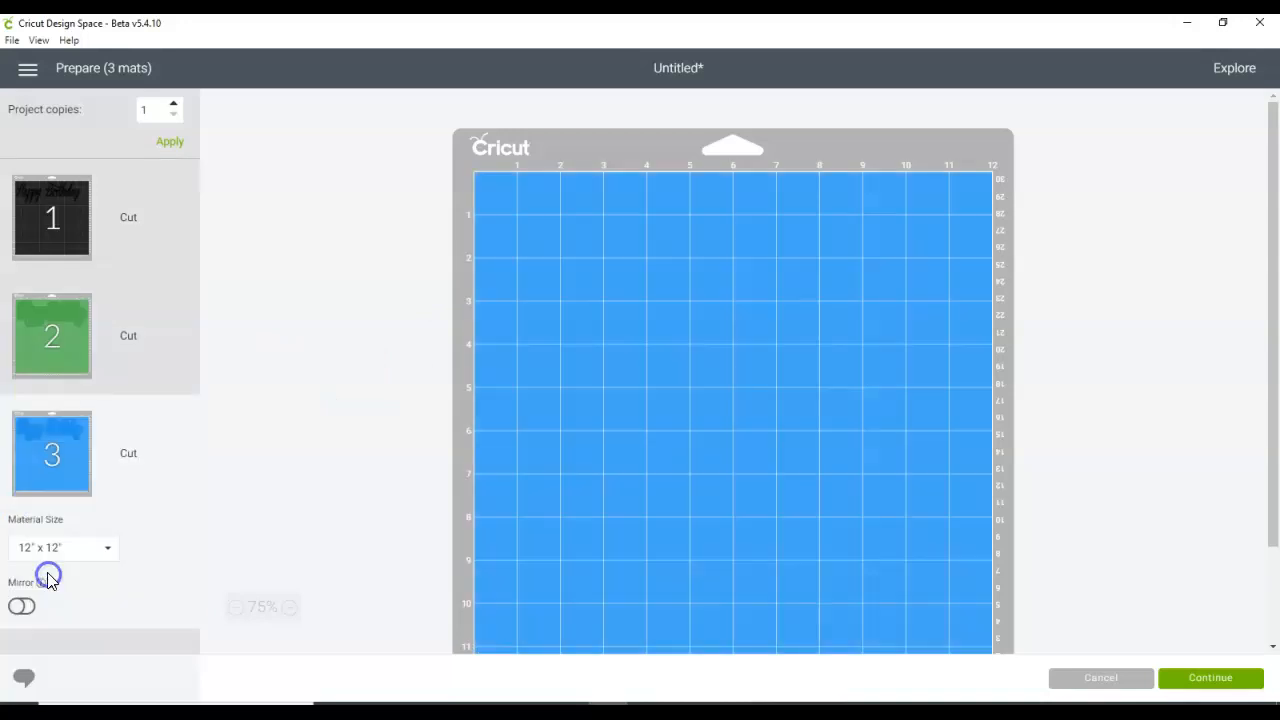
left_click(1106, 683)
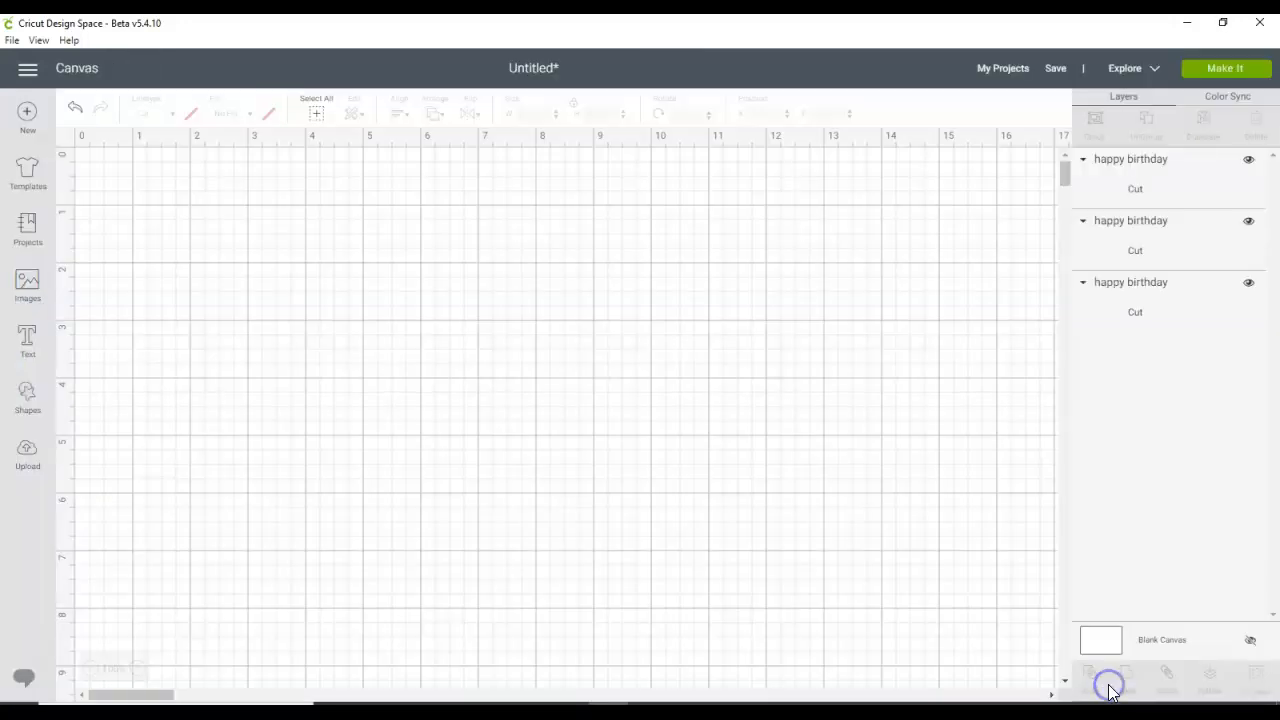
left_click(973, 464)
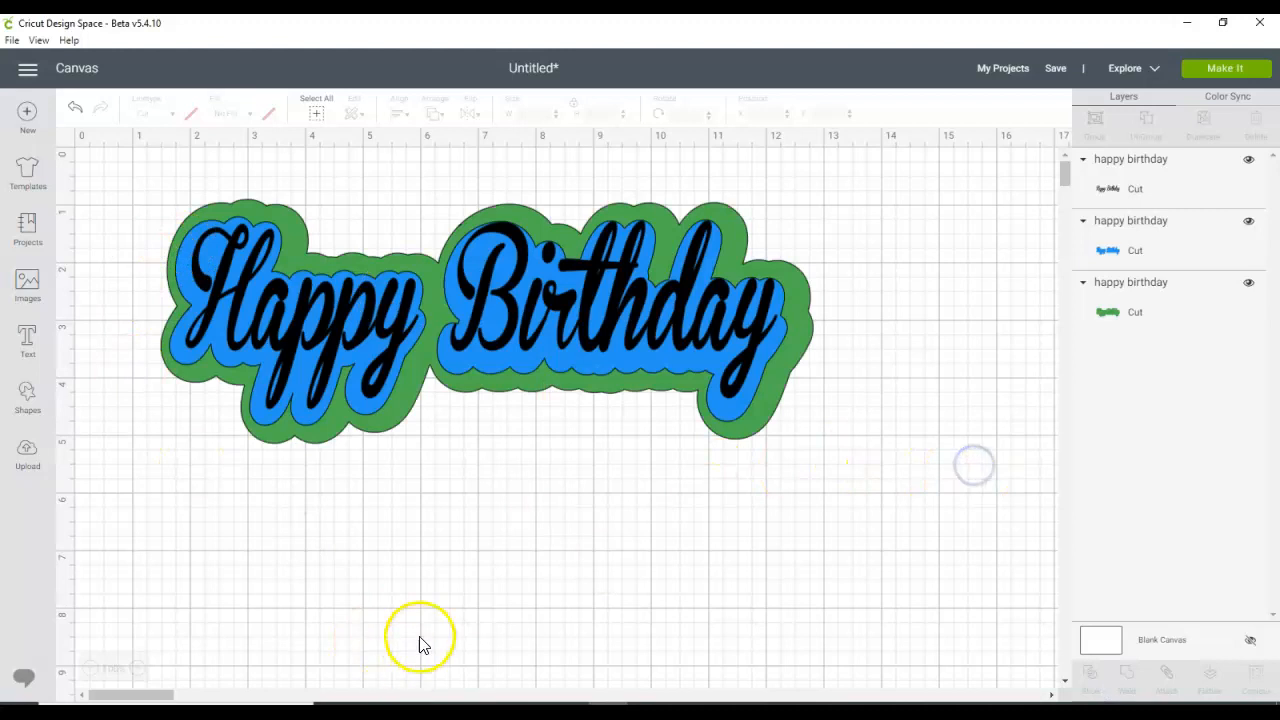
Step: Select all three layers and align them centred horizontally and vertically on each other
left_click_drag(791, 466, 20, 222)
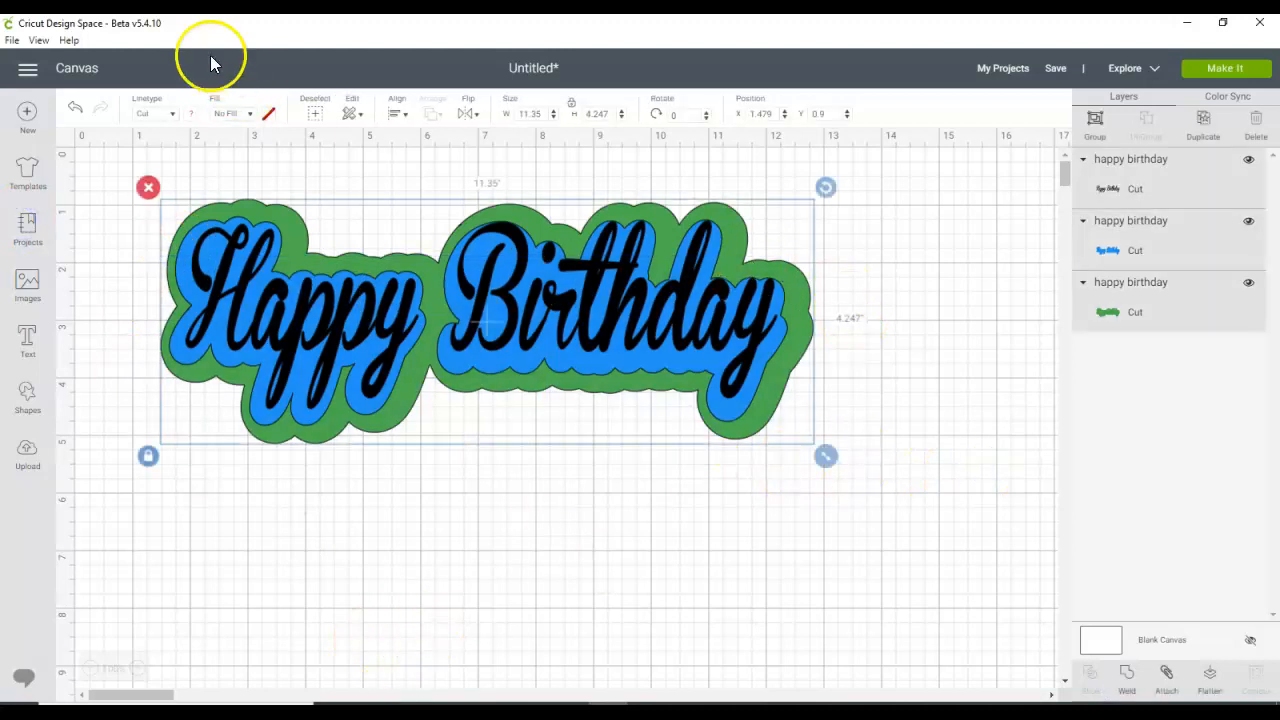
left_click(396, 113)
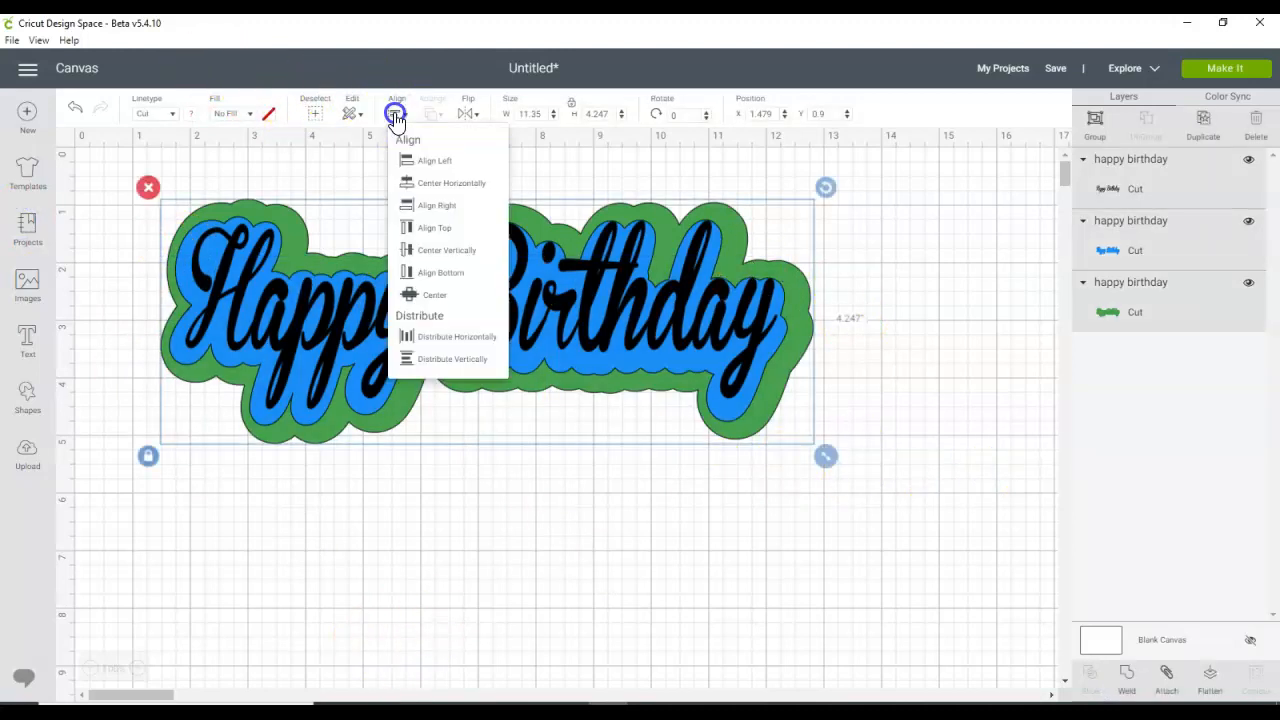
left_click(470, 187)
left_click(392, 114)
left_click(446, 255)
left_click(927, 450)
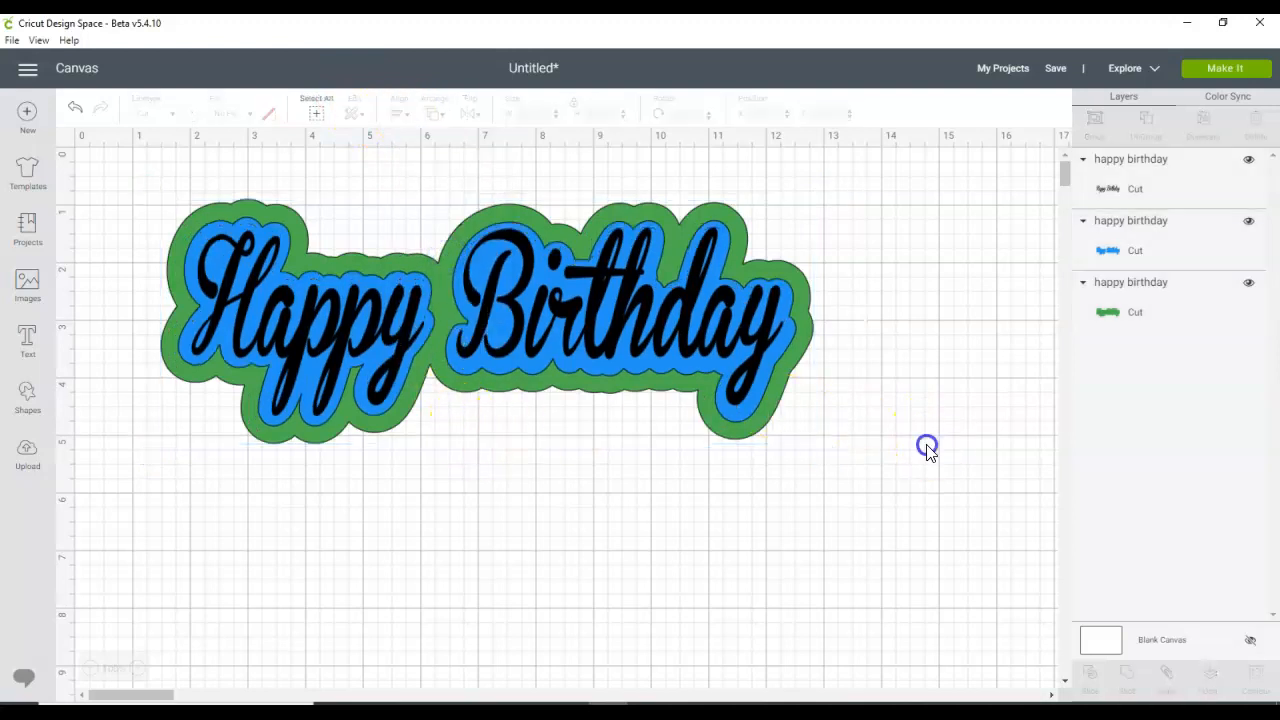
left_click_drag(938, 446, 91, 177)
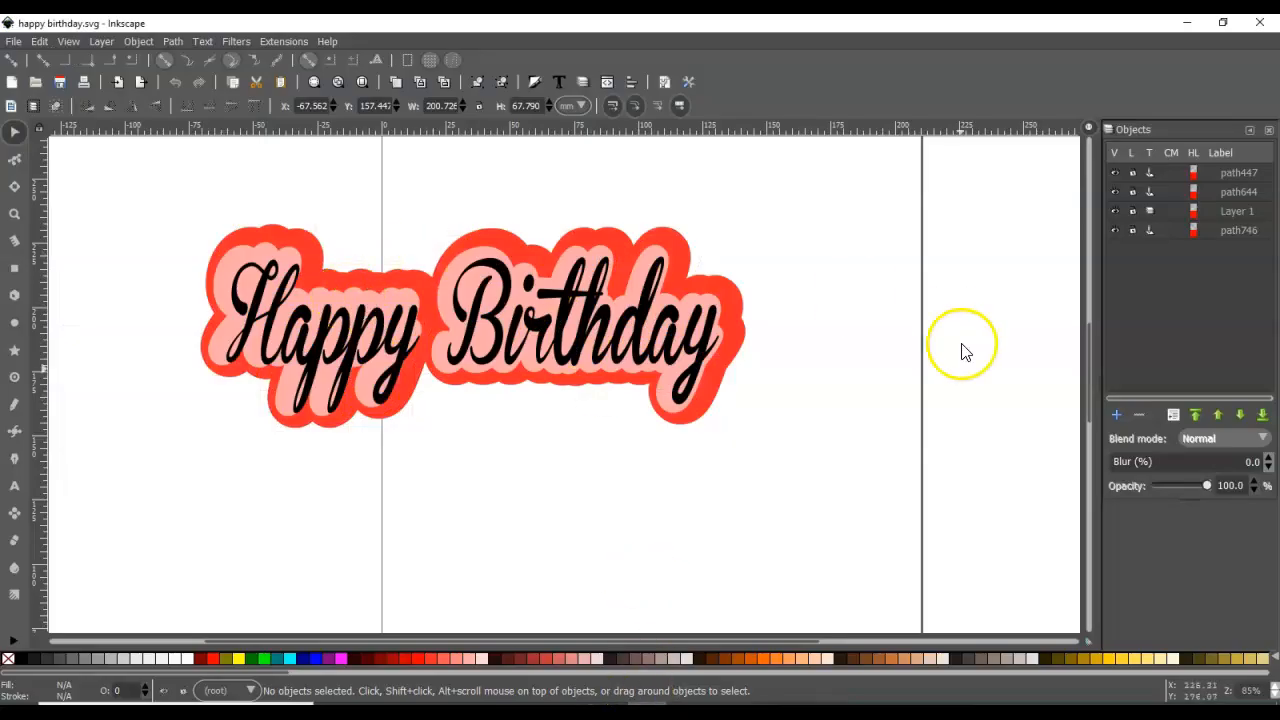
Step: Move the black lettering and the pink inner backing together off the red outer backing into the empty area below it
left_click_drag(848, 450, 114, 235)
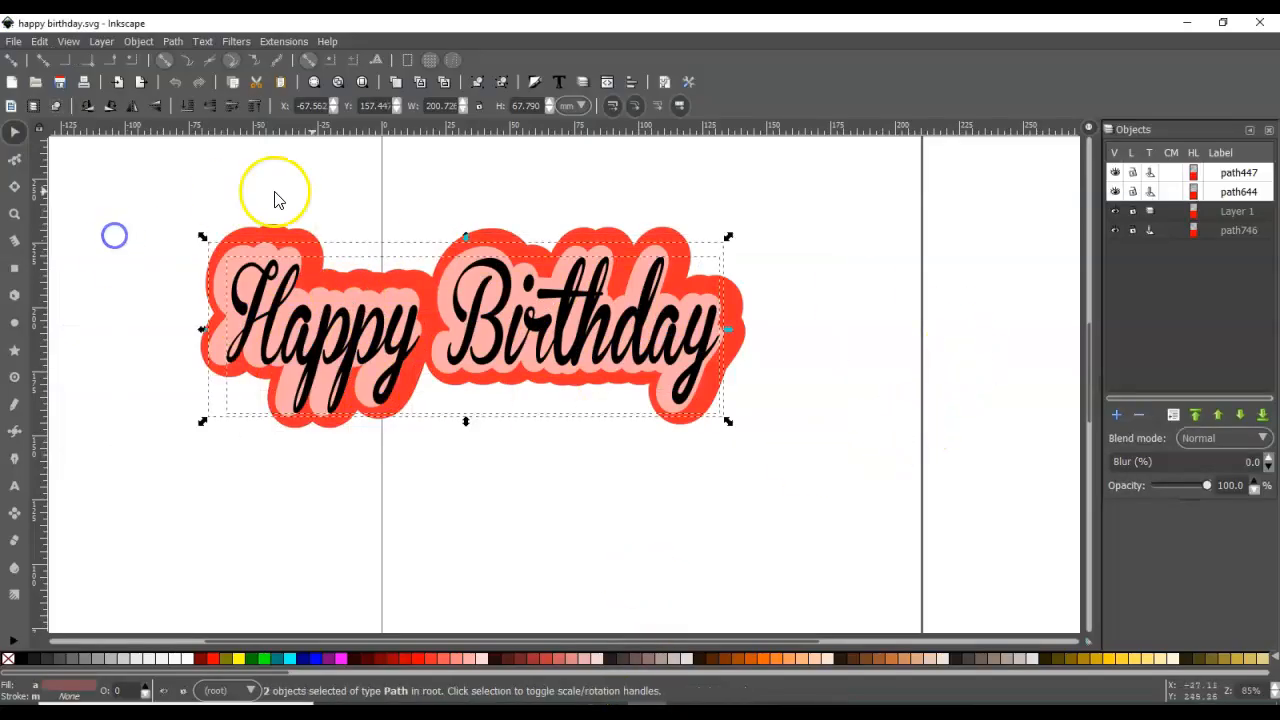
left_click(177, 42)
mouse_move(202, 41)
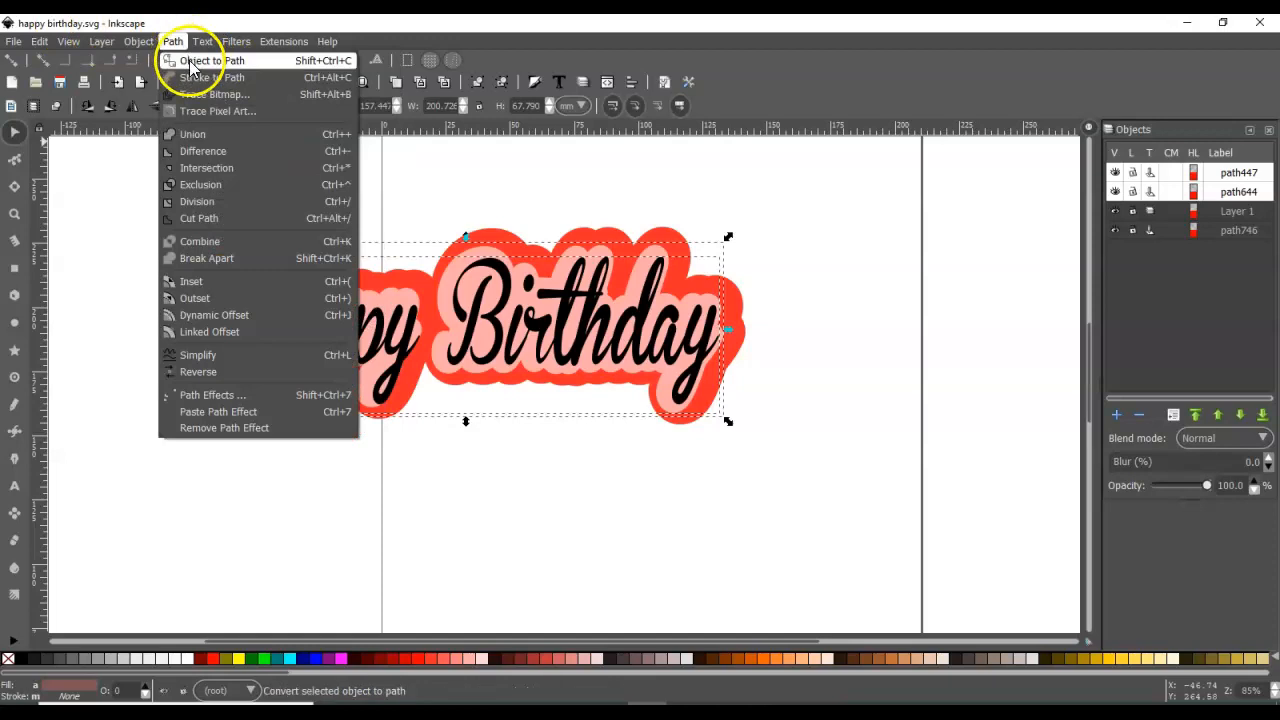
left_click(826, 444)
left_click_drag(485, 266, 548, 460)
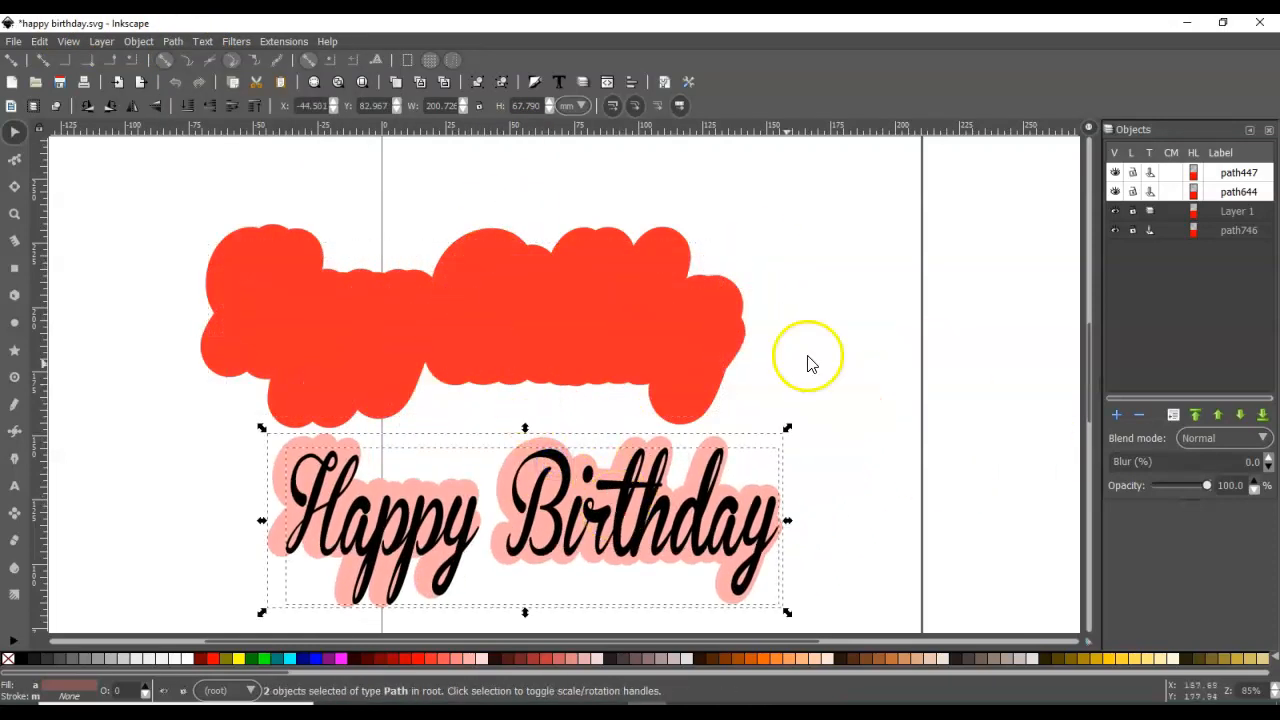
left_click(884, 336)
Step: Move the black lettering off the pink backing and try converting it with Object to Path
left_click_drag(640, 490, 771, 352)
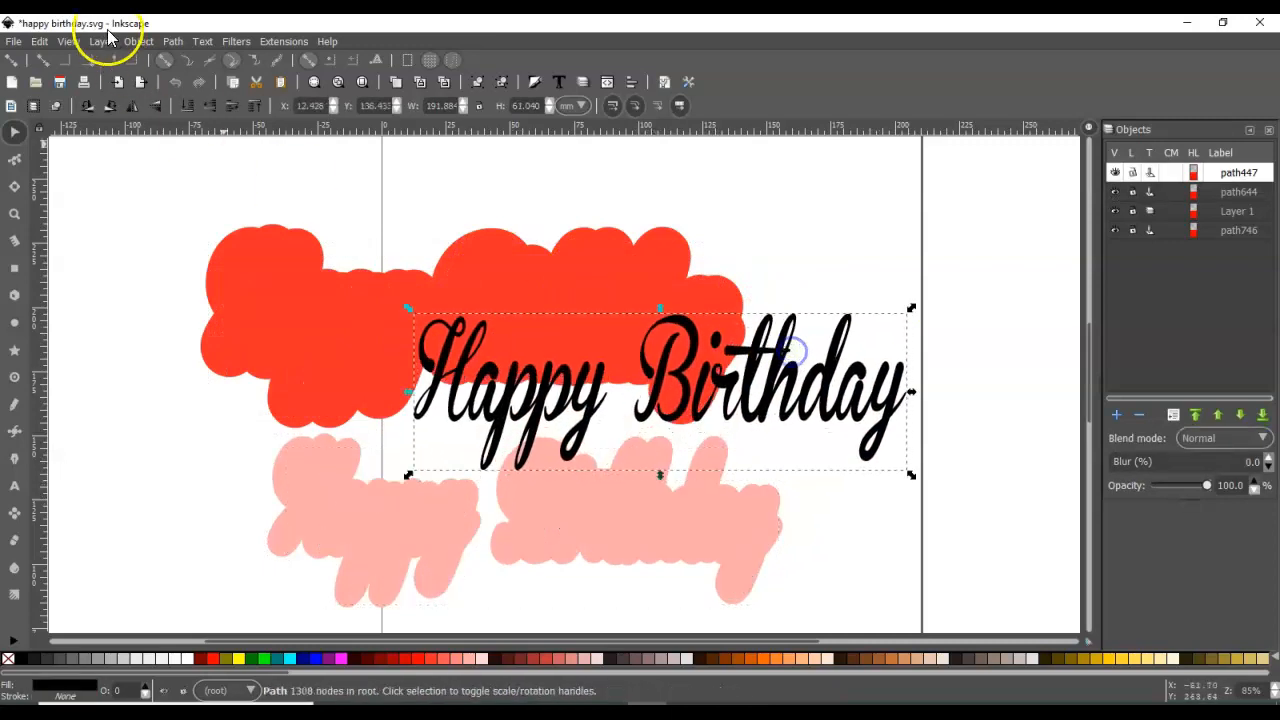
left_click(173, 41)
left_click(197, 62)
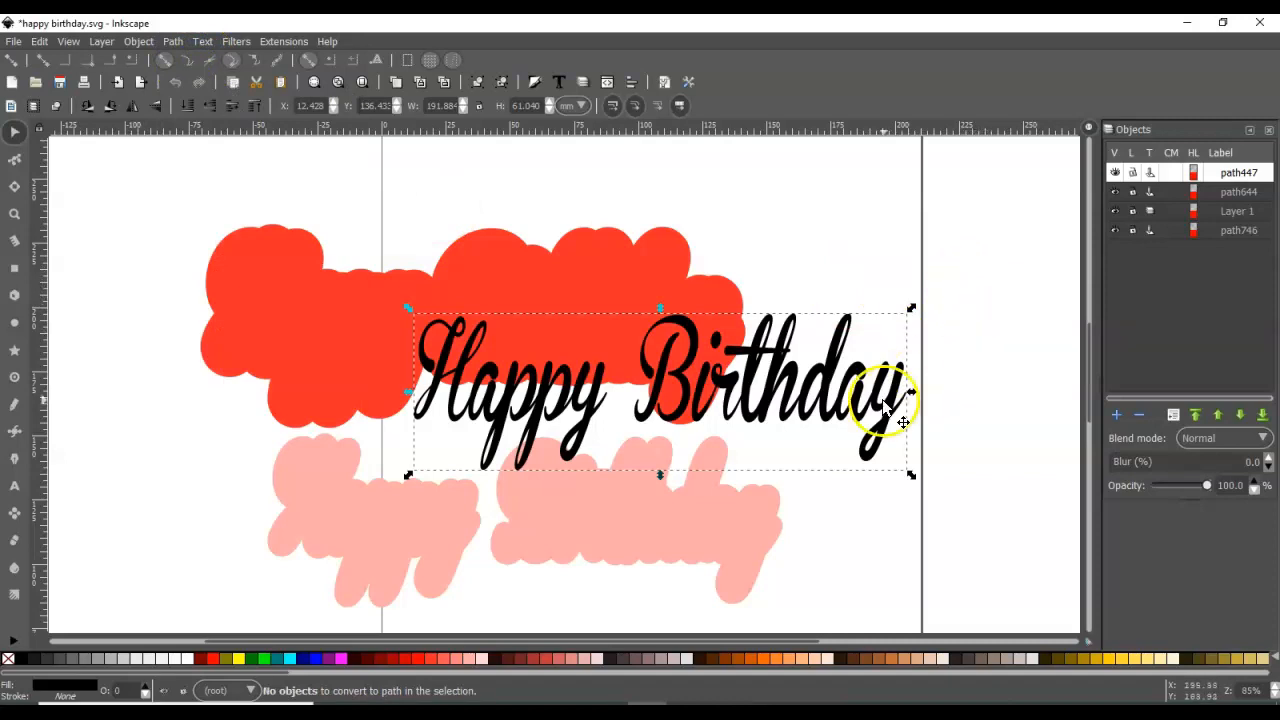
Step: Shift the red backing up and left, restack the pink backing and black lettering over it, and select all three layers
left_click_drag(767, 357, 979, 358)
left_click_drag(547, 340, 463, 292)
left_click_drag(942, 370, 444, 265)
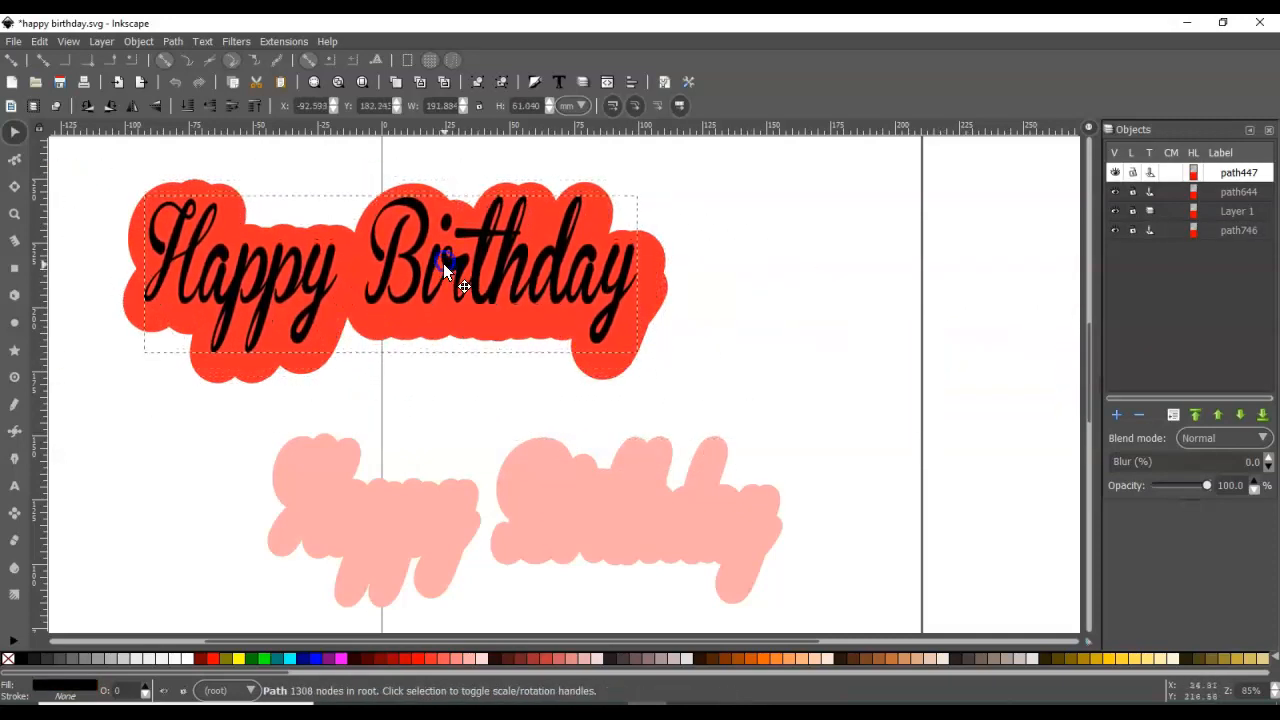
left_click(823, 309)
left_click_drag(714, 543, 559, 256)
left_click_drag(903, 405, 206, 182)
left_click_drag(722, 405, 102, 182)
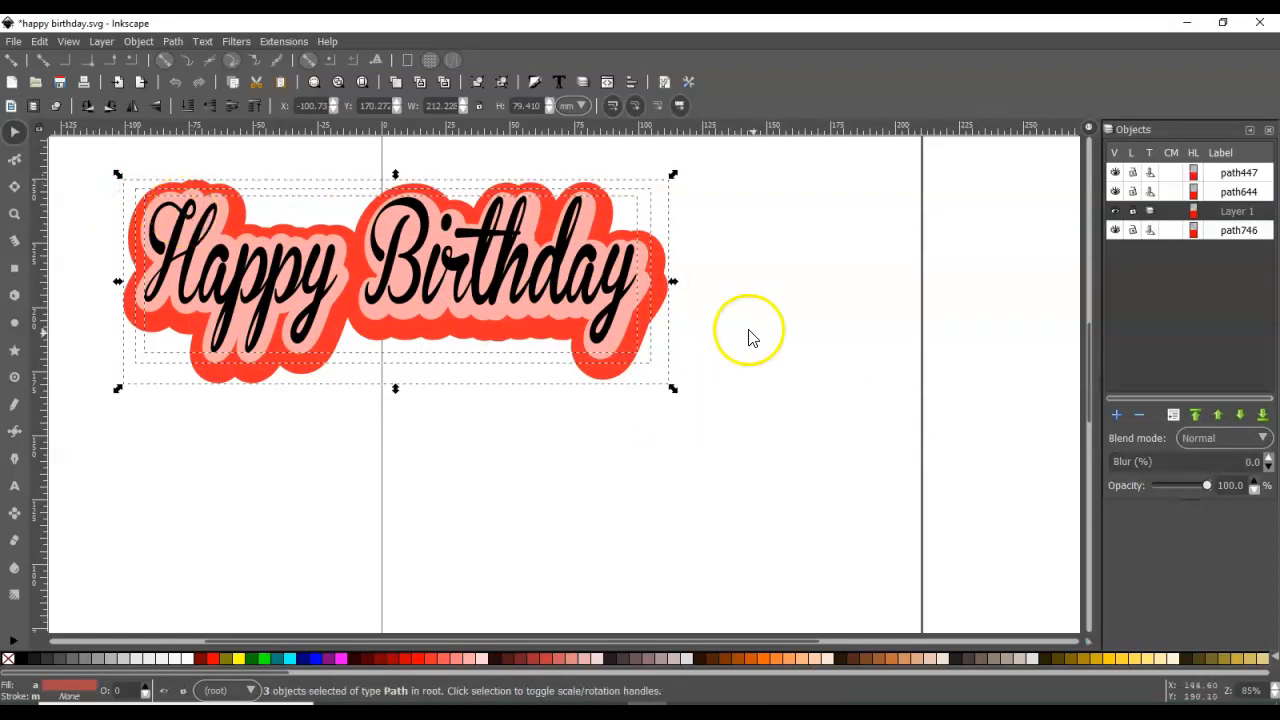